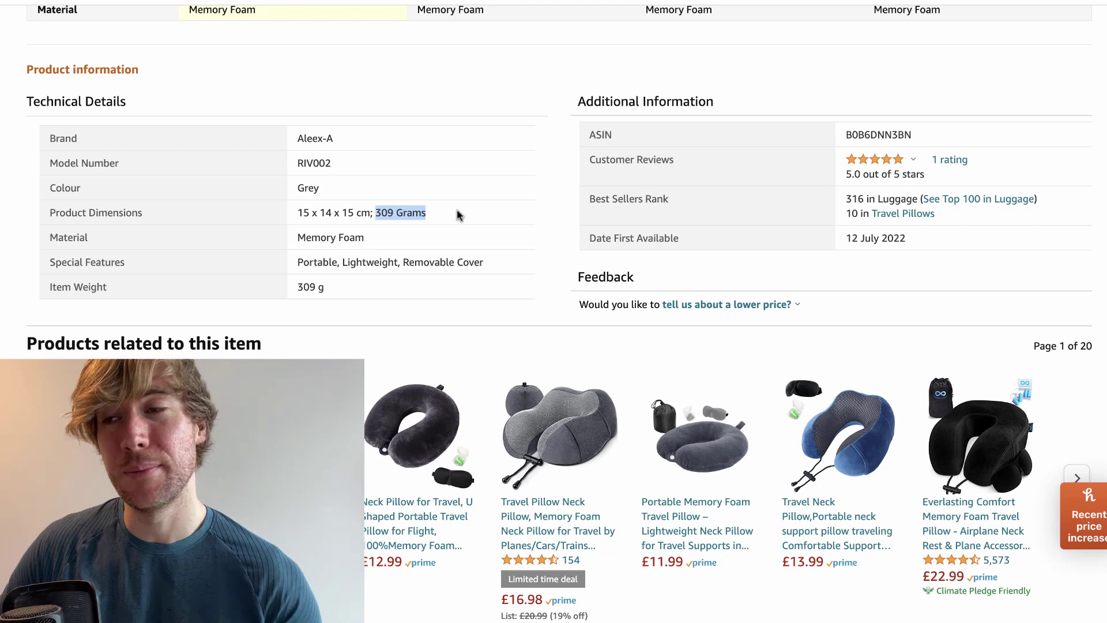
Examine the travel pillow's product dimensions and weight in its technical details, and review the rest of the listing
{"action": "left_click", "coordinate": [458, 215]}
{"action": "left_click_drag", "start_coordinate": [303, 206], "coordinate": [464, 217]}
{"action": "left_click", "coordinate": [458, 217]}
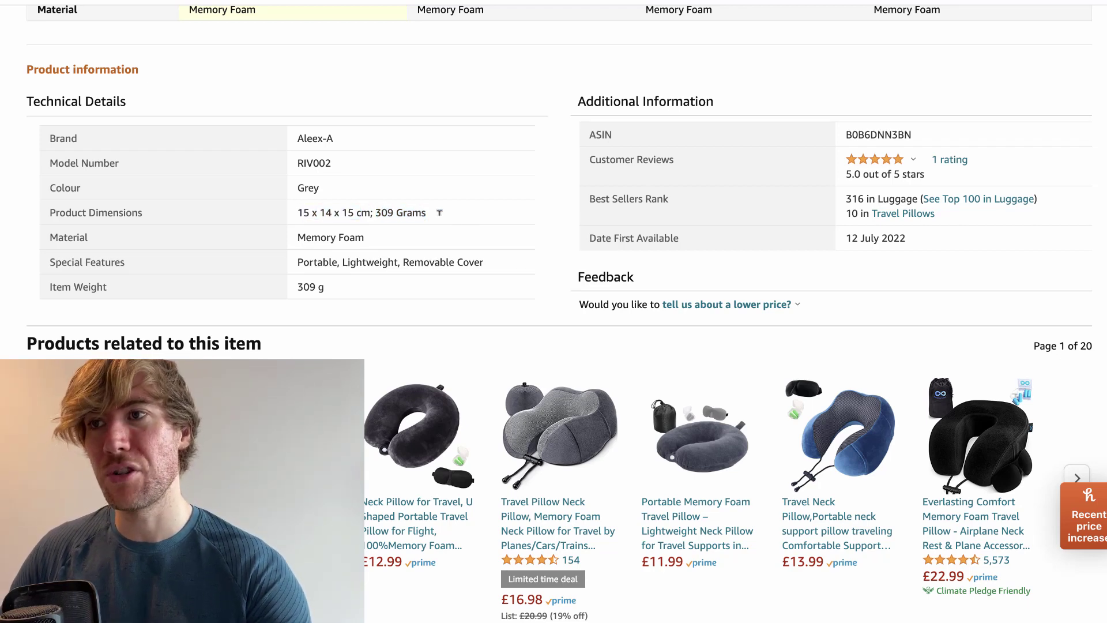
{"action": "left_click_drag", "start_coordinate": [297, 214], "coordinate": [395, 211]}
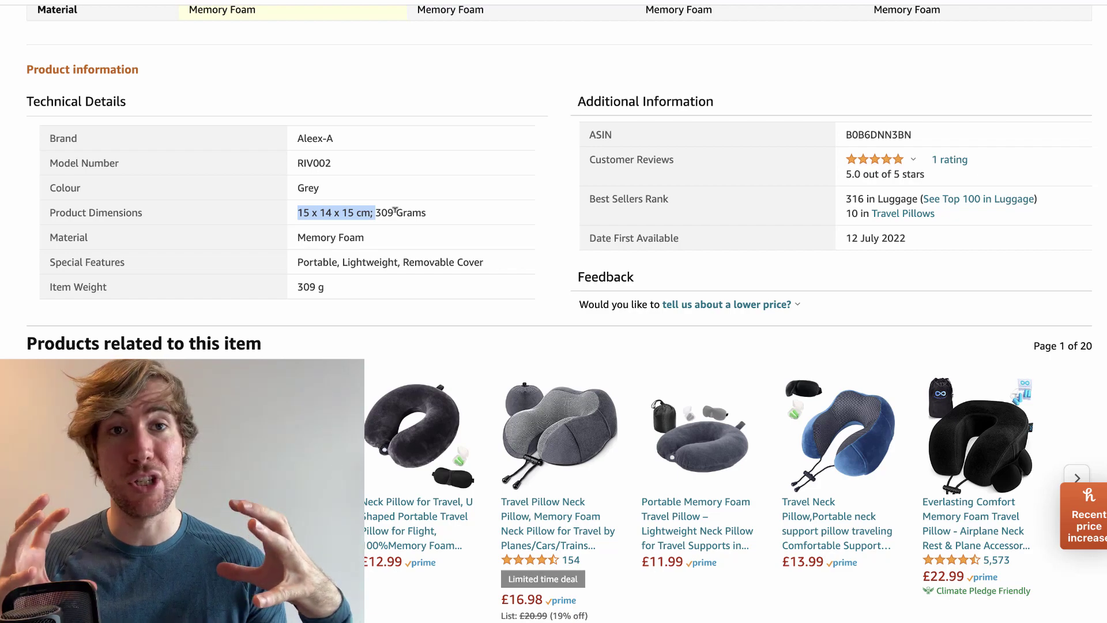
{"action": "left_click", "coordinate": [434, 202]}
{"action": "scroll", "coordinate": [559, 124], "scroll_direction": "up", "scroll_amount": 4}
{"action": "scroll", "coordinate": [570, 306], "scroll_direction": "down", "scroll_amount": 1}
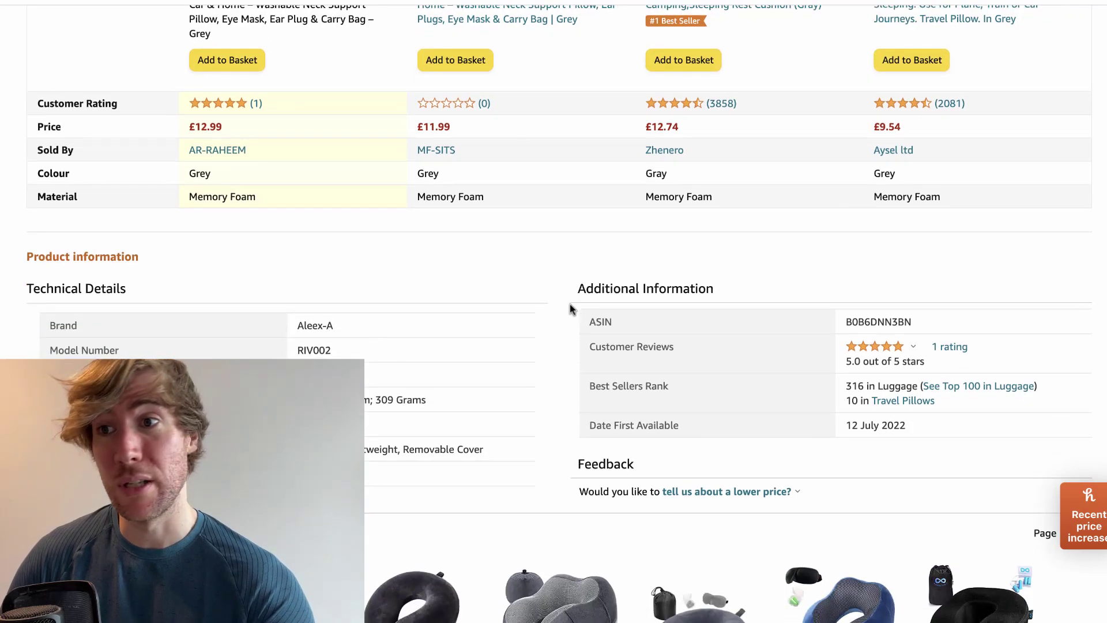
{"action": "scroll", "coordinate": [570, 303], "scroll_direction": "down", "scroll_amount": 3}
{"action": "scroll", "coordinate": [570, 303], "scroll_direction": "up", "scroll_amount": 20}
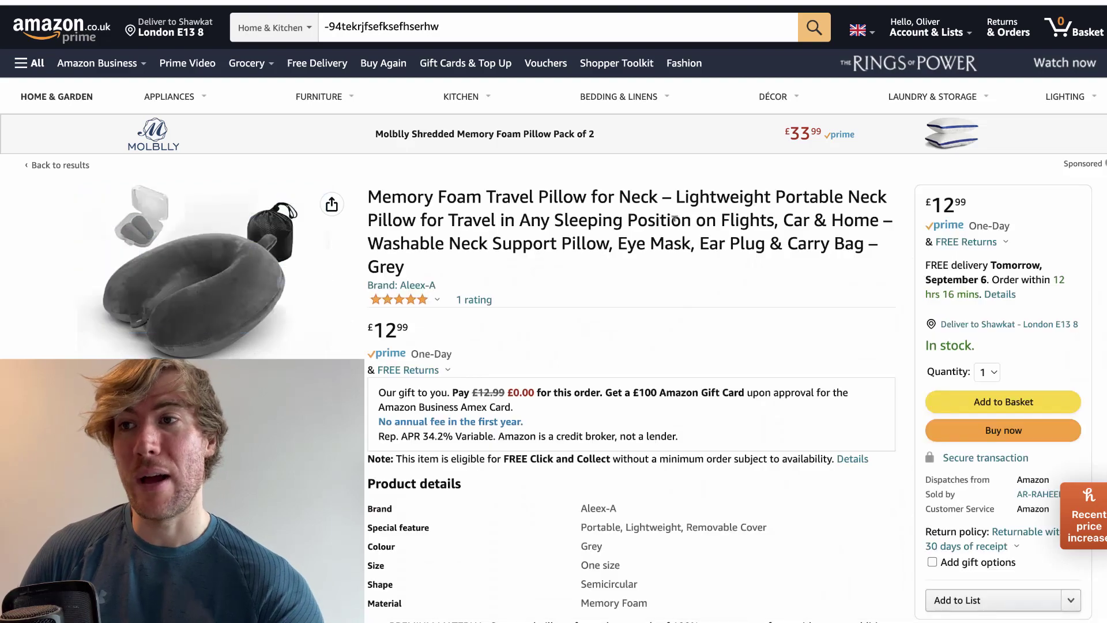
{"action": "scroll", "coordinate": [668, 278], "scroll_direction": "down", "scroll_amount": 1}
{"action": "scroll", "coordinate": [668, 278], "scroll_direction": "up", "scroll_amount": 1}
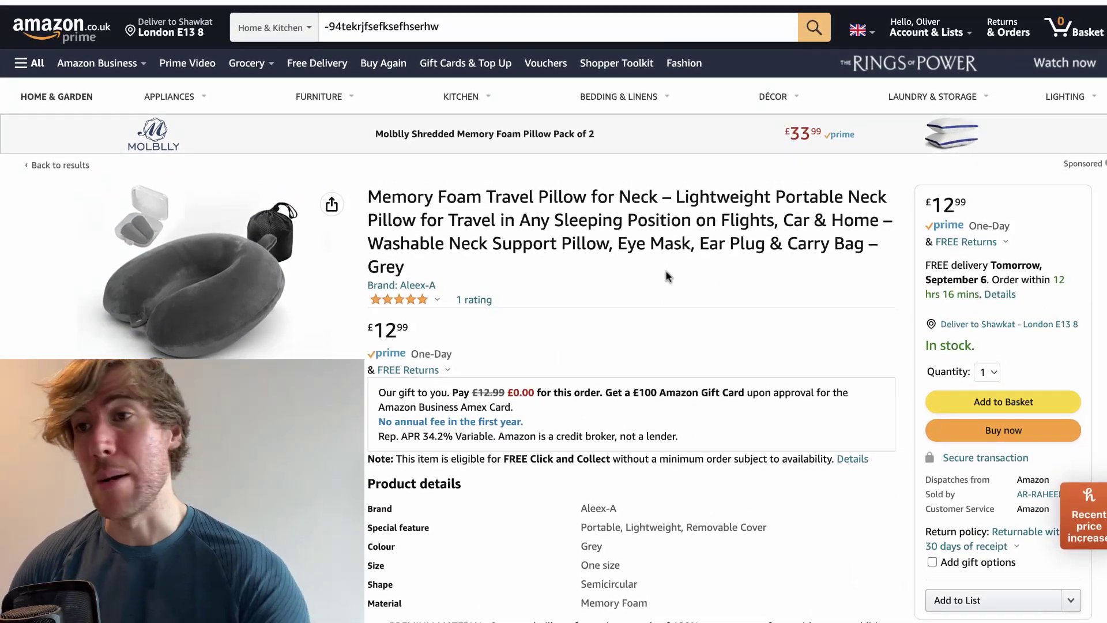
Search Google in a new tab for the pillow's brand name, Aleex-A, and look through the results
{"action": "left_click_drag", "start_coordinate": [436, 286], "coordinate": [403, 284]}
{"action": "key", "text": "ctrl+c"}
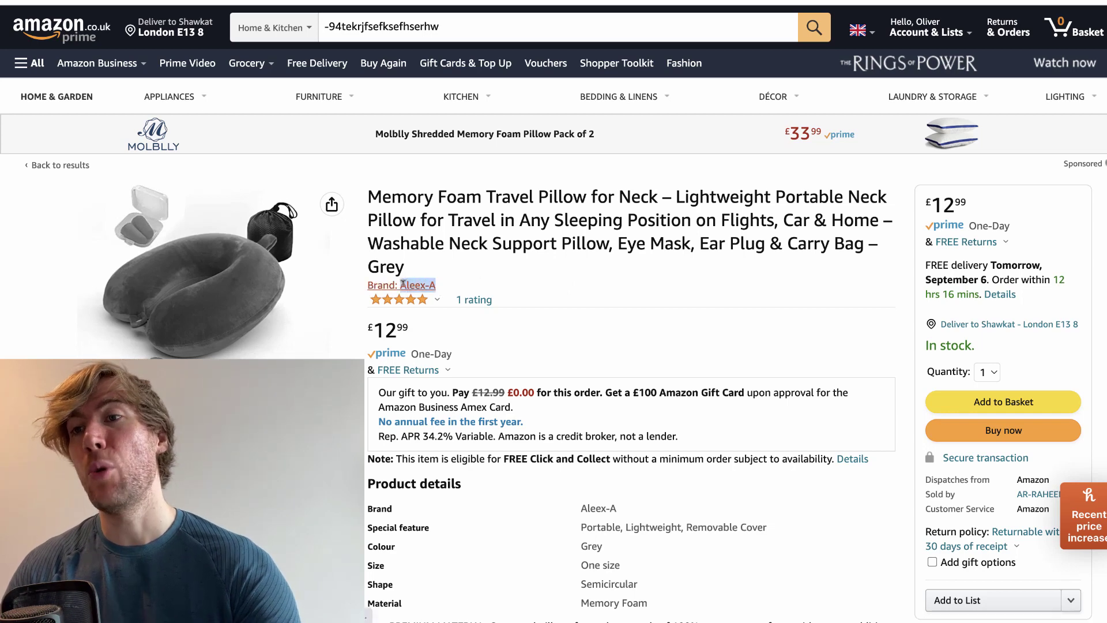
{"action": "key", "text": "ctrl+t"}
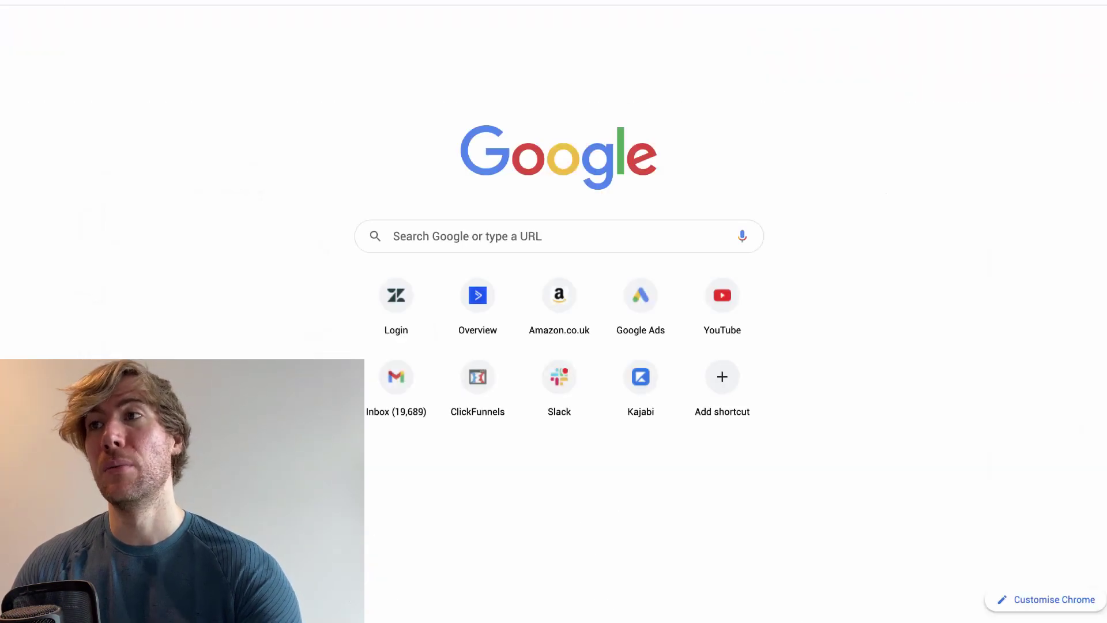
{"action": "key", "text": "ctrl+v"}
{"action": "key", "text": "Return"}
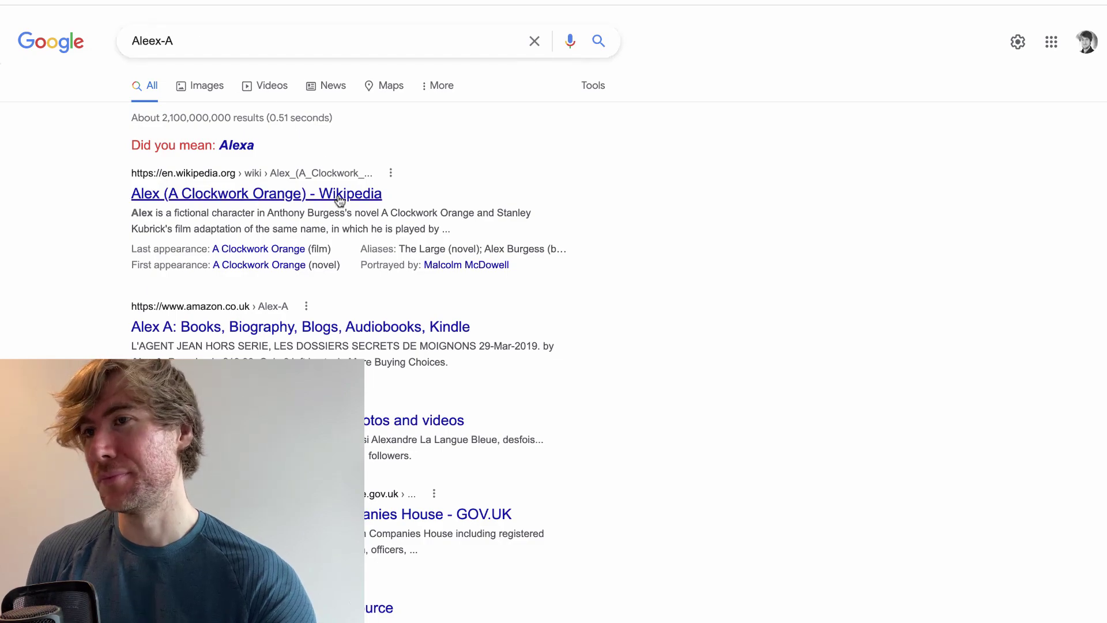
{"action": "scroll", "coordinate": [559, 247], "scroll_direction": "down", "scroll_amount": 5}
{"action": "scroll", "coordinate": [558, 247], "scroll_direction": "down", "scroll_amount": 10}
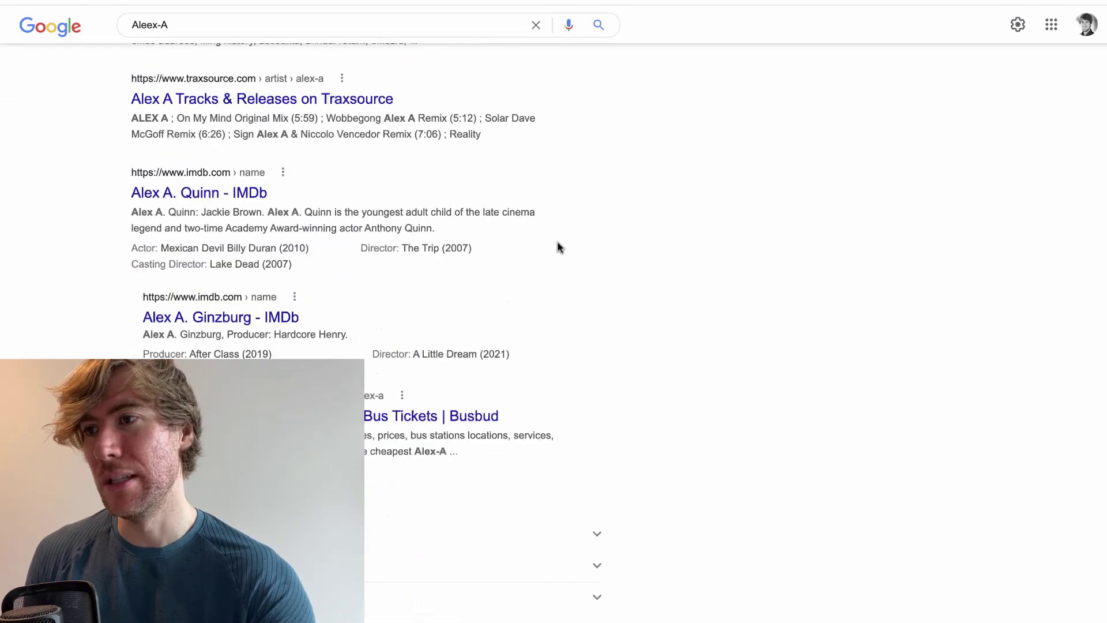
{"action": "scroll", "coordinate": [558, 245], "scroll_direction": "up", "scroll_amount": 20}
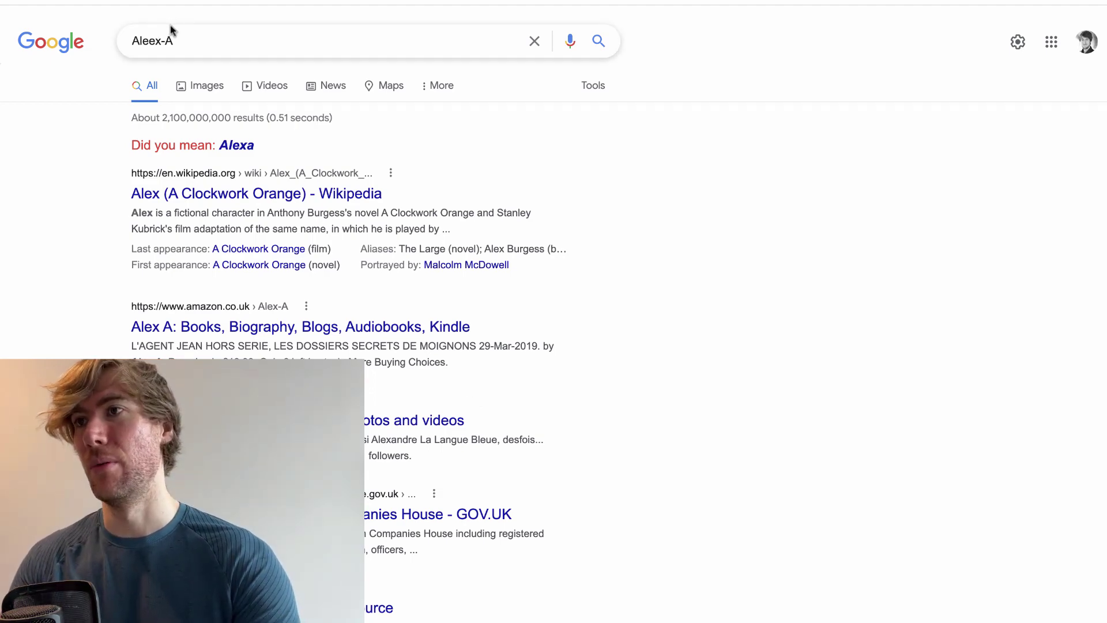
Search Google for nike as a comparison brand
{"action": "left_click", "coordinate": [166, 40]}
{"action": "key", "text": "super+a"}
{"action": "type", "text": "nije"}
{"action": "key", "text": "Return"}
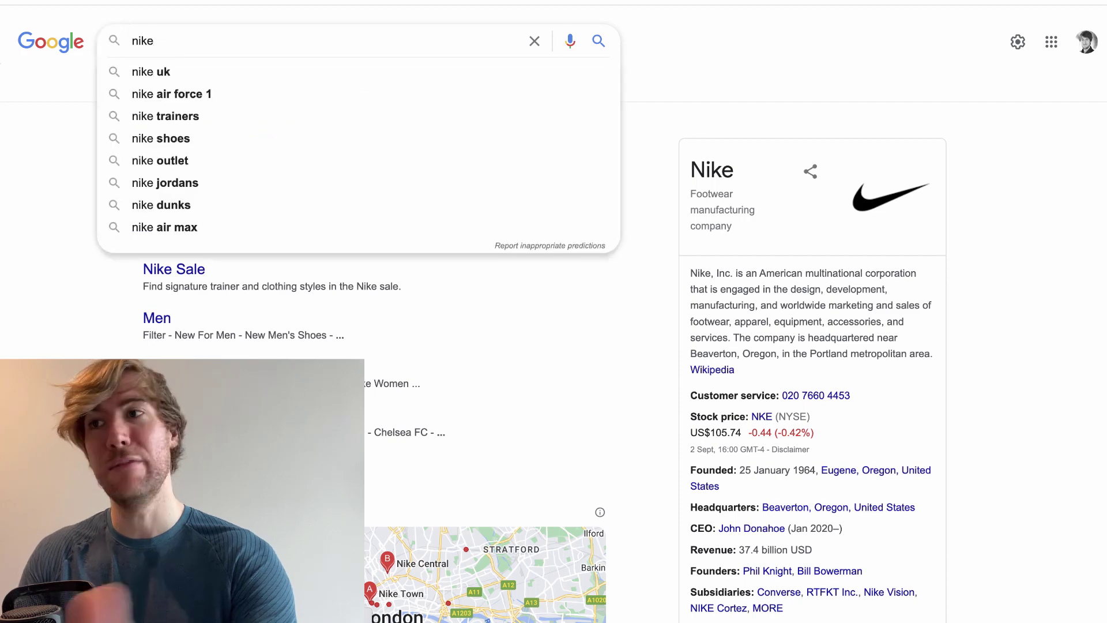
{"action": "left_click", "coordinate": [102, 81]}
{"action": "left_click", "coordinate": [275, 49]}
{"action": "key", "text": "Return"}
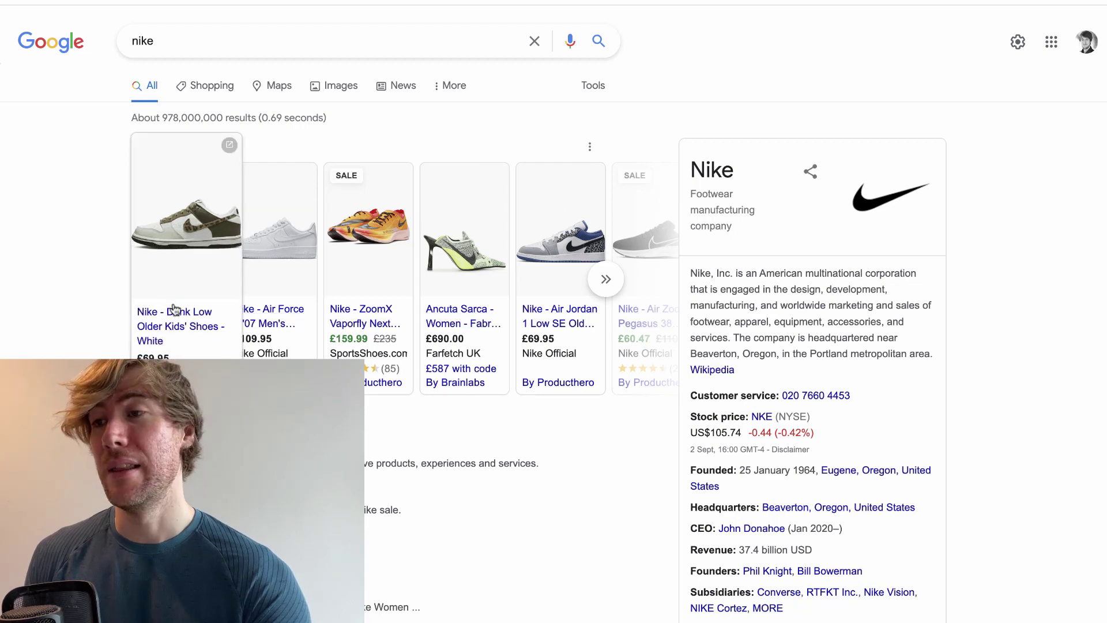
Review the Nike results, including the shopping ads, store locations and company profile, as signs of an established brand
{"action": "mouse_move", "coordinate": [443, 319]}
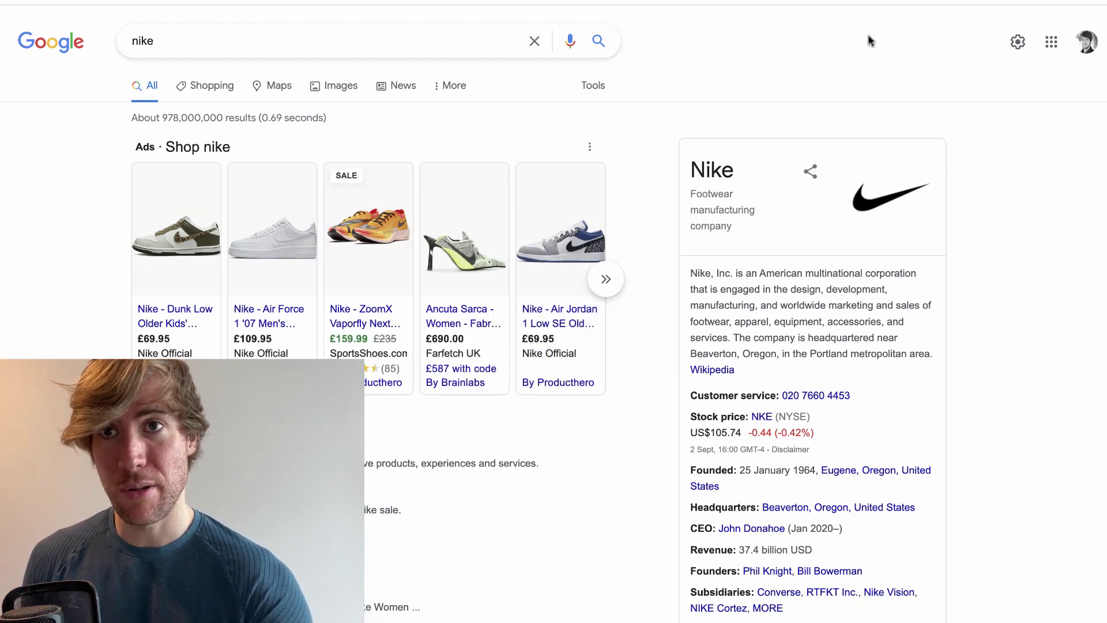
{"action": "scroll", "coordinate": [802, 327], "scroll_direction": "down", "scroll_amount": 2}
{"action": "scroll", "coordinate": [750, 311], "scroll_direction": "down", "scroll_amount": 10}
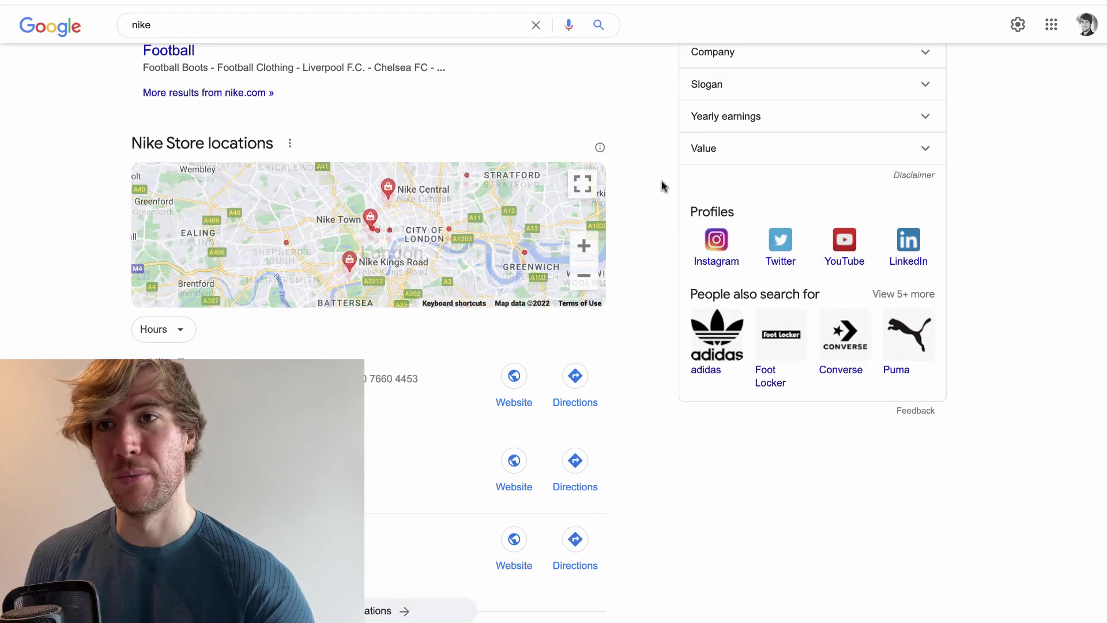
{"action": "scroll", "coordinate": [618, 181], "scroll_direction": "down", "scroll_amount": 3}
{"action": "scroll", "coordinate": [639, 225], "scroll_direction": "up", "scroll_amount": 15}
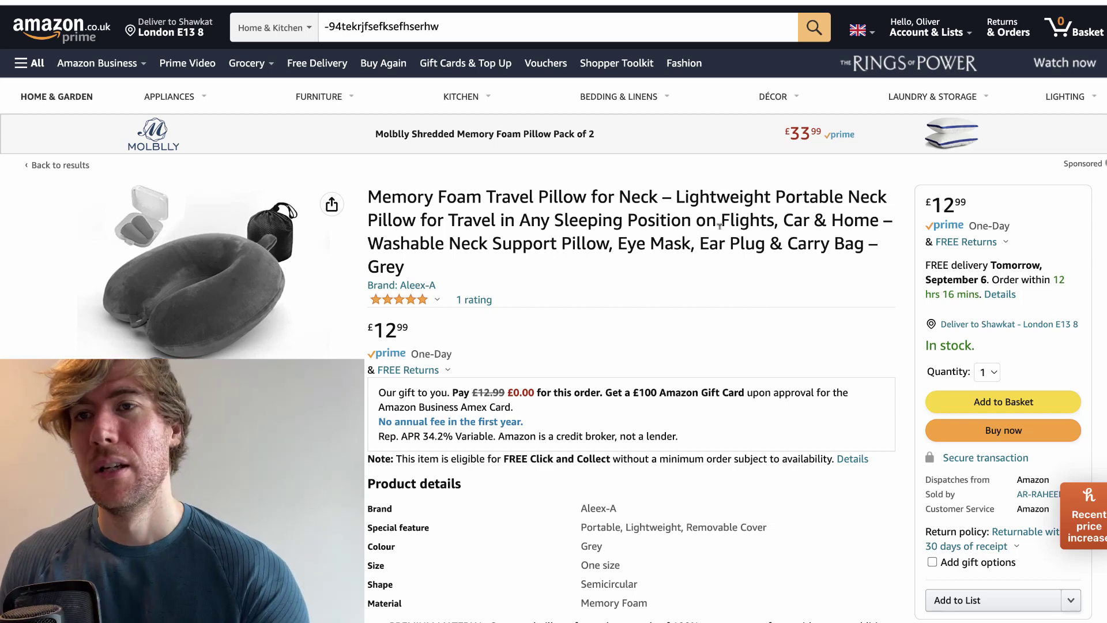
Open Amazon in a new tab and search for "Memory Foam Travel Pillow", taken from the product's title
{"action": "scroll", "coordinate": [721, 232], "scroll_direction": "down", "scroll_amount": 2}
{"action": "scroll", "coordinate": [519, 219], "scroll_direction": "up", "scroll_amount": 2}
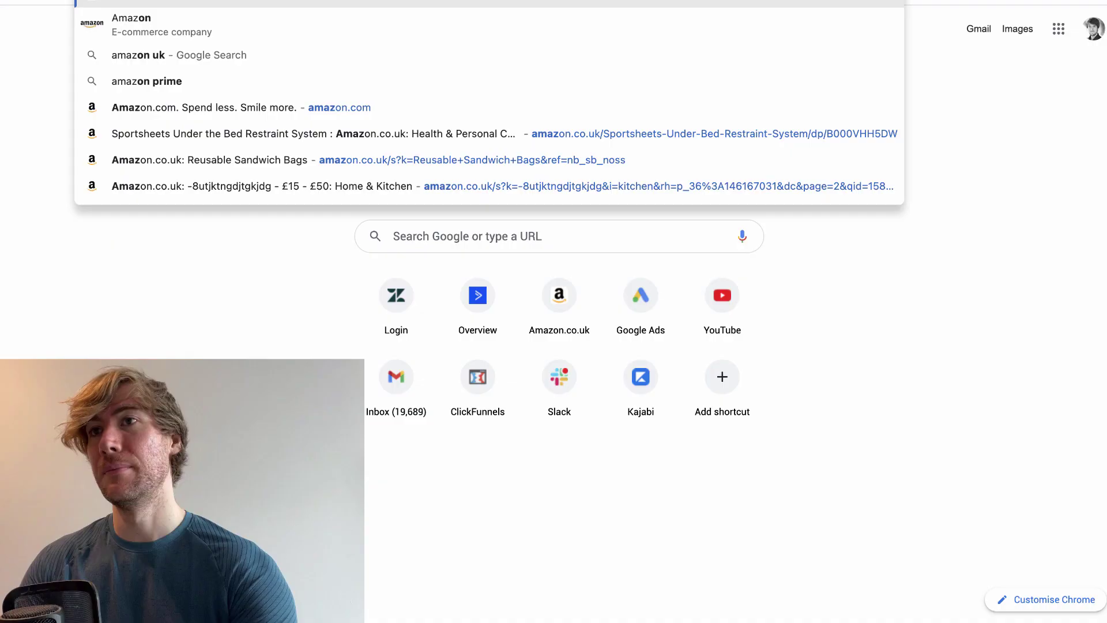
{"action": "key", "text": "Return"}
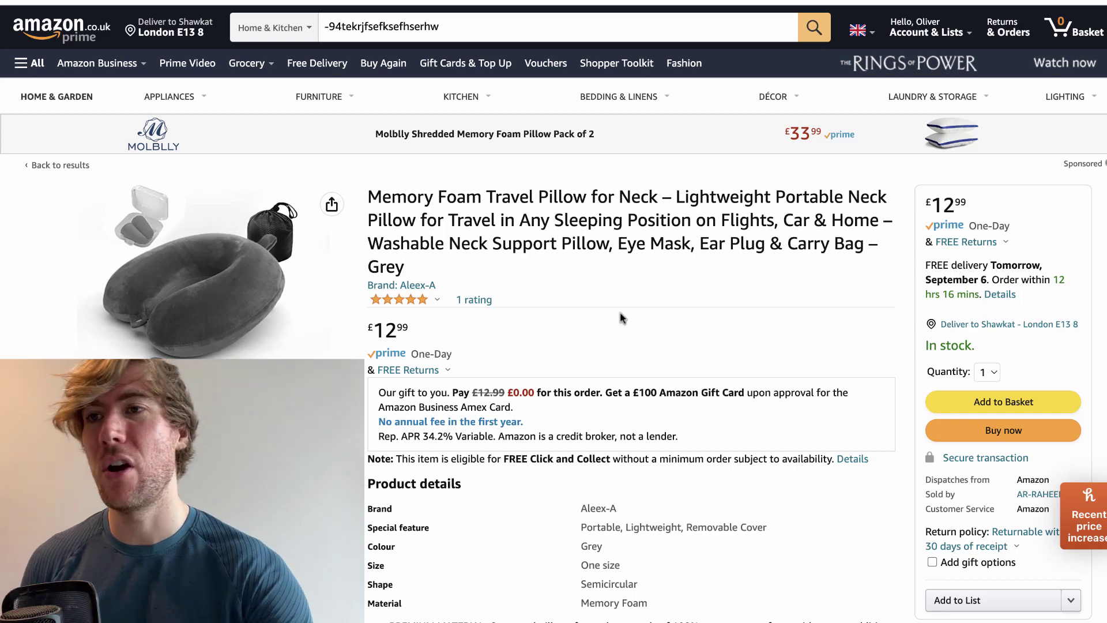
{"action": "left_click_drag", "start_coordinate": [368, 197], "coordinate": [585, 189]}
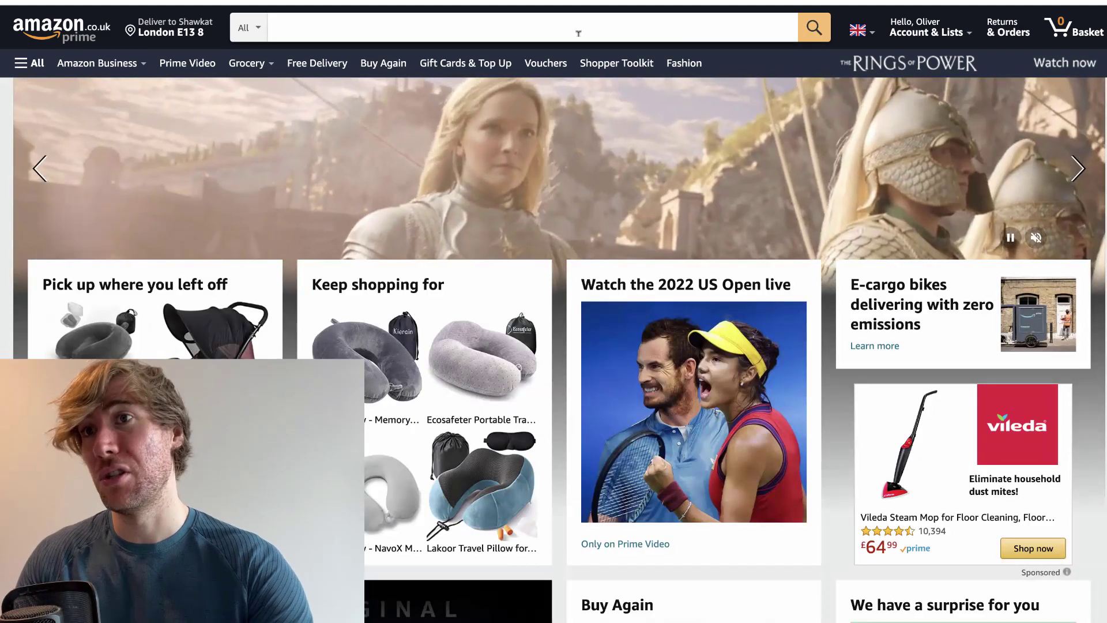
{"action": "type", "text": "Memory Foam Travel Pillow"}
{"action": "key", "text": "Return"}
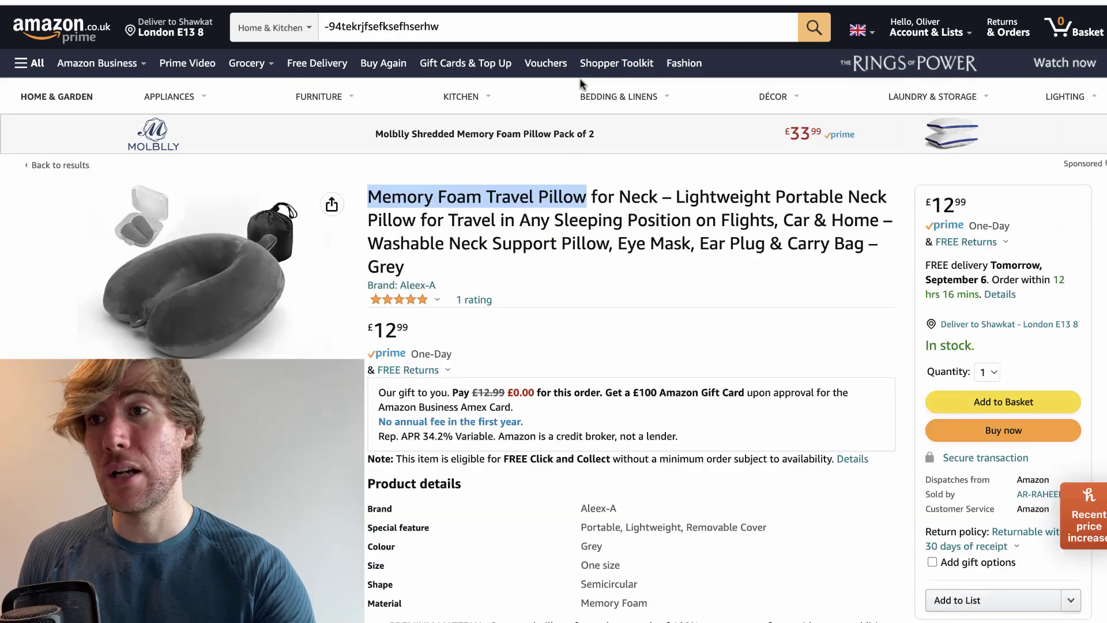
Check the main category in the pillow's Best Sellers Rank on its product page
{"action": "scroll", "coordinate": [619, 316], "scroll_direction": "down", "scroll_amount": 5}
{"action": "scroll", "coordinate": [590, 256], "scroll_direction": "down", "scroll_amount": 20}
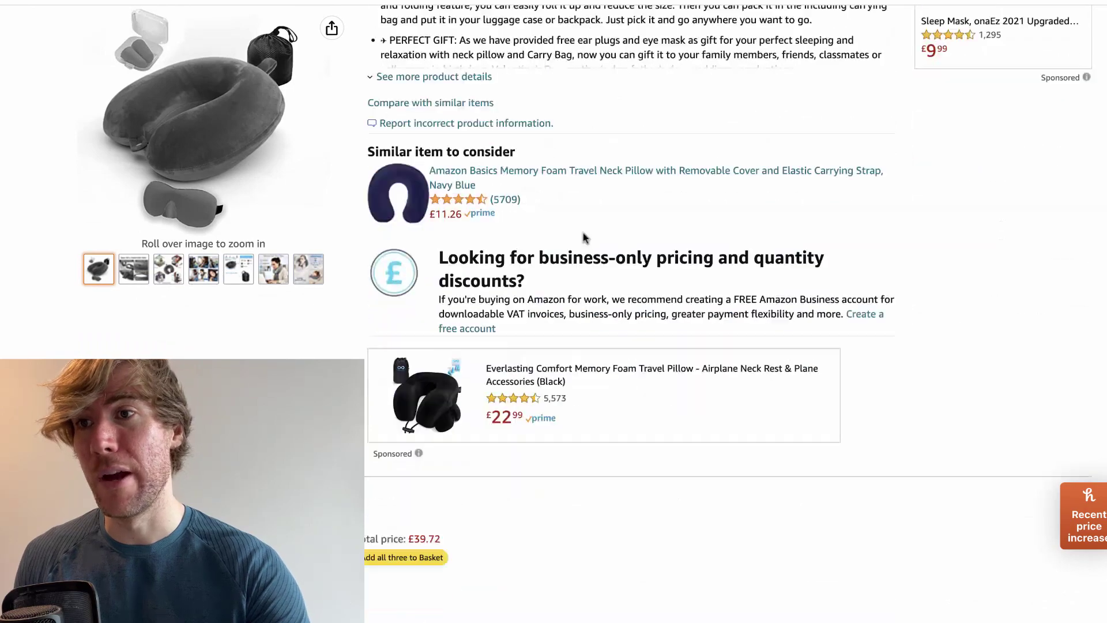
{"action": "scroll", "coordinate": [596, 170], "scroll_direction": "down", "scroll_amount": 7}
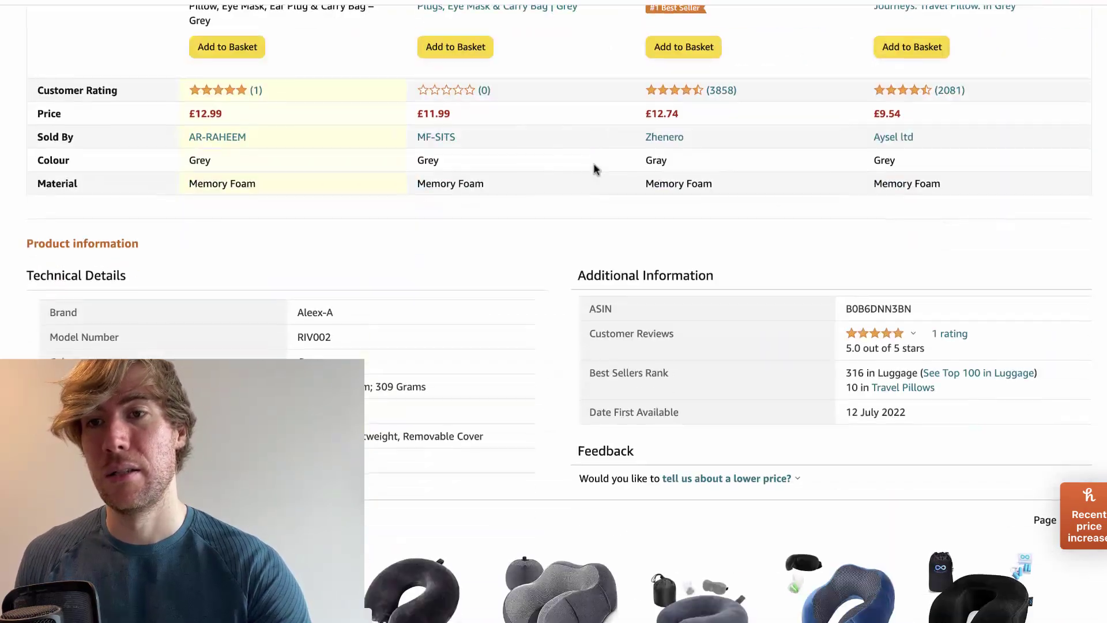
{"action": "left_click_drag", "start_coordinate": [878, 253], "coordinate": [912, 257]}
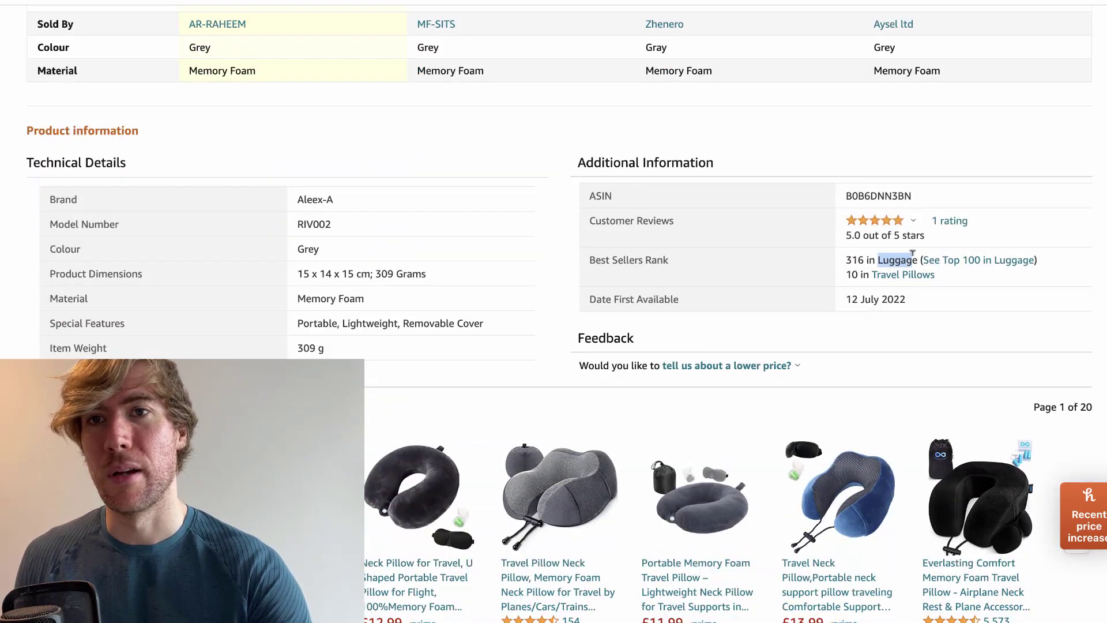
Filter the "Memory Foam Travel Pillow" search results to the Luggage department
{"action": "key", "text": "alt+Left"}
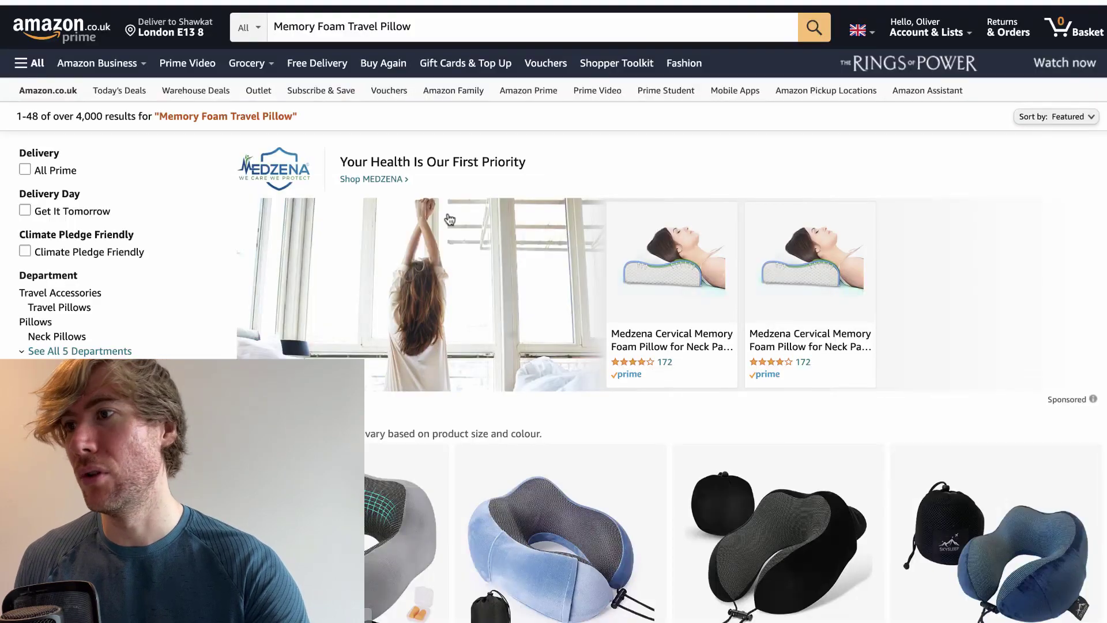
{"action": "scroll", "coordinate": [211, 286], "scroll_direction": "down", "scroll_amount": 1}
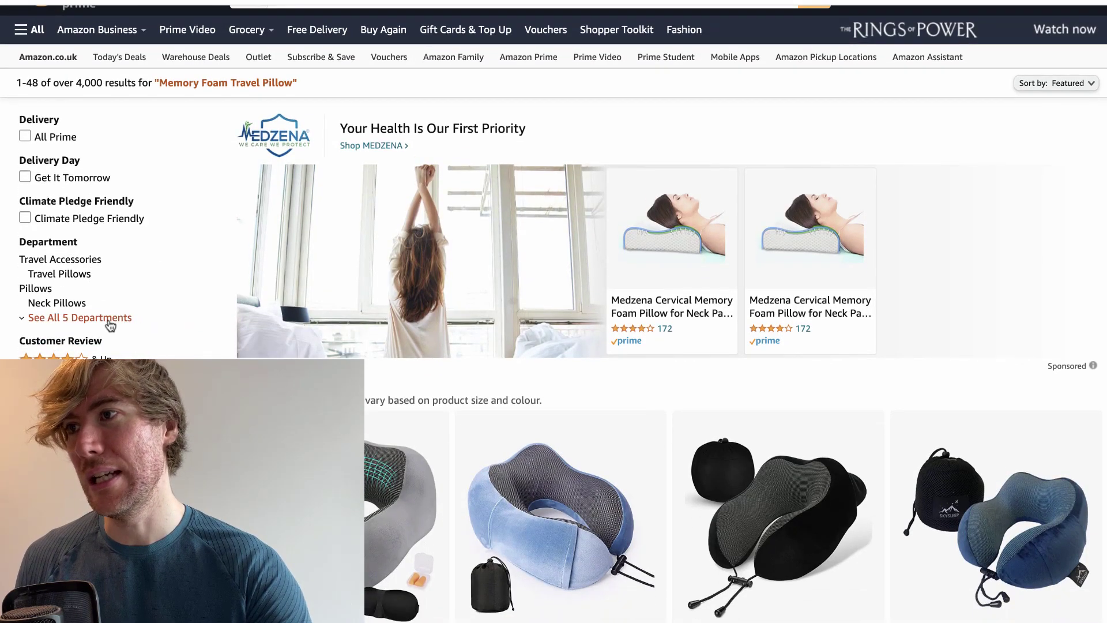
{"action": "left_click", "coordinate": [127, 322]}
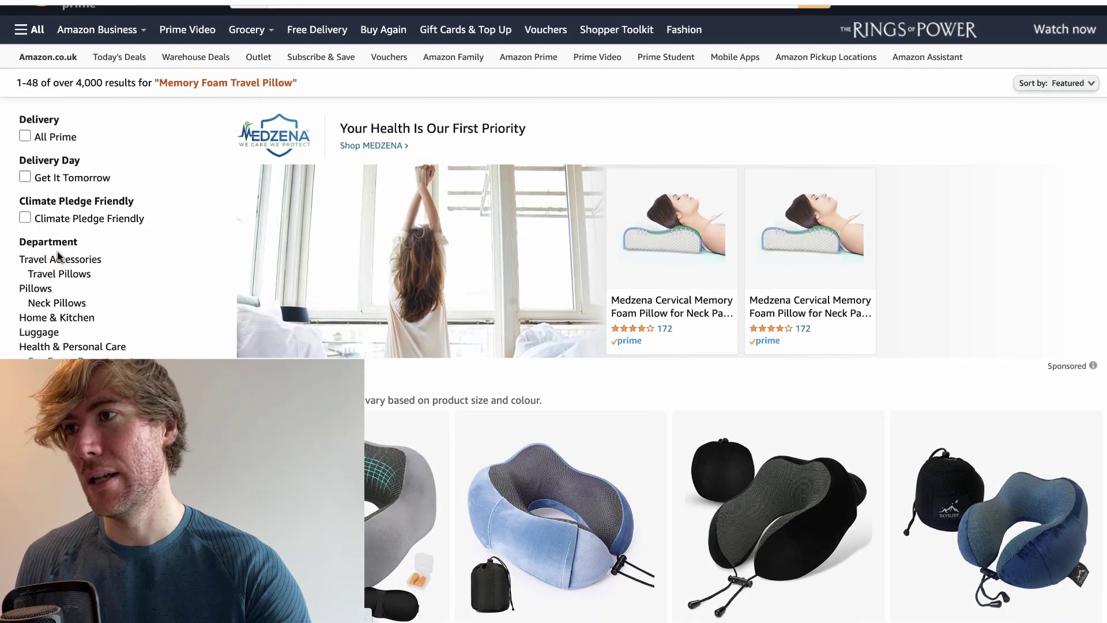
{"action": "left_click", "coordinate": [46, 334]}
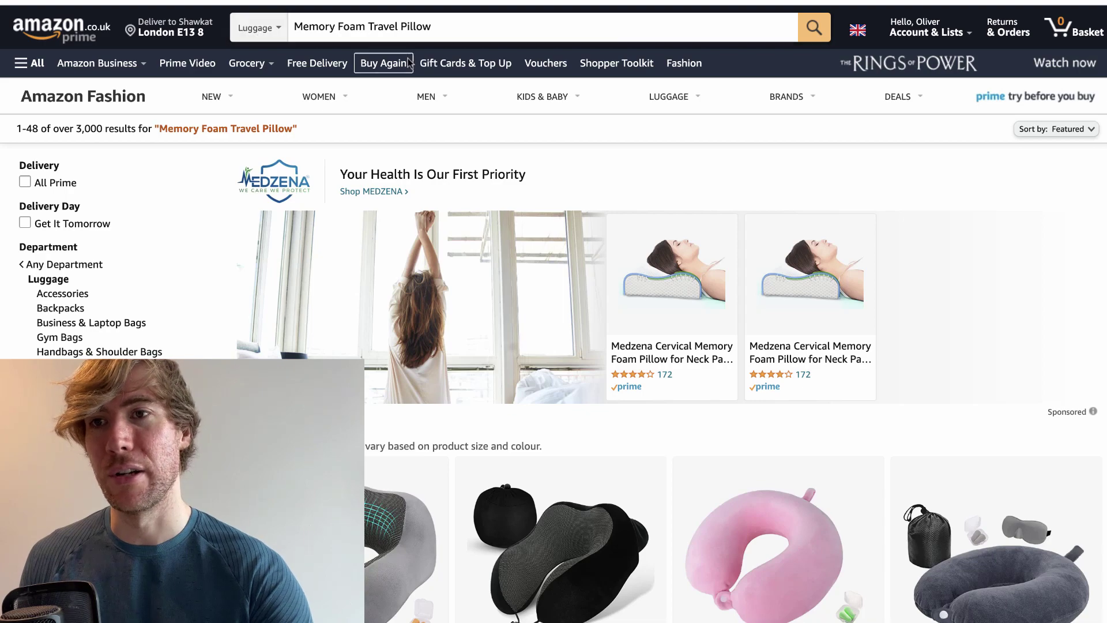
Look over the Luggage results and consult the four elements in the Smash Hit Product Radar document
{"action": "scroll", "coordinate": [678, 196], "scroll_direction": "down", "scroll_amount": 6}
{"action": "scroll", "coordinate": [666, 176], "scroll_direction": "down", "scroll_amount": 1}
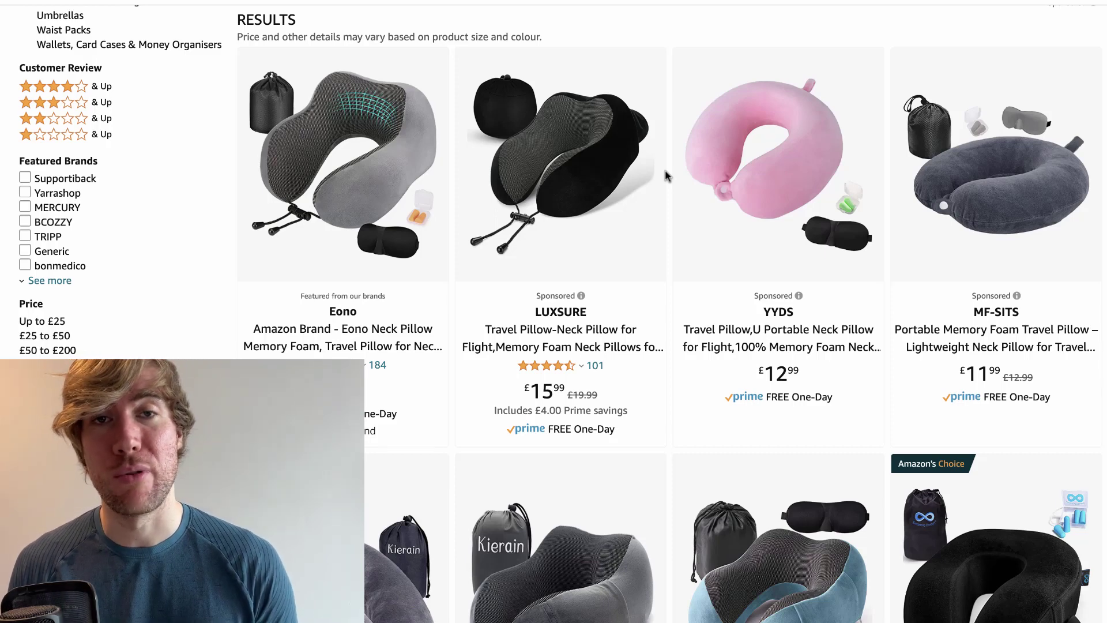
{"action": "key", "text": "ctrl+Left"}
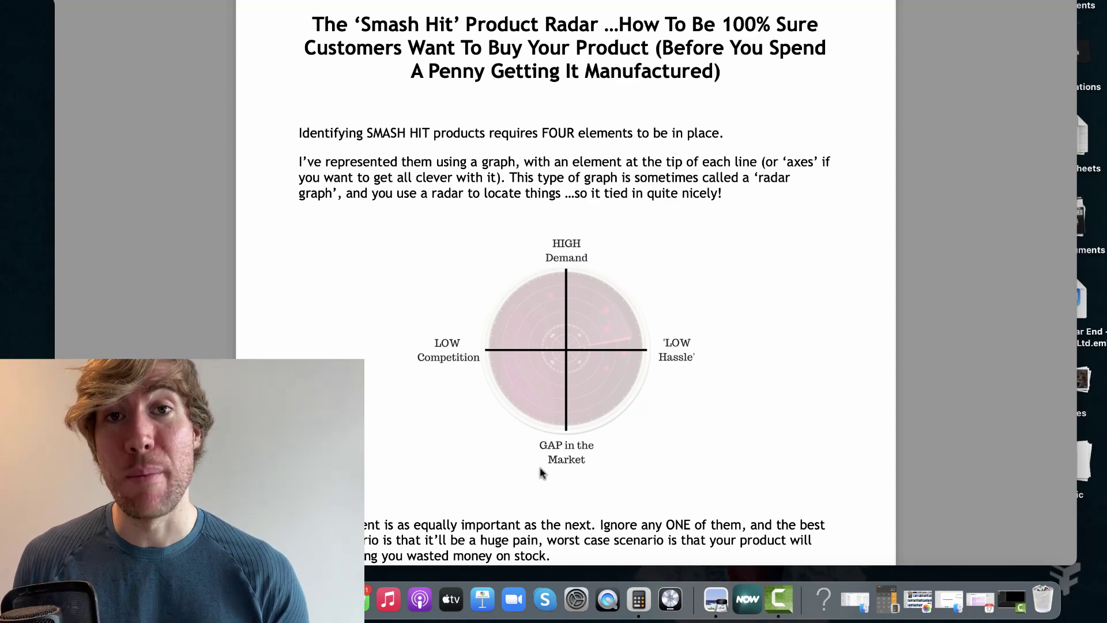
{"action": "key", "text": "ctrl+Right"}
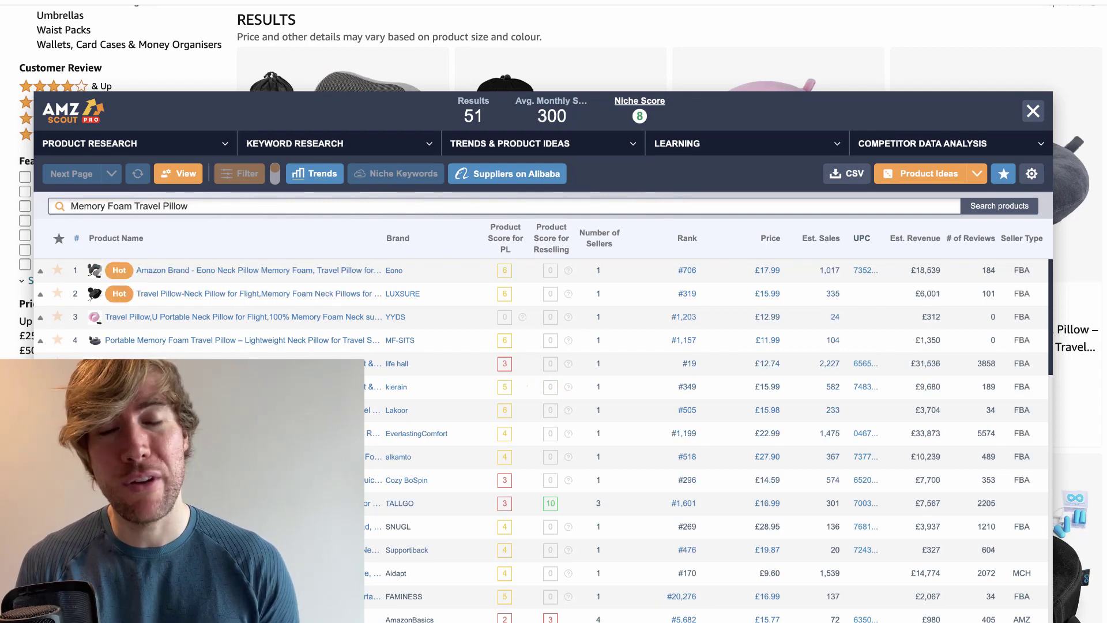
Move the AMZScout panel higher over the results and sort its products by estimated revenue
{"action": "left_click_drag", "start_coordinate": [877, 112], "coordinate": [886, 35]}
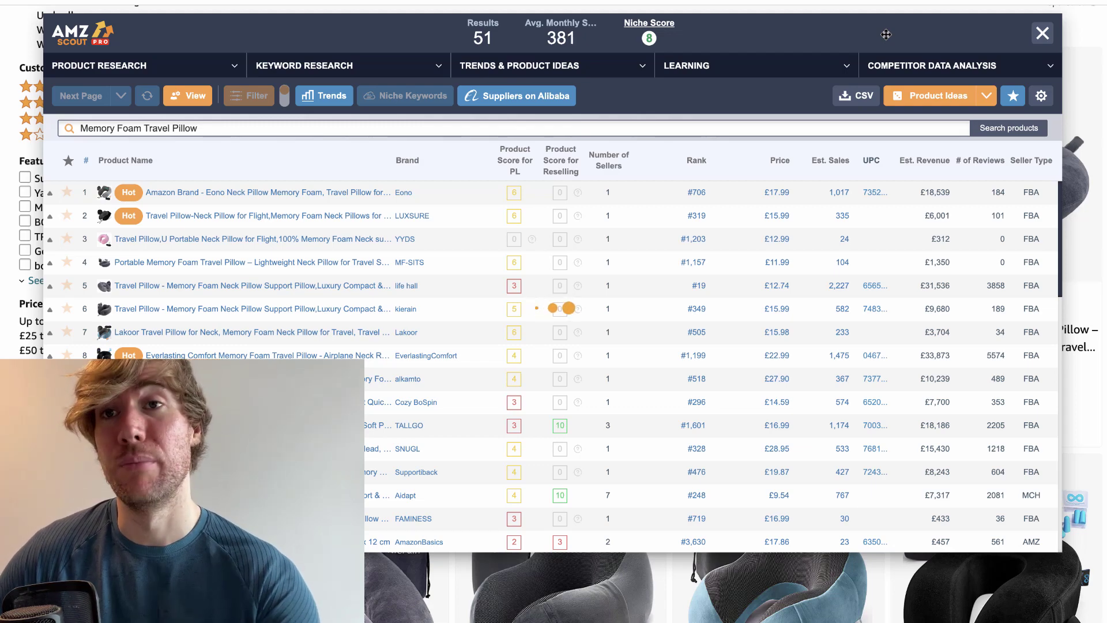
{"action": "left_click", "coordinate": [942, 160]}
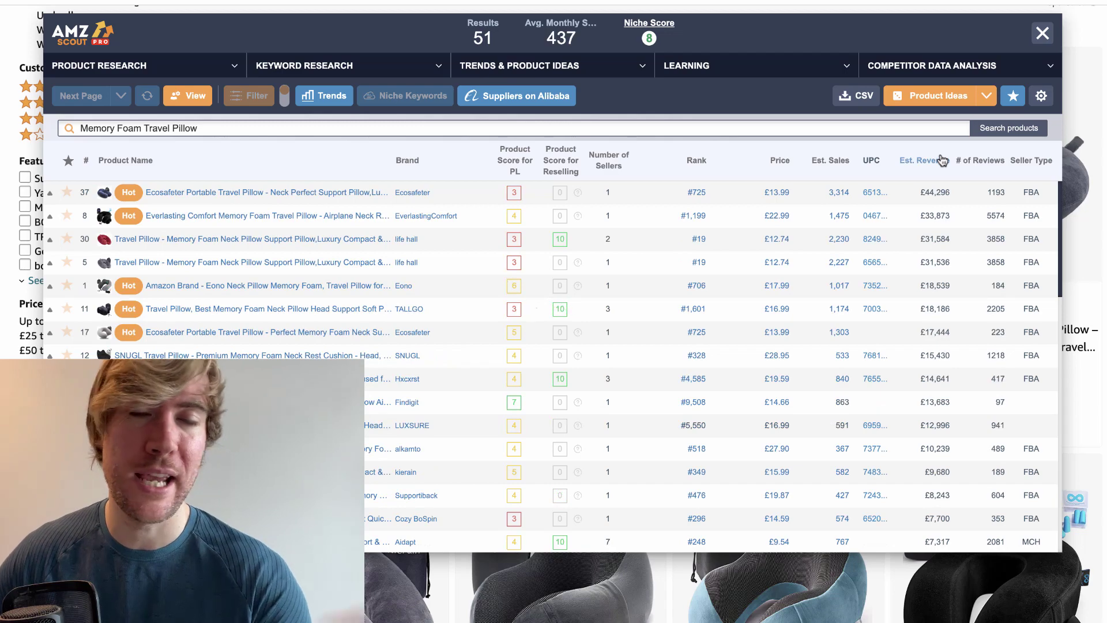
Move the AMZScout panel aside to check the searched keyword and department, bring it back, and examine the products' estimated revenues
{"action": "left_click_drag", "start_coordinate": [770, 42], "coordinate": [784, 63]}
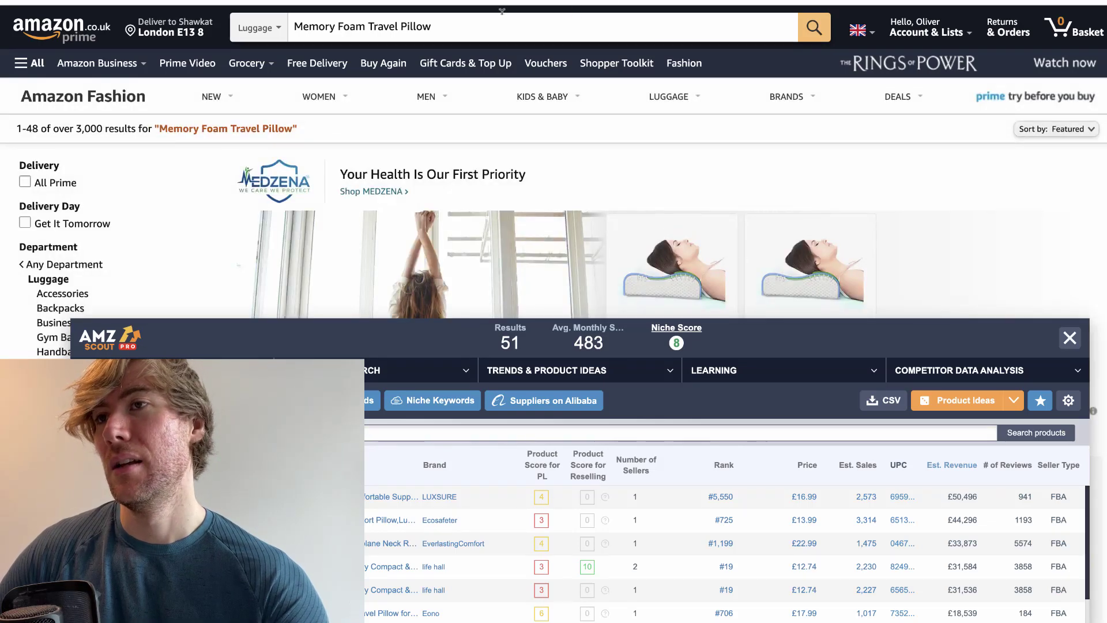
{"action": "left_click_drag", "start_coordinate": [745, 415], "coordinate": [731, 563]}
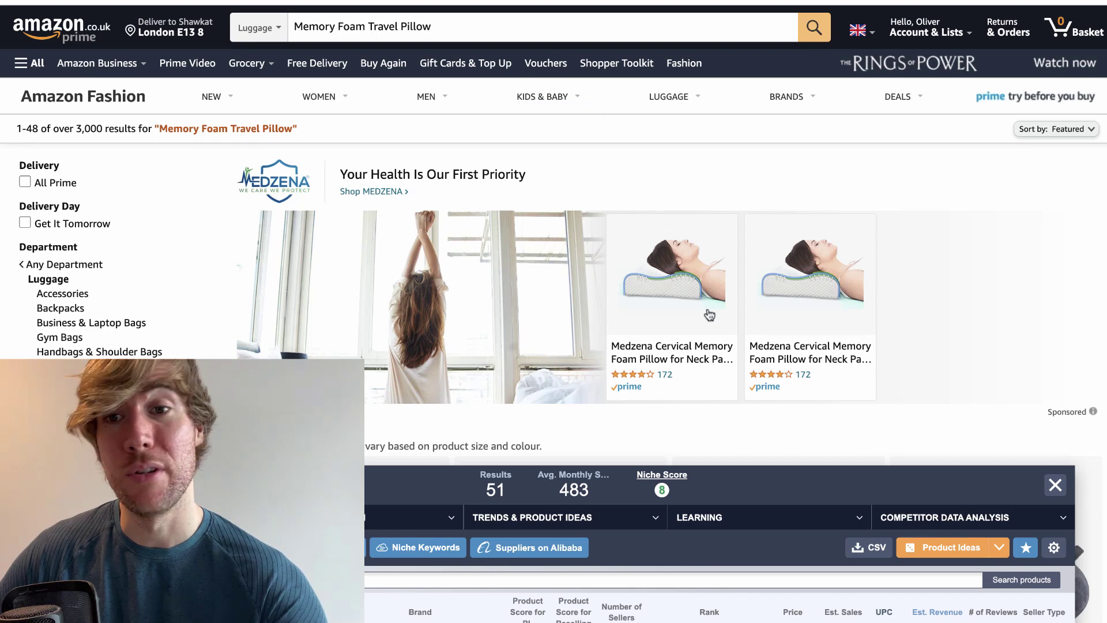
{"action": "left_click_drag", "start_coordinate": [763, 483], "coordinate": [763, 92]}
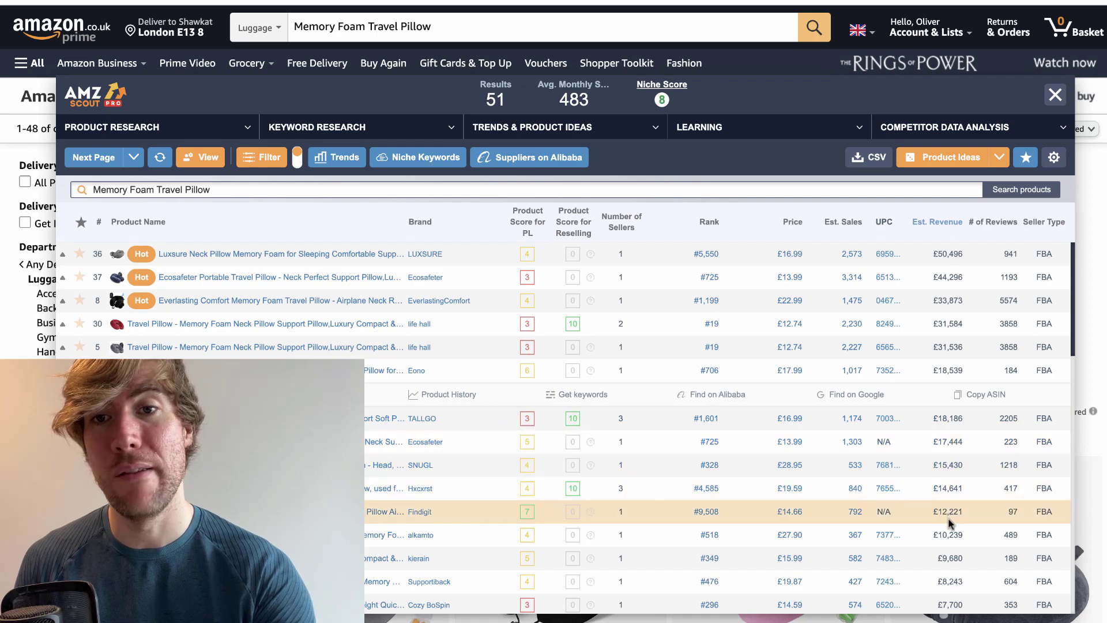
{"action": "scroll", "coordinate": [950, 526], "scroll_direction": "down", "scroll_amount": 1}
{"action": "scroll", "coordinate": [951, 526], "scroll_direction": "down", "scroll_amount": 2}
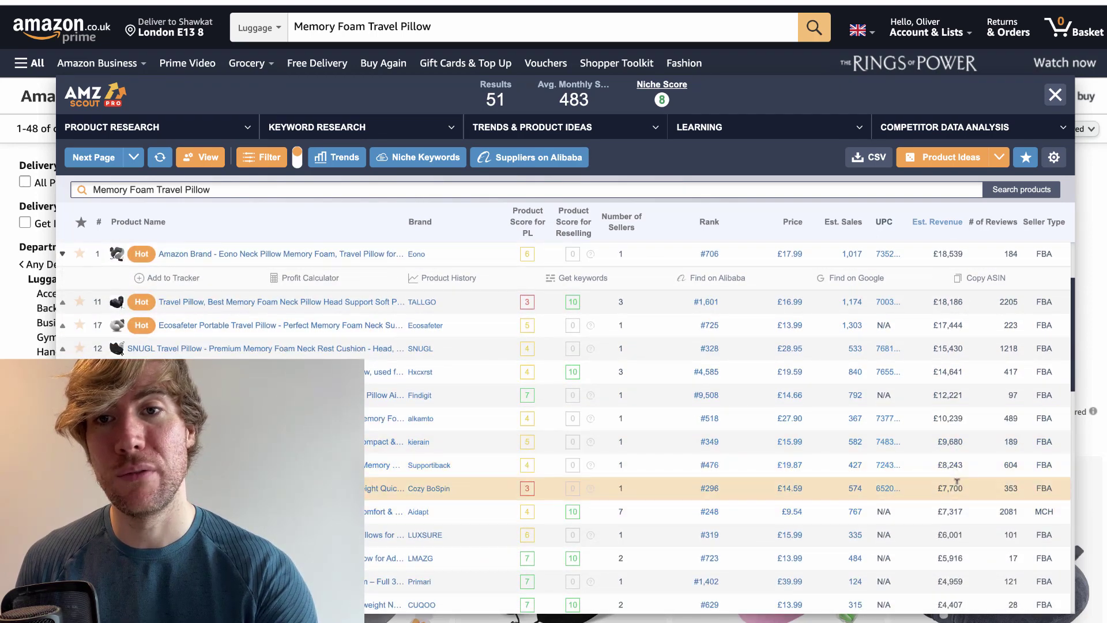
Examine the estimated revenues further down the product list and consult the High Demand element in the Smash Hit Product Radar document
{"action": "scroll", "coordinate": [956, 530], "scroll_direction": "down", "scroll_amount": 1}
{"action": "scroll", "coordinate": [957, 522], "scroll_direction": "down", "scroll_amount": 2}
{"action": "scroll", "coordinate": [958, 537], "scroll_direction": "down", "scroll_amount": 2}
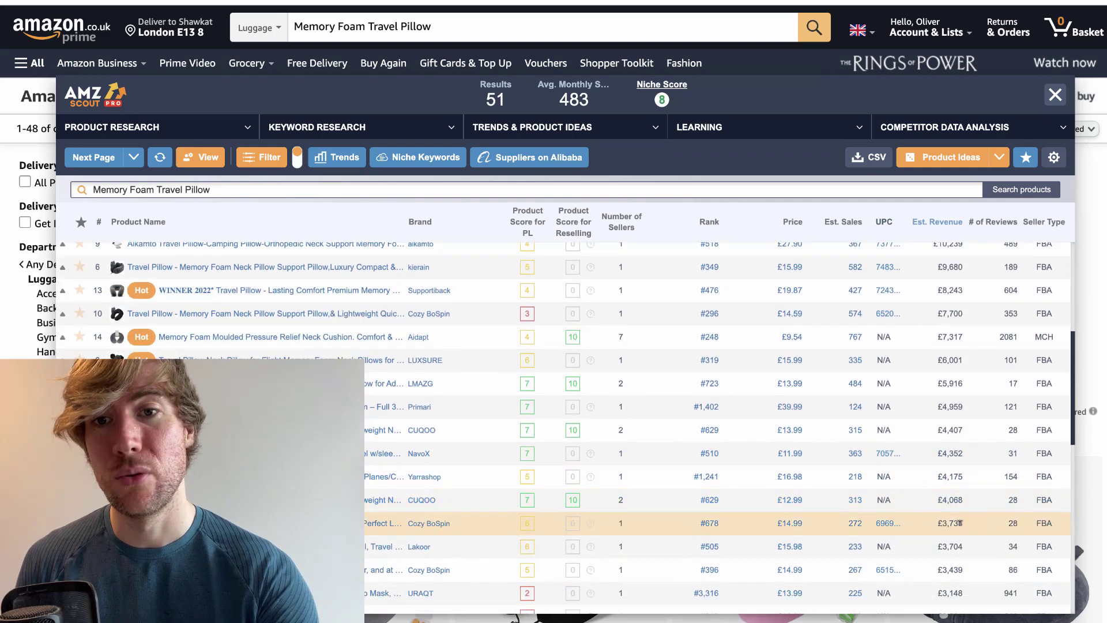
{"action": "scroll", "coordinate": [960, 554], "scroll_direction": "down", "scroll_amount": 2}
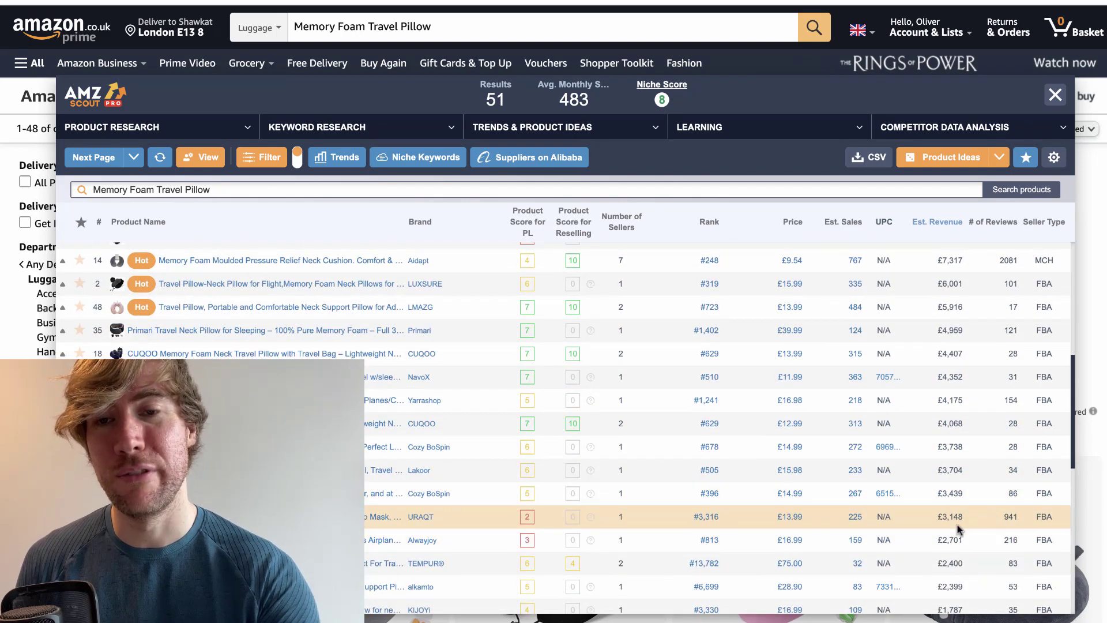
{"action": "scroll", "coordinate": [958, 529], "scroll_direction": "up", "scroll_amount": 5}
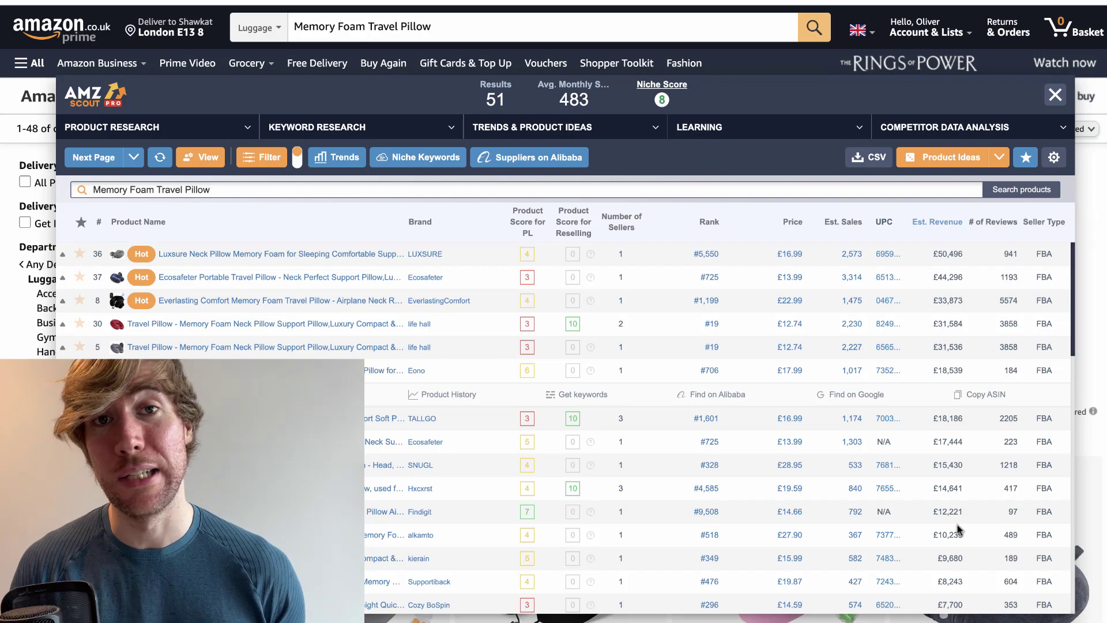
{"action": "key", "text": "ctrl+Left"}
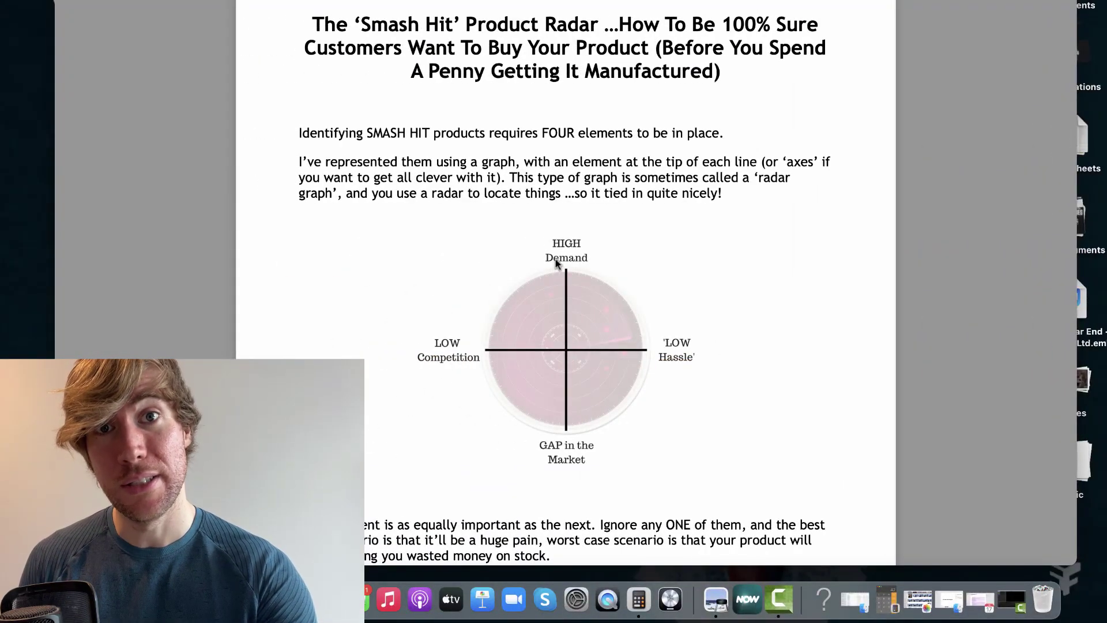
{"action": "key", "text": "ctrl+Right"}
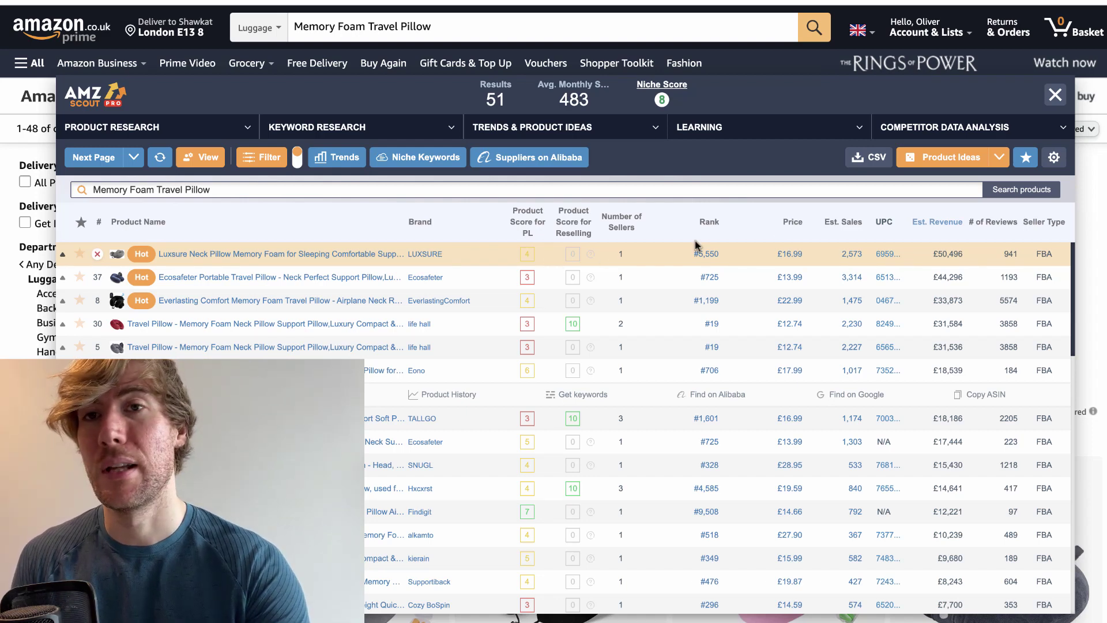
Sort the AMZScout products by number of reviews, highest first, and look over the list
{"action": "left_click", "coordinate": [983, 229]}
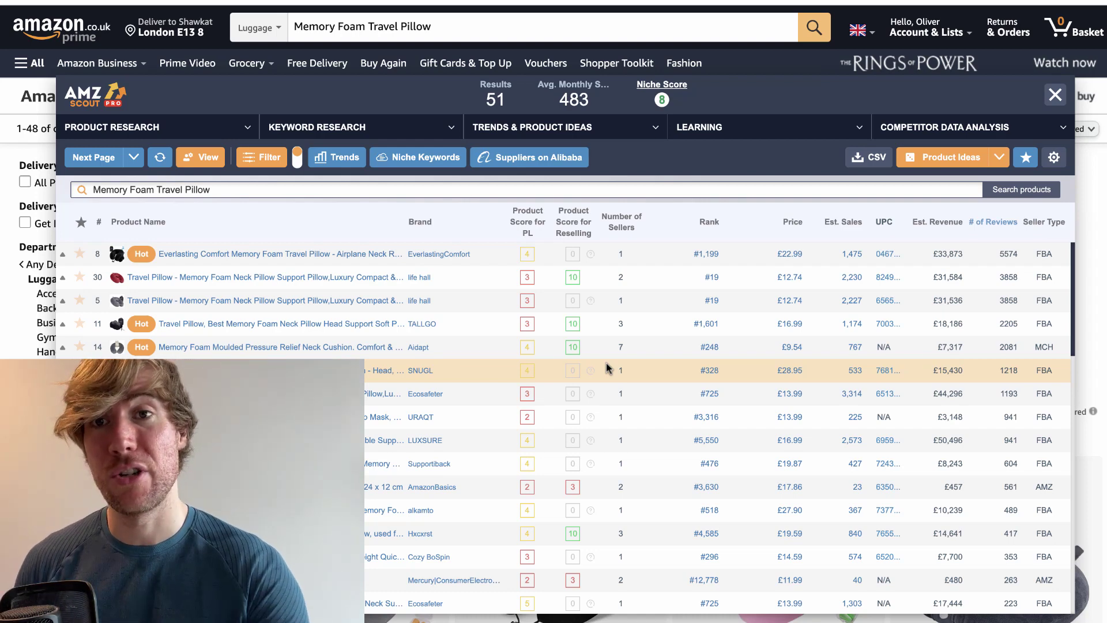
{"action": "scroll", "coordinate": [917, 332], "scroll_direction": "down", "scroll_amount": 1}
{"action": "scroll", "coordinate": [918, 330], "scroll_direction": "up", "scroll_amount": 1}
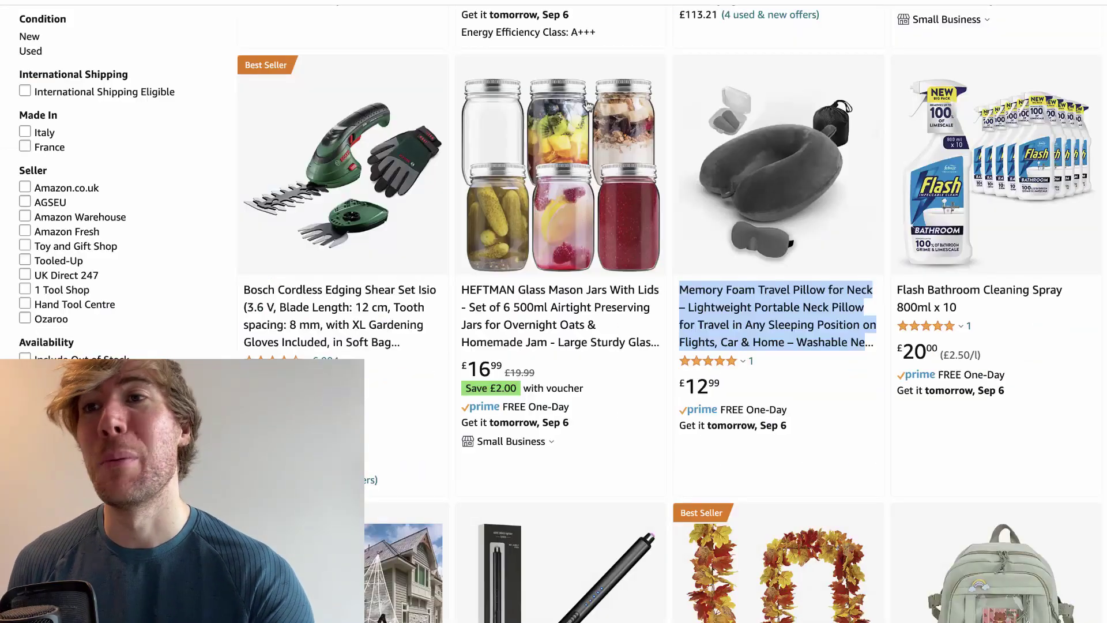
Revisit the memory foam travel pillow among the general Amazon results and check its listing's product information
{"action": "left_click", "coordinate": [670, 118]}
{"action": "scroll", "coordinate": [671, 118], "scroll_direction": "up", "scroll_amount": 15}
{"action": "mouse_move", "coordinate": [673, 117]}
{"action": "scroll", "coordinate": [669, 325], "scroll_direction": "down", "scroll_amount": 10}
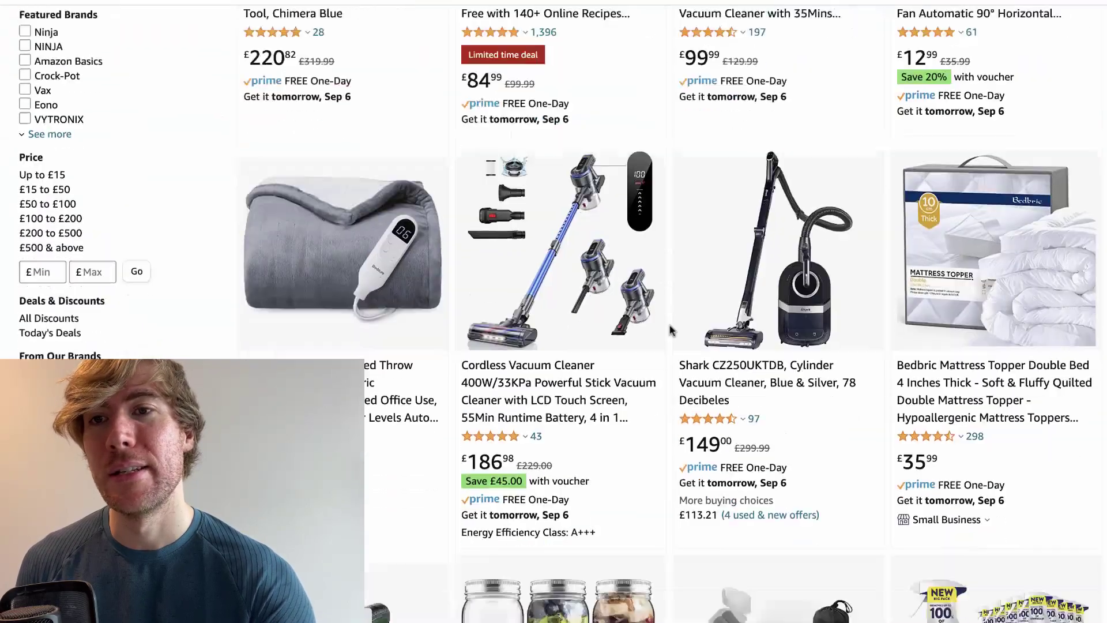
{"action": "scroll", "coordinate": [679, 252], "scroll_direction": "down", "scroll_amount": 2}
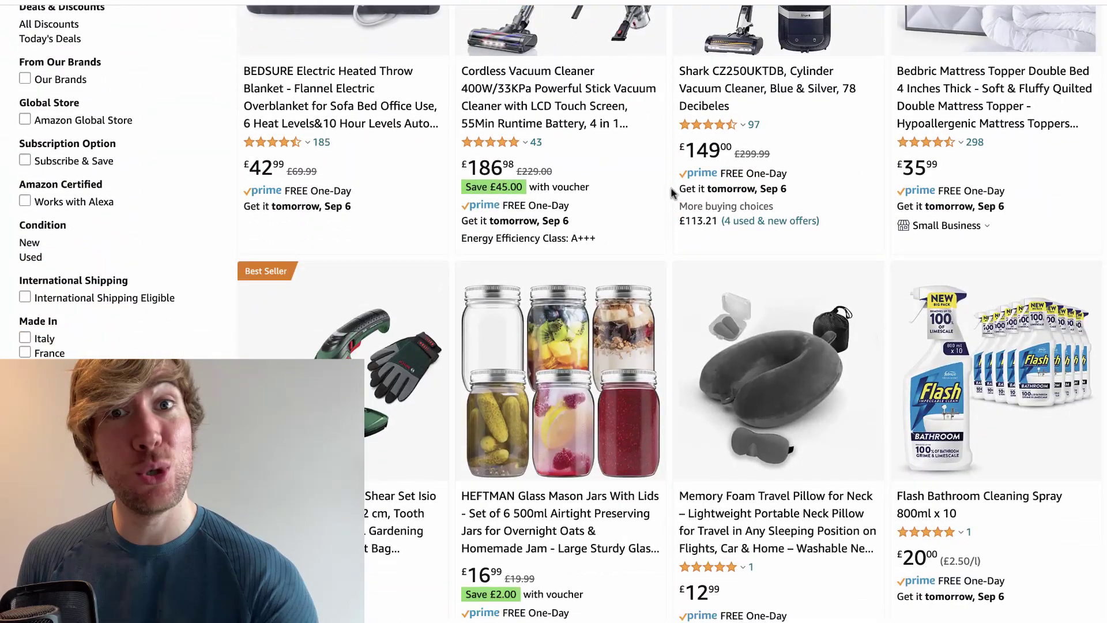
{"action": "scroll", "coordinate": [672, 192], "scroll_direction": "down", "scroll_amount": 2}
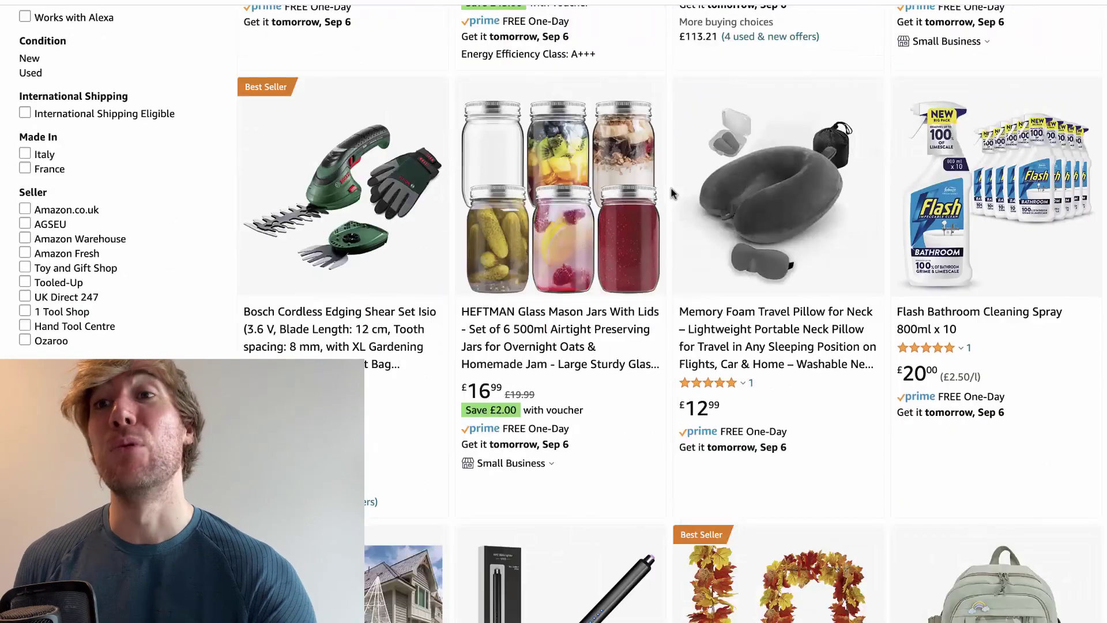
{"action": "scroll", "coordinate": [677, 184], "scroll_direction": "down", "scroll_amount": 5}
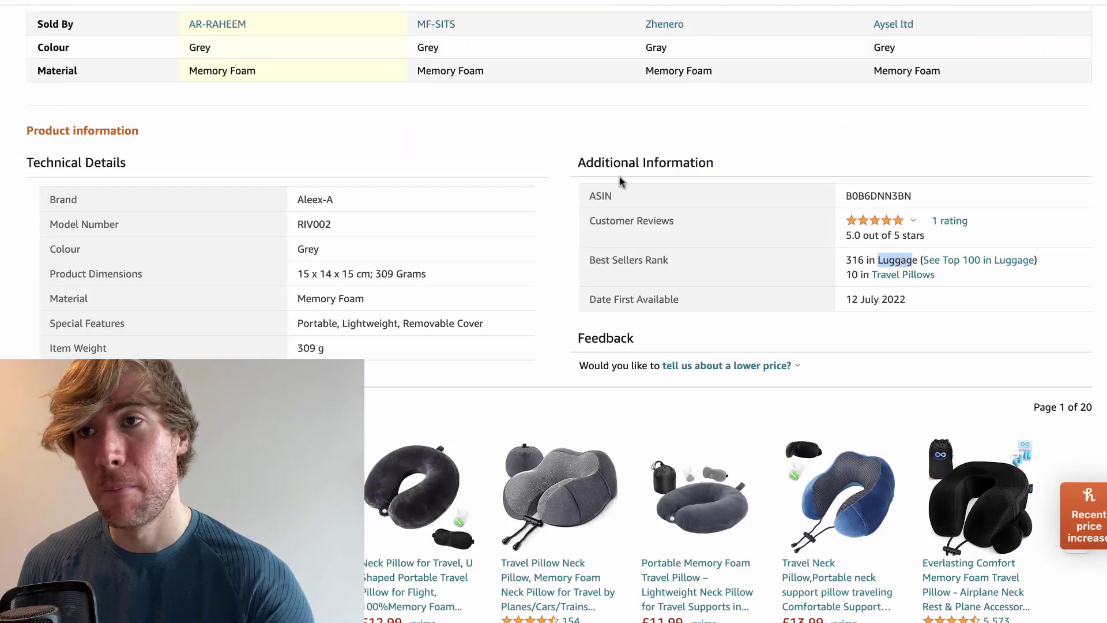
{"action": "scroll", "coordinate": [619, 176], "scroll_direction": "up", "scroll_amount": 15}
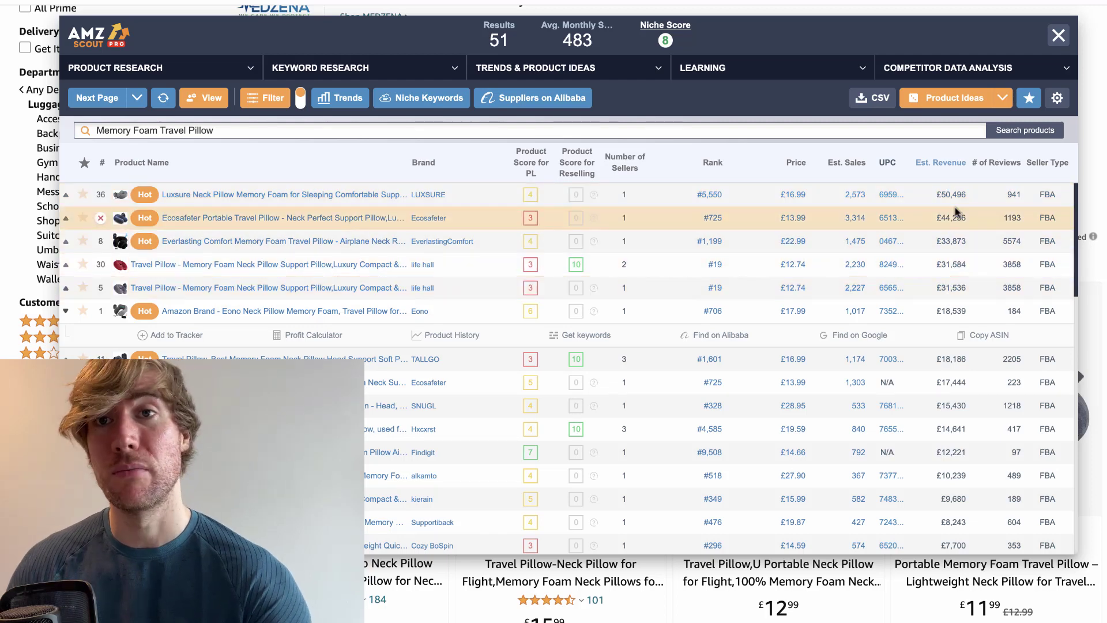
Open the Luxsure Neck Pillow listing from the AMZScout products and go to its top customer reviews
{"action": "left_click", "coordinate": [318, 197]}
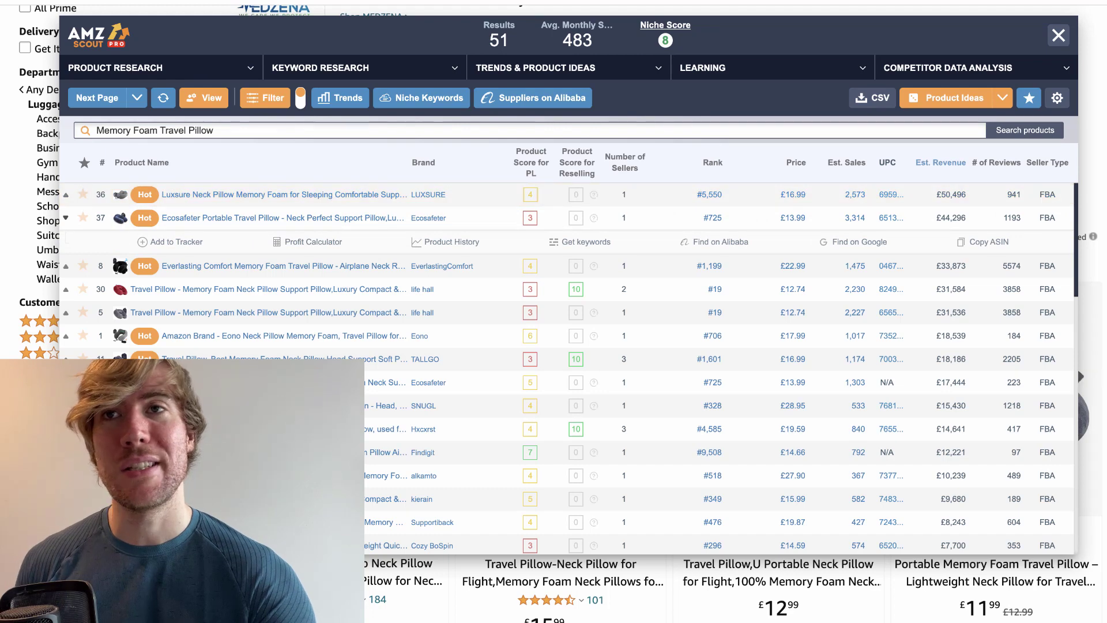
{"action": "left_click", "coordinate": [260, 194]}
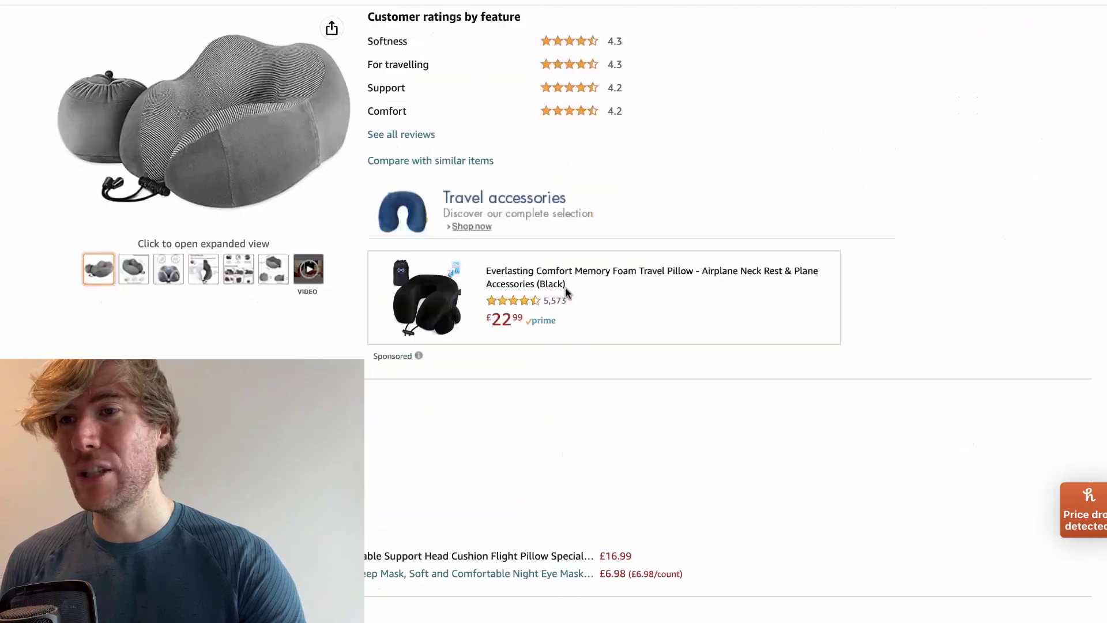
{"action": "scroll", "coordinate": [565, 293], "scroll_direction": "down", "scroll_amount": 15}
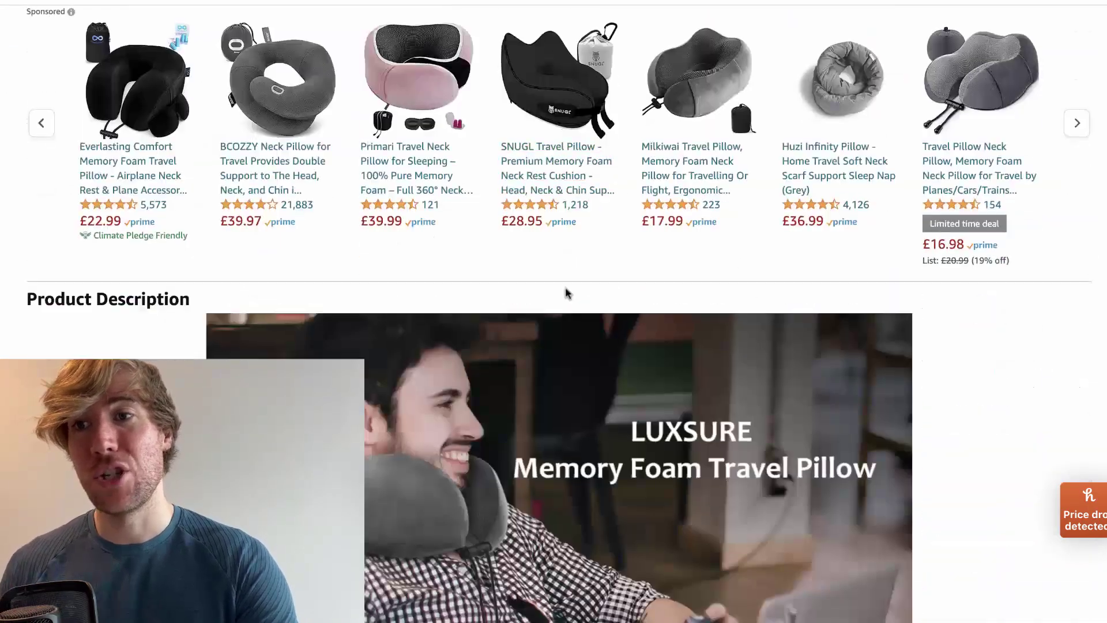
{"action": "scroll", "coordinate": [565, 293], "scroll_direction": "down", "scroll_amount": 20}
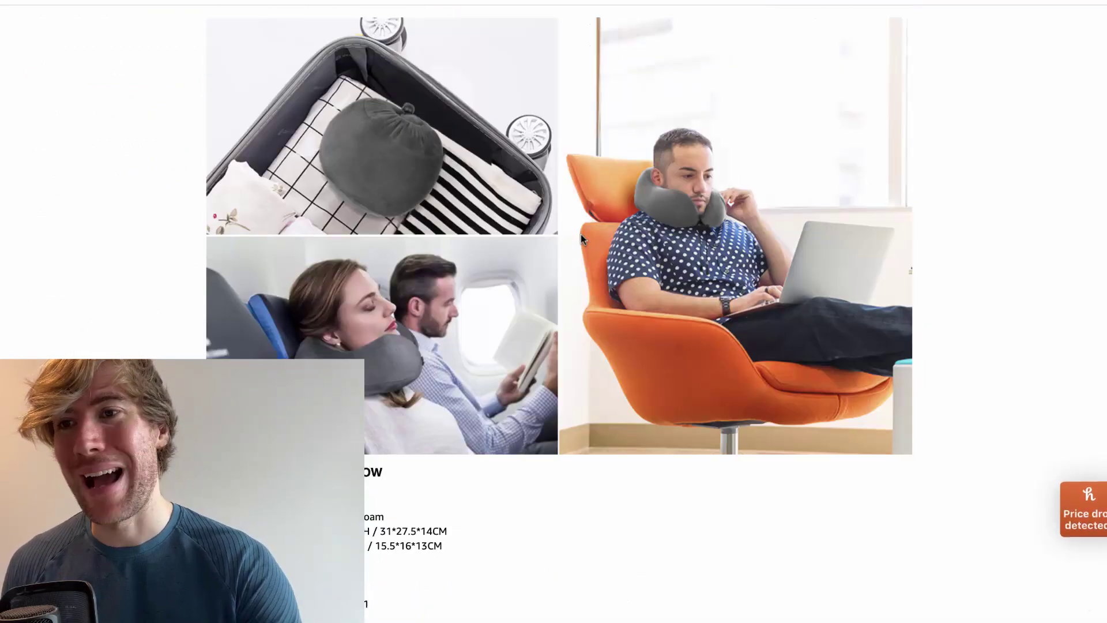
{"action": "scroll", "coordinate": [580, 234], "scroll_direction": "down", "scroll_amount": 20}
{"action": "scroll", "coordinate": [616, 157], "scroll_direction": "down", "scroll_amount": 8}
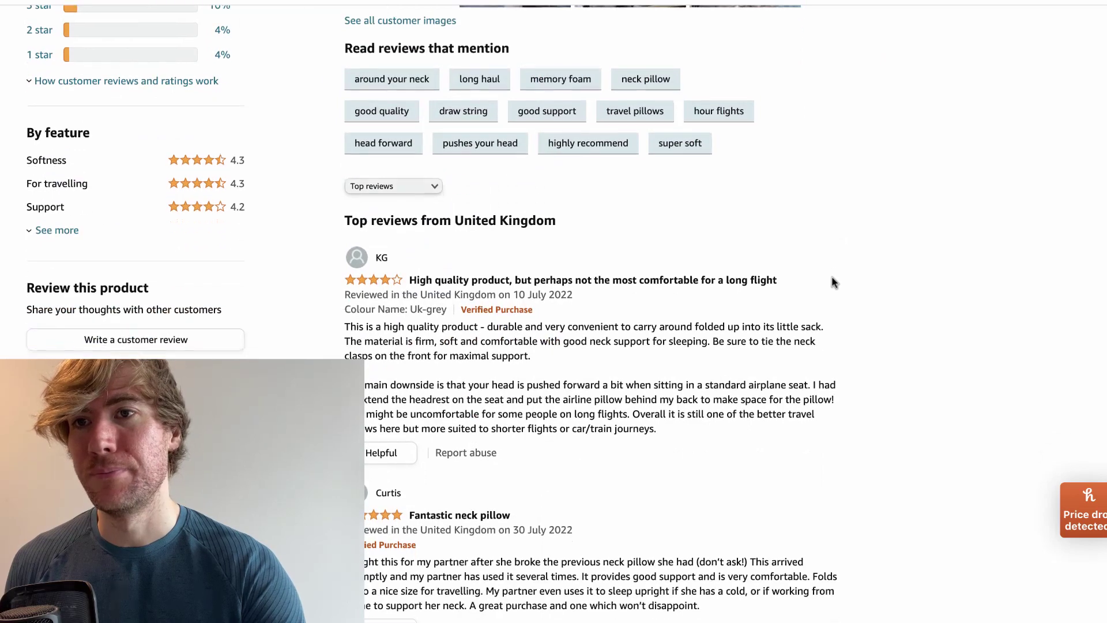
Read the review titled "High quality product, but perhaps not the most comfortable for a long flight", highlighting the downside about the head being pushed forward
{"action": "left_click_drag", "start_coordinate": [776, 282], "coordinate": [409, 280]}
{"action": "left_click", "coordinate": [634, 354]}
{"action": "scroll", "coordinate": [718, 292], "scroll_direction": "down", "scroll_amount": 2}
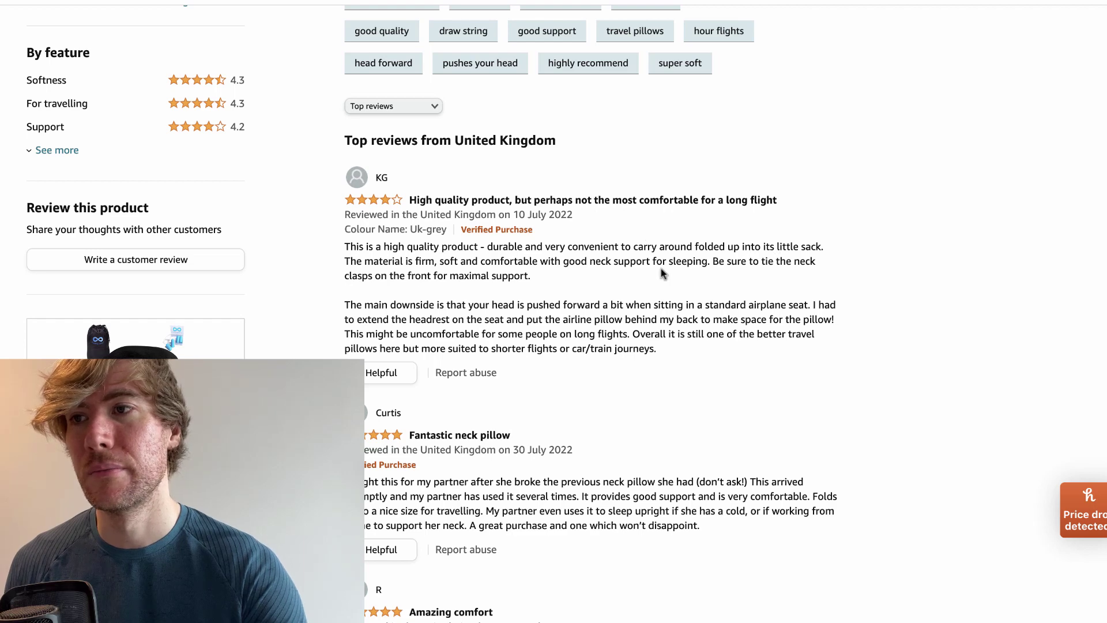
{"action": "scroll", "coordinate": [562, 274], "scroll_direction": "down", "scroll_amount": 1}
{"action": "left_click_drag", "start_coordinate": [453, 260], "coordinate": [796, 263]}
{"action": "left_click", "coordinate": [825, 260]}
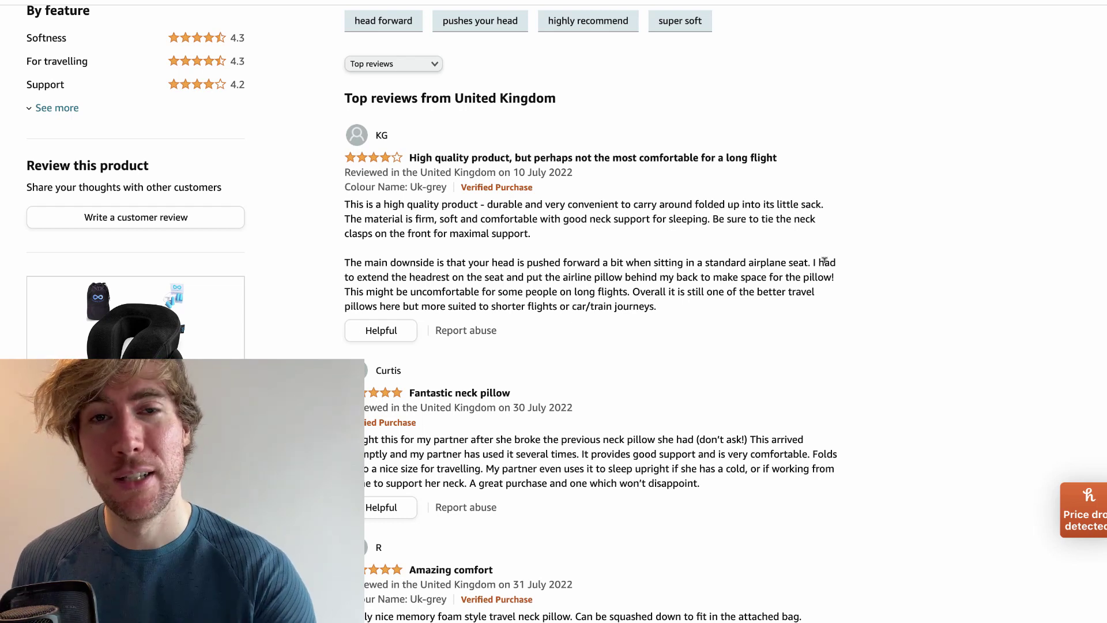
{"action": "mouse_move", "coordinate": [564, 263]}
{"action": "left_mouse_down"}
{"action": "mouse_move", "coordinate": [601, 261]}
{"action": "mouse_move", "coordinate": [563, 264]}
{"action": "left_mouse_up"}
{"action": "left_click", "coordinate": [599, 261]}
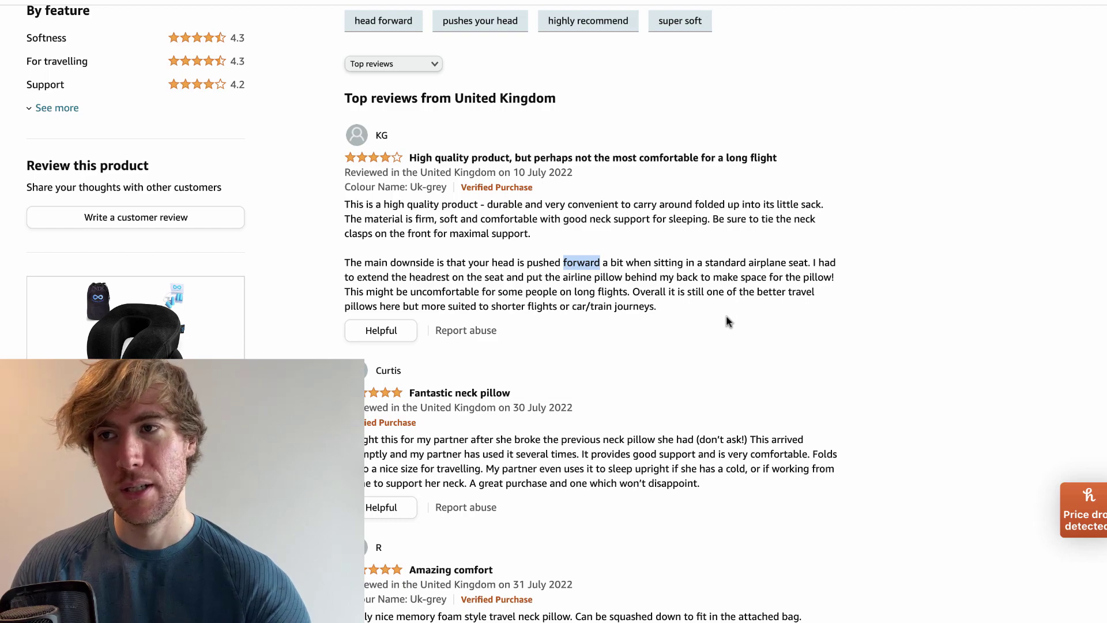
Look over the Luxsure pillow's star rating breakdown, customer images and frequently mentioned review topics
{"action": "scroll", "coordinate": [730, 327], "scroll_direction": "up", "scroll_amount": 8}
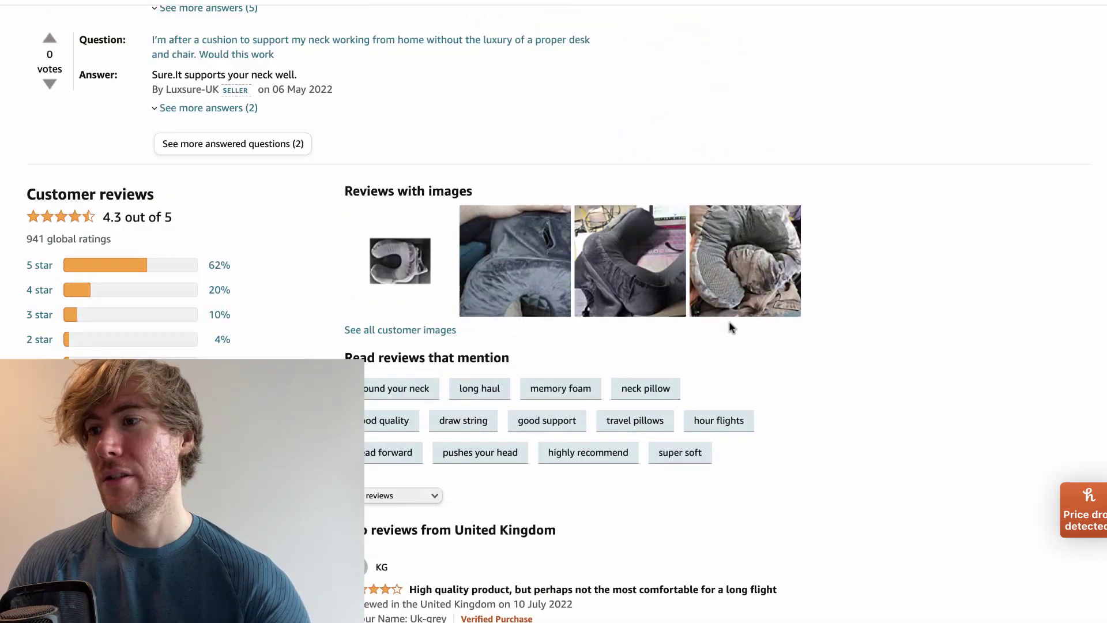
{"action": "scroll", "coordinate": [731, 326], "scroll_direction": "down", "scroll_amount": 4}
{"action": "scroll", "coordinate": [731, 326], "scroll_direction": "up", "scroll_amount": 2}
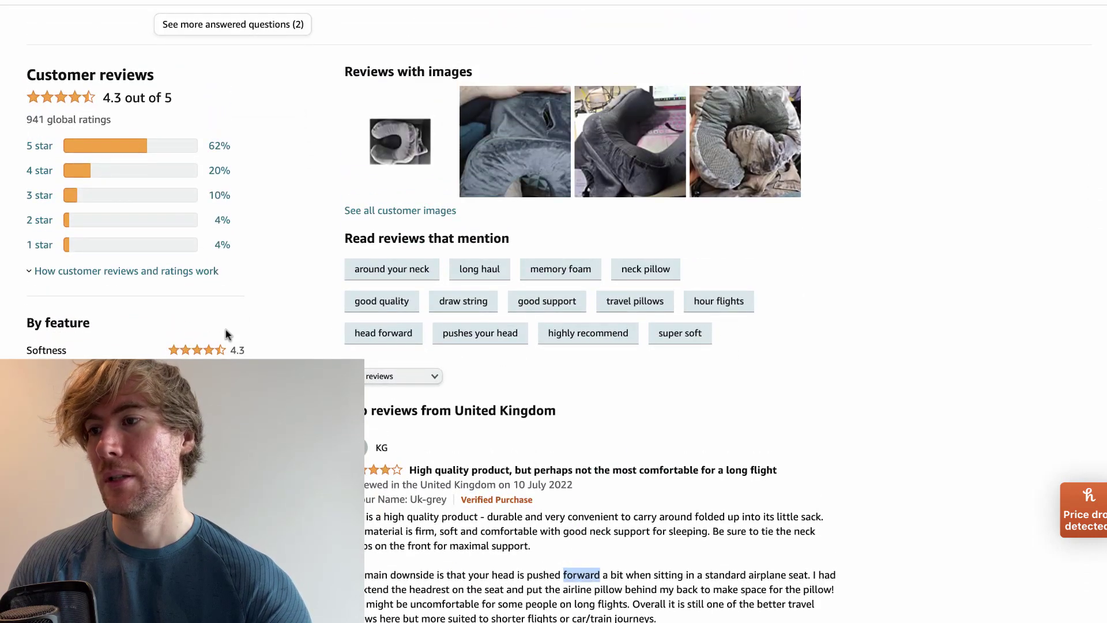
{"action": "scroll", "coordinate": [226, 332], "scroll_direction": "up", "scroll_amount": 5}
{"action": "scroll", "coordinate": [380, 294], "scroll_direction": "down", "scroll_amount": 3}
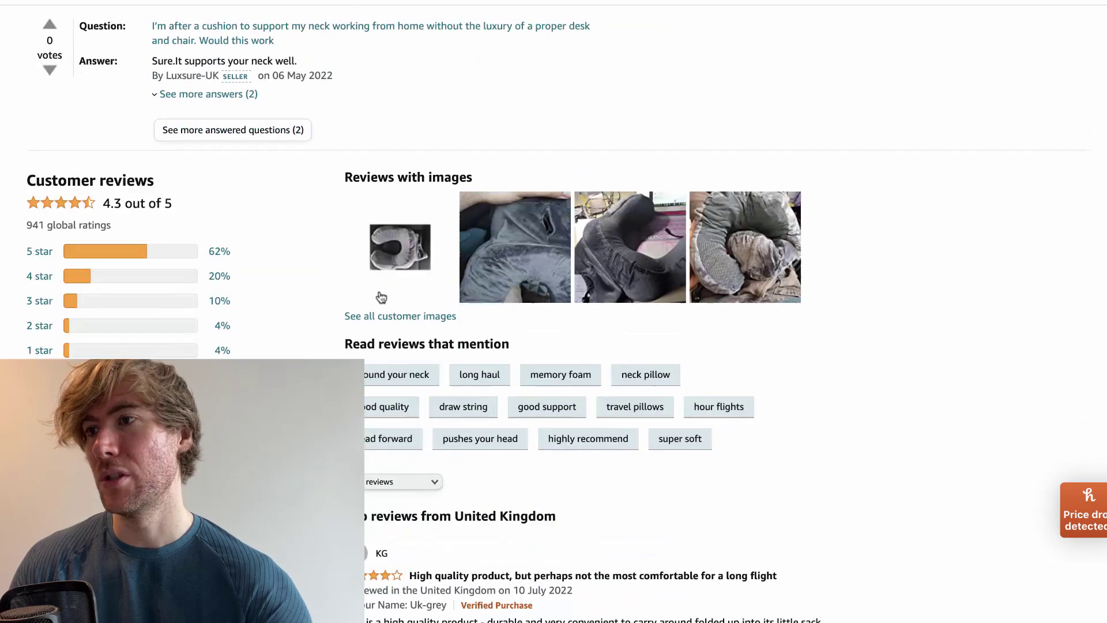
{"action": "scroll", "coordinate": [381, 294], "scroll_direction": "down", "scroll_amount": 1}
{"action": "scroll", "coordinate": [381, 294], "scroll_direction": "down", "scroll_amount": 2}
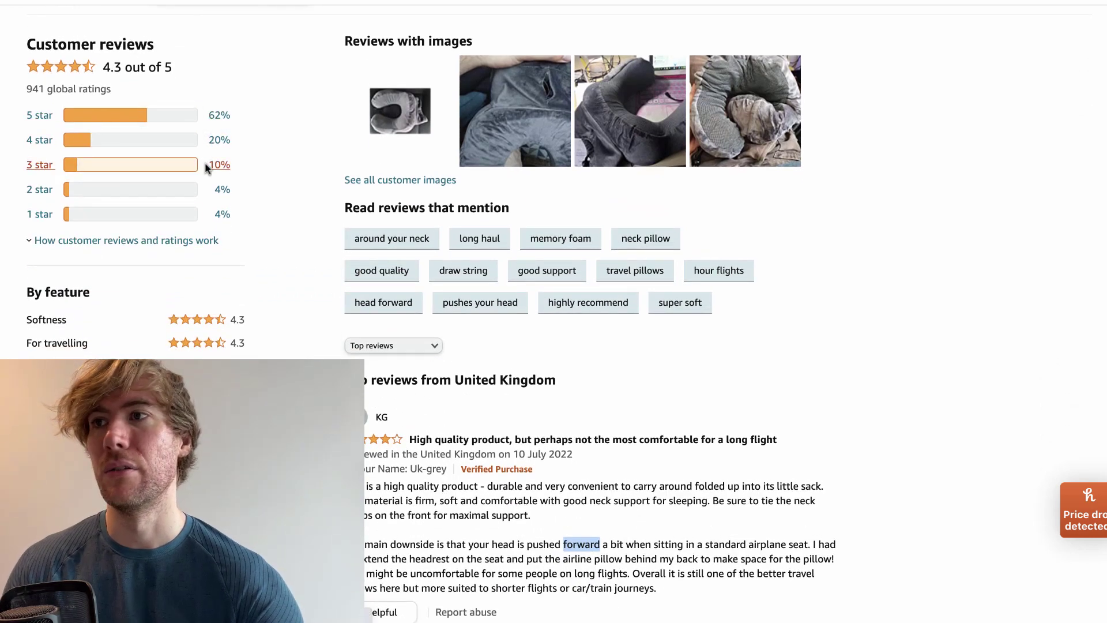
Open the Luxsure pillow's 5 star reviews and search them for "forward"
{"action": "left_click", "coordinate": [134, 119]}
{"action": "scroll", "coordinate": [439, 207], "scroll_direction": "down", "scroll_amount": 10}
{"action": "scroll", "coordinate": [533, 323], "scroll_direction": "up", "scroll_amount": 6}
{"action": "scroll", "coordinate": [536, 366], "scroll_direction": "down", "scroll_amount": 5}
{"action": "left_click", "coordinate": [136, 144]}
{"action": "type", "text": "forward"}
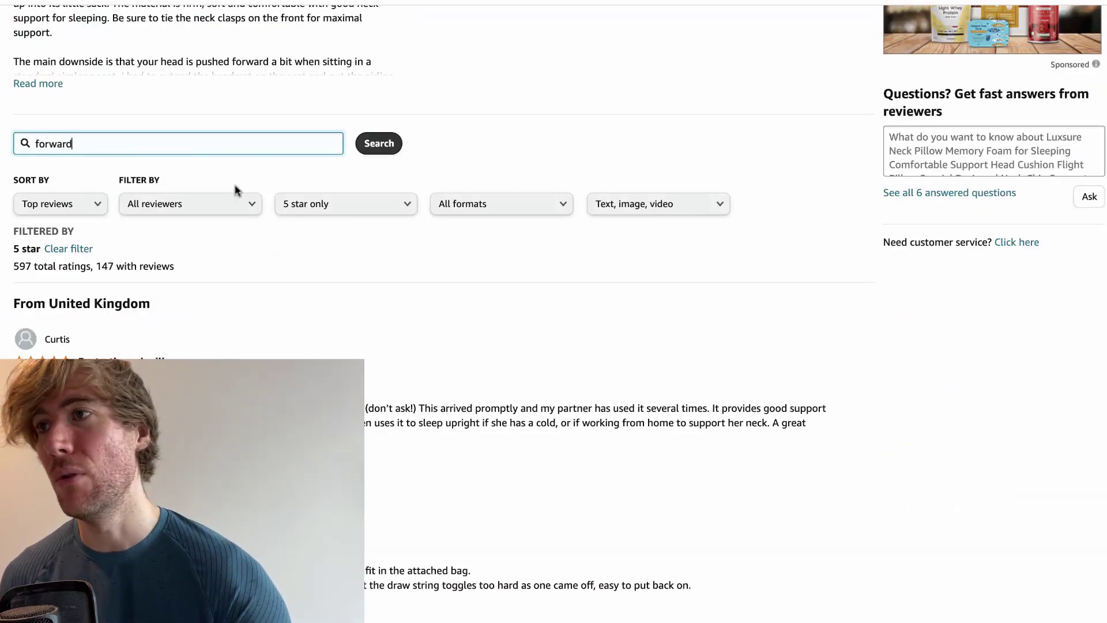
{"action": "scroll", "coordinate": [236, 191], "scroll_direction": "up", "scroll_amount": 9}
{"action": "scroll", "coordinate": [346, 206], "scroll_direction": "down", "scroll_amount": 6}
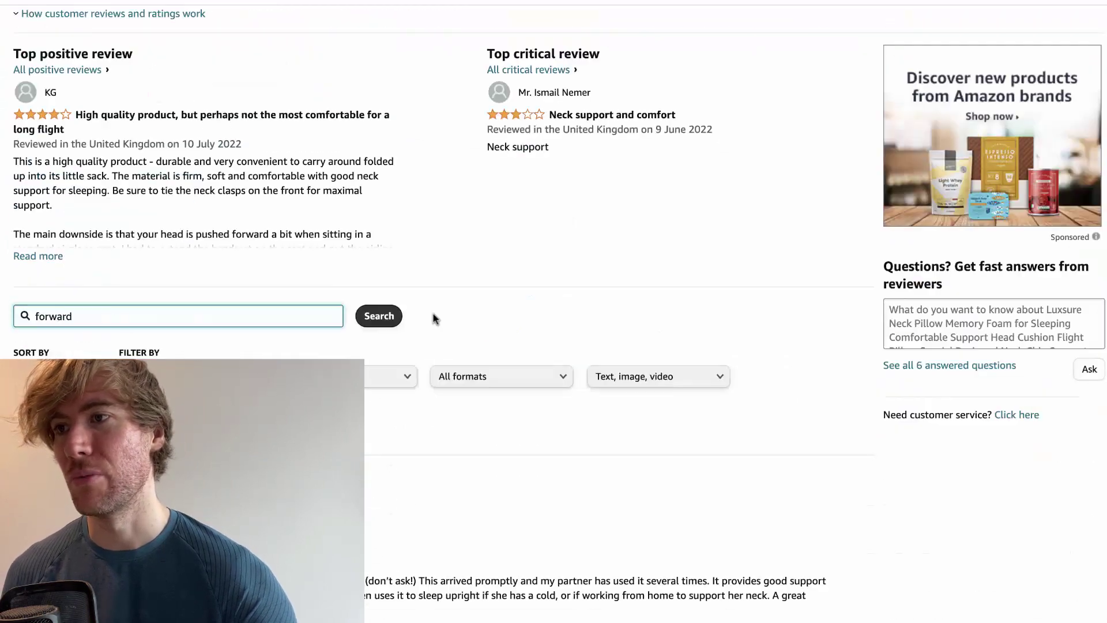
{"action": "left_click", "coordinate": [379, 316]}
Widen the "forward" review search to all stars and read the matching passage in the first four-star review
{"action": "left_click", "coordinate": [366, 77]}
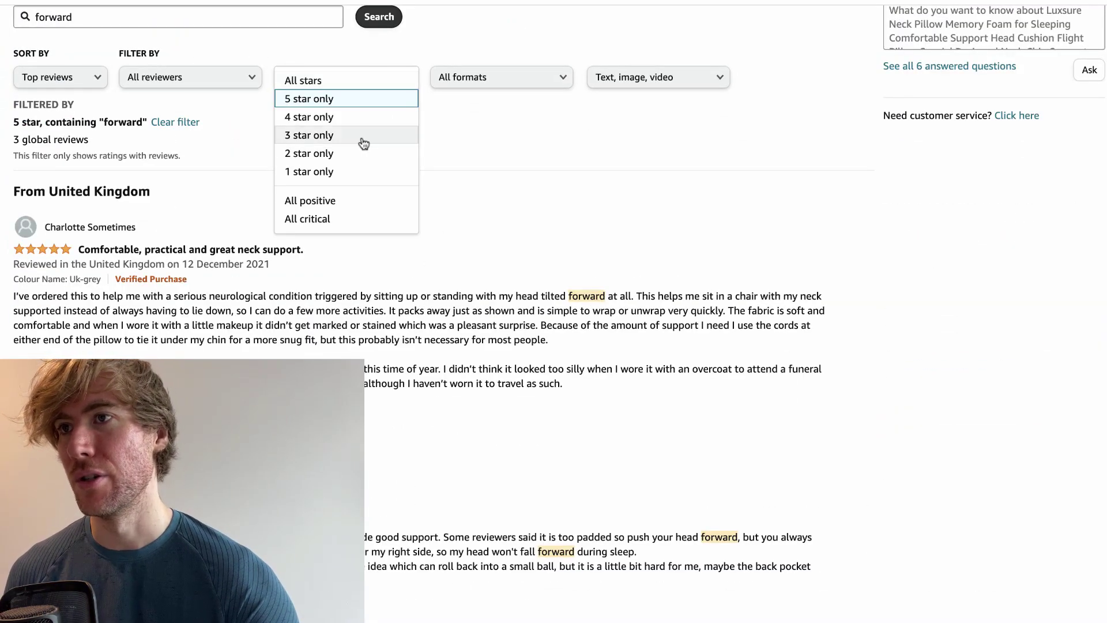
{"action": "left_click", "coordinate": [367, 82]}
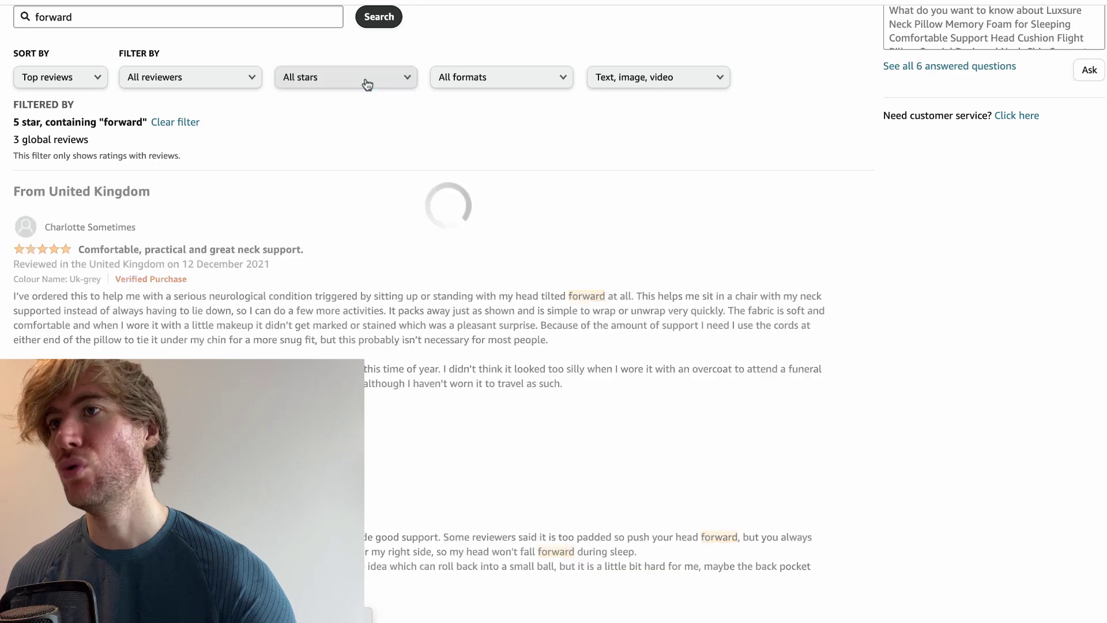
{"action": "scroll", "coordinate": [2, 200], "scroll_direction": "down", "scroll_amount": 2}
{"action": "scroll", "coordinate": [2, 200], "scroll_direction": "down", "scroll_amount": 3}
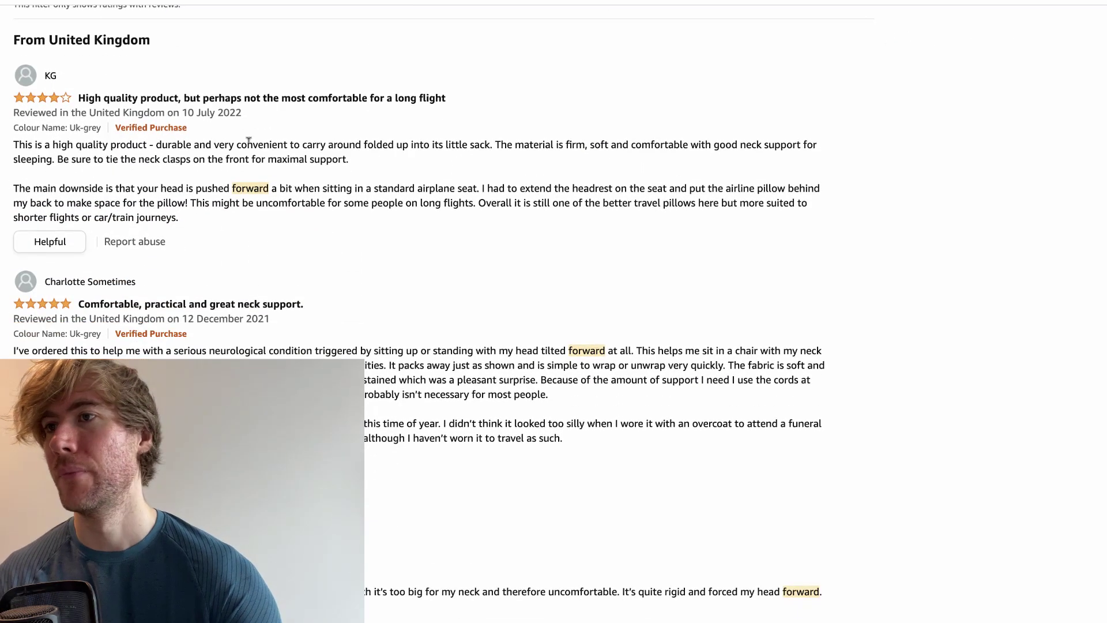
{"action": "scroll", "coordinate": [248, 141], "scroll_direction": "down", "scroll_amount": 2}
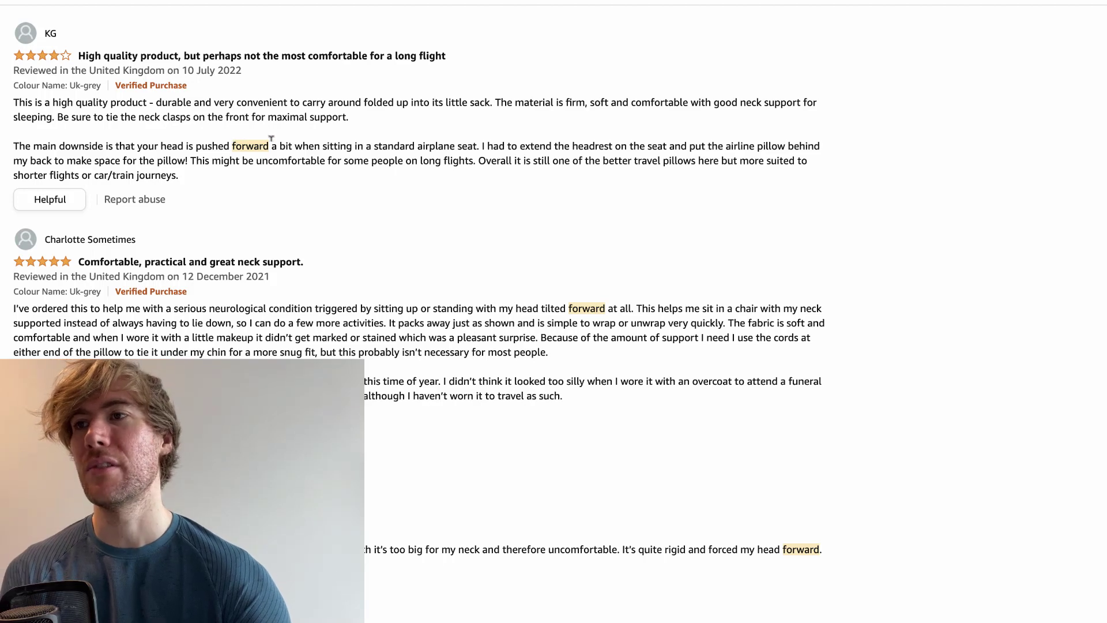
{"action": "left_click_drag", "start_coordinate": [191, 141], "coordinate": [270, 145]}
{"action": "scroll", "coordinate": [372, 224], "scroll_direction": "down", "scroll_amount": 3}
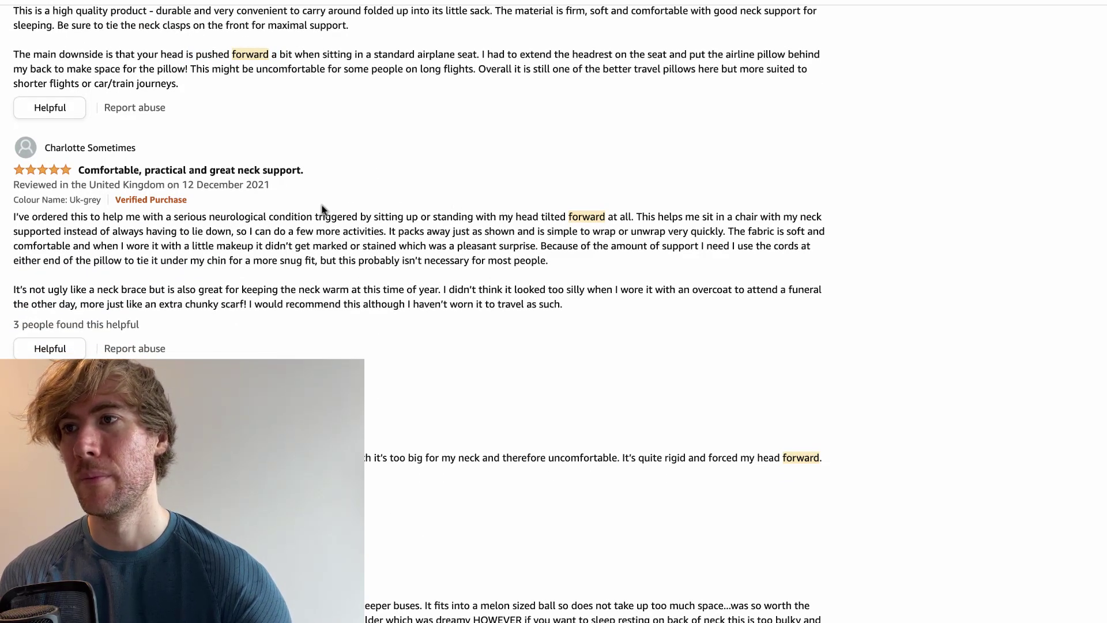
Read the review titled "Comfortable, practical and great neck support", highlighting its passages about the head tilting forward and doing more activities
{"action": "left_click_drag", "start_coordinate": [215, 216], "coordinate": [625, 217]}
{"action": "left_click", "coordinate": [584, 214]}
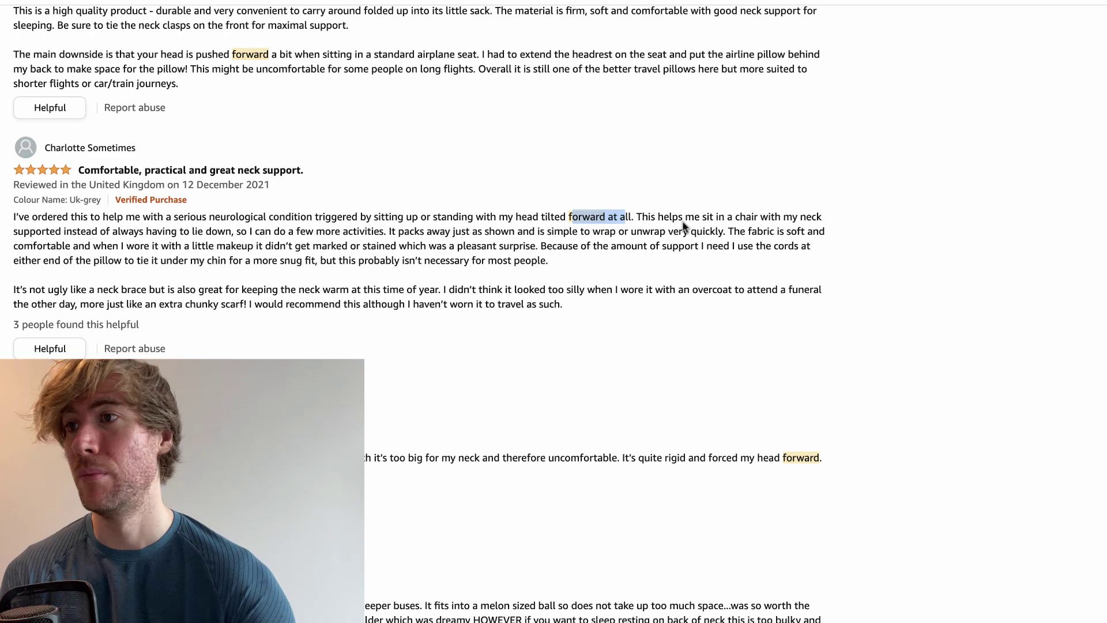
{"action": "scroll", "coordinate": [684, 227], "scroll_direction": "down", "scroll_amount": 1}
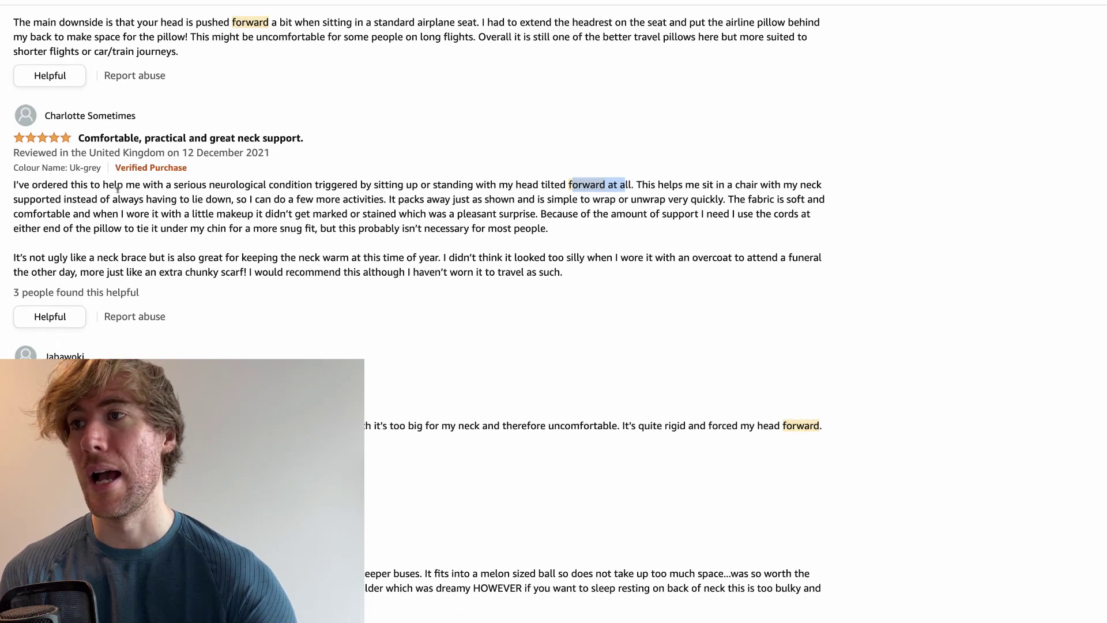
{"action": "left_click", "coordinate": [137, 190]}
{"action": "left_click_drag", "start_coordinate": [117, 199], "coordinate": [360, 196]}
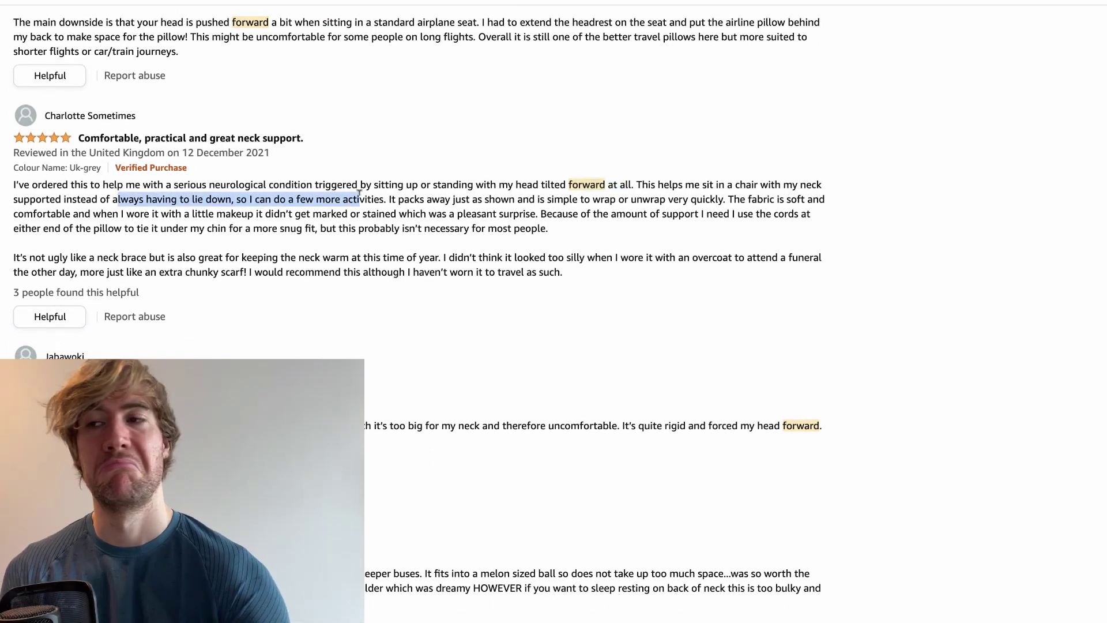
{"action": "left_click", "coordinate": [340, 197]}
{"action": "left_click_drag", "start_coordinate": [282, 199], "coordinate": [447, 198]}
{"action": "left_click", "coordinate": [447, 198]}
{"action": "scroll", "coordinate": [450, 199], "scroll_direction": "down", "scroll_amount": 1}
{"action": "left_click_drag", "start_coordinate": [568, 156], "coordinate": [632, 155]}
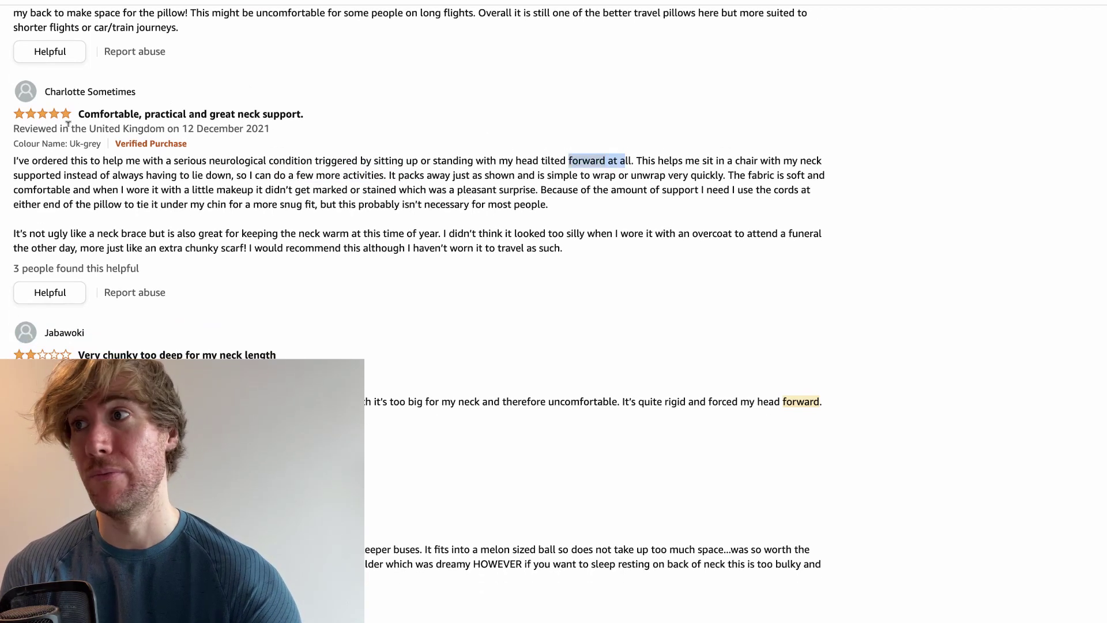
Read the "Very chunky too deep for my neck length" and "bulky back" reviews, highlighting the passages about the head or neck being forced forward
{"action": "scroll", "coordinate": [263, 173], "scroll_direction": "down", "scroll_amount": 1}
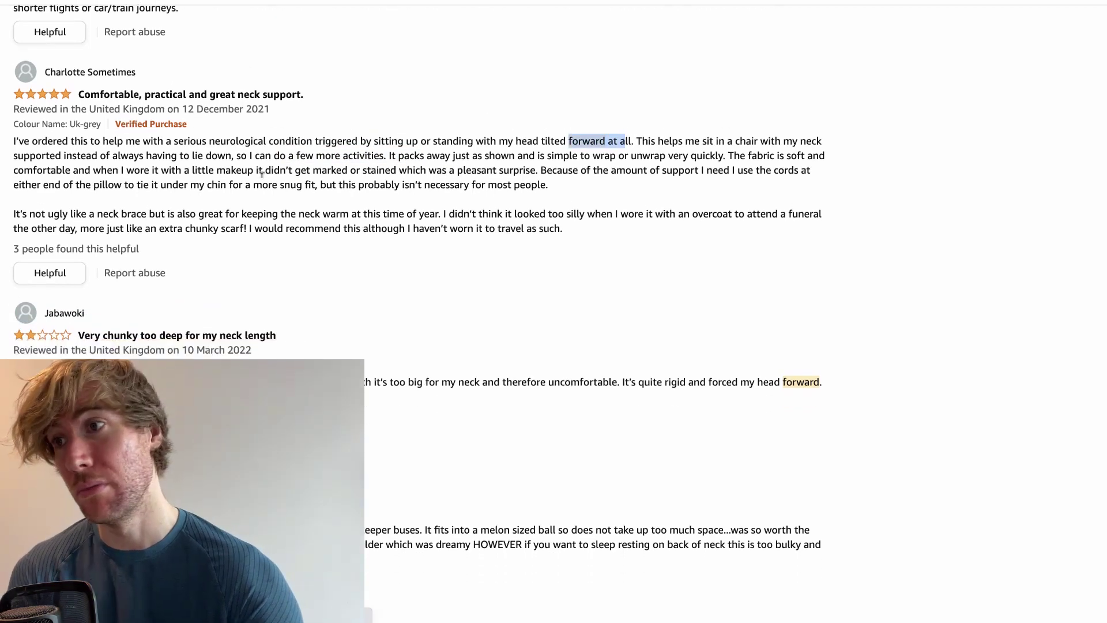
{"action": "scroll", "coordinate": [262, 173], "scroll_direction": "down", "scroll_amount": 3}
{"action": "left_click_drag", "start_coordinate": [718, 264], "coordinate": [834, 264]}
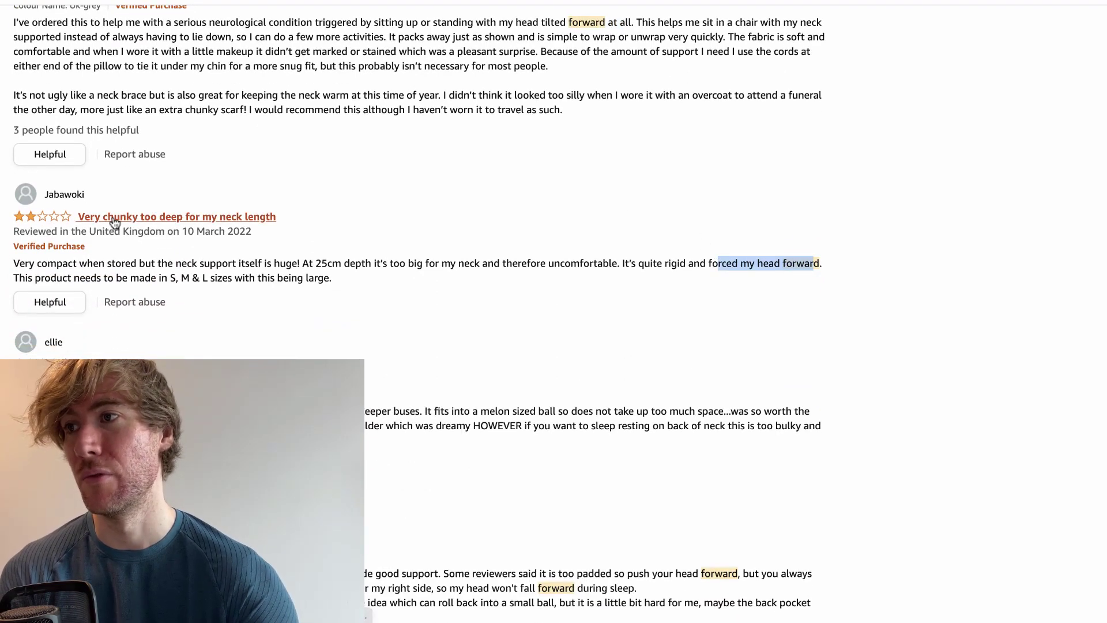
{"action": "scroll", "coordinate": [292, 246], "scroll_direction": "down", "scroll_amount": 2}
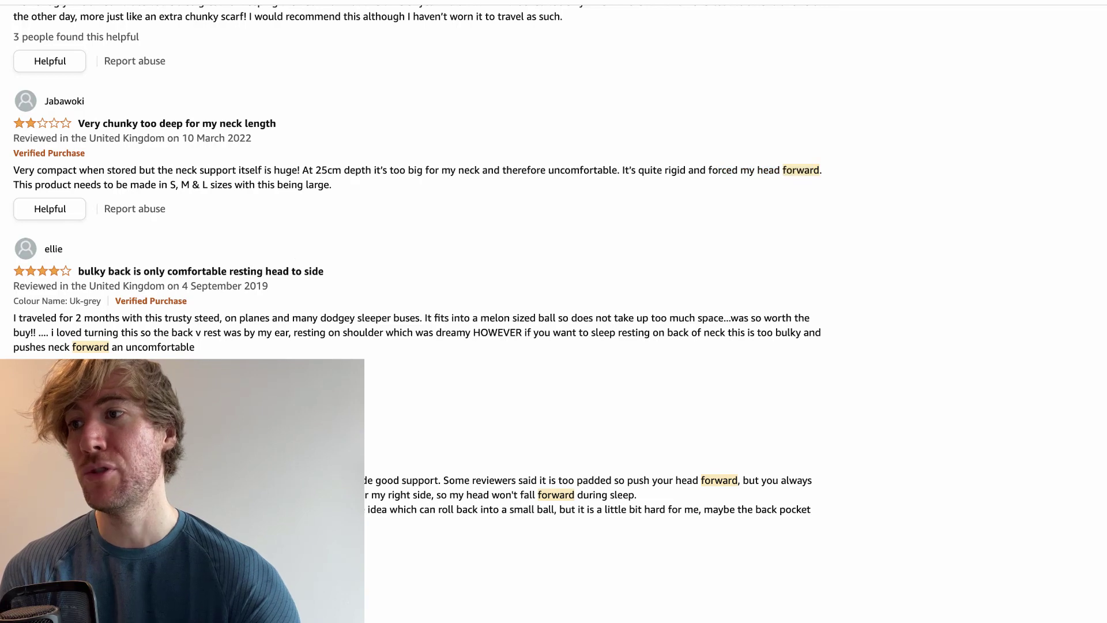
{"action": "left_click_drag", "start_coordinate": [52, 344], "coordinate": [190, 347]}
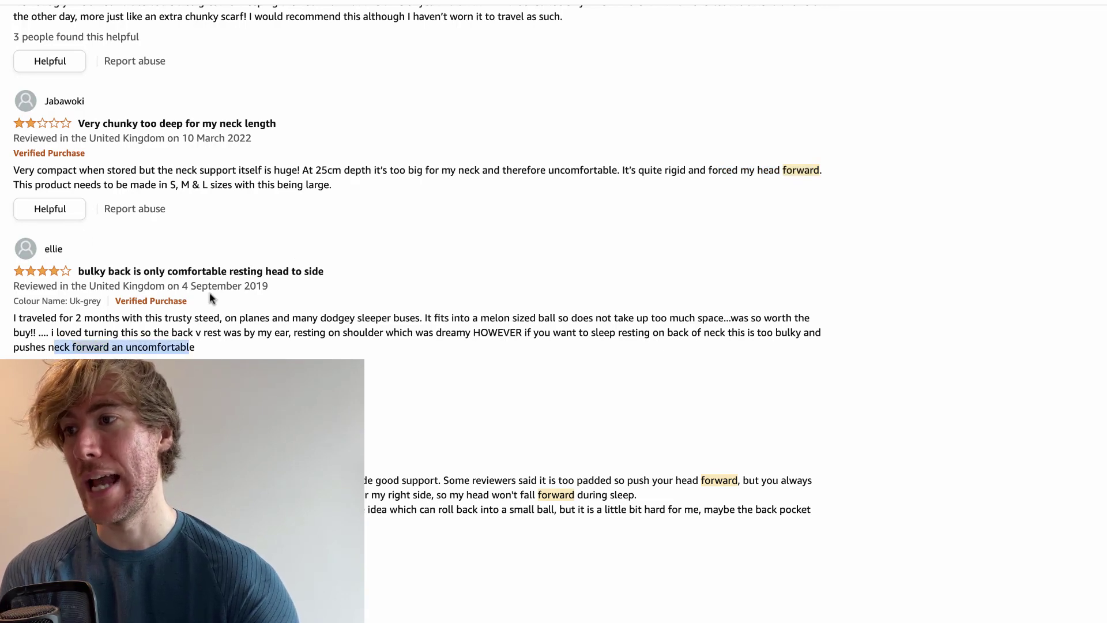
{"action": "scroll", "coordinate": [209, 292], "scroll_direction": "down", "scroll_amount": 2}
{"action": "scroll", "coordinate": [421, 351], "scroll_direction": "down", "scroll_amount": 1}
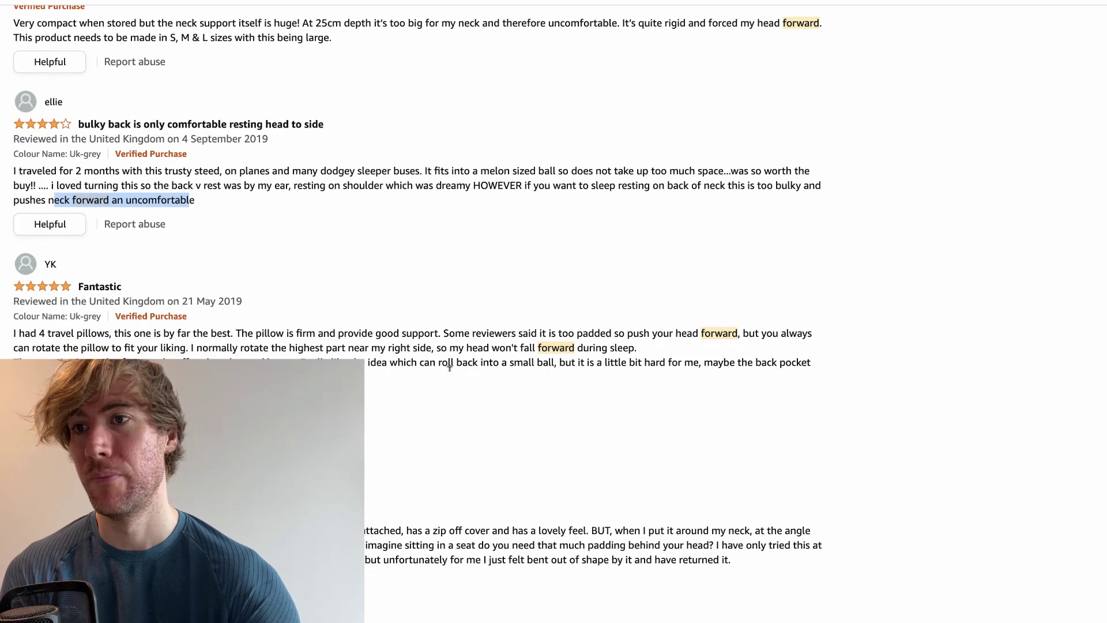
Read the five-star review titled "Fantastic" and highlight its passage about the head not falling forward during sleep
{"action": "left_click", "coordinate": [463, 330]}
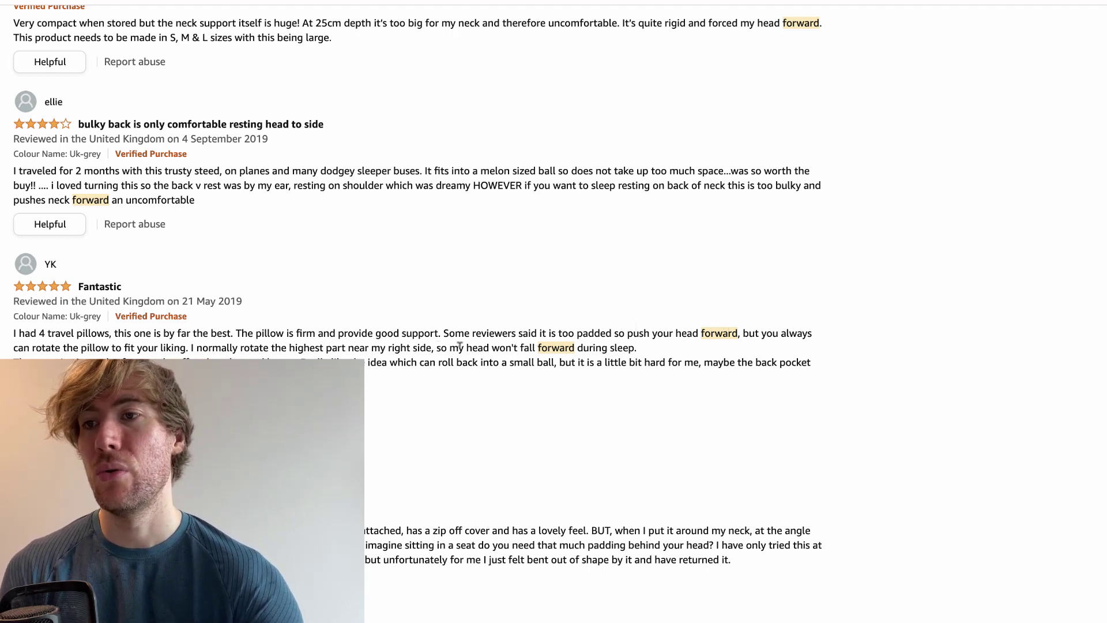
{"action": "left_click_drag", "start_coordinate": [442, 344], "coordinate": [680, 353]}
{"action": "scroll", "coordinate": [631, 341], "scroll_direction": "down", "scroll_amount": 3}
{"action": "scroll", "coordinate": [631, 345], "scroll_direction": "down", "scroll_amount": 3}
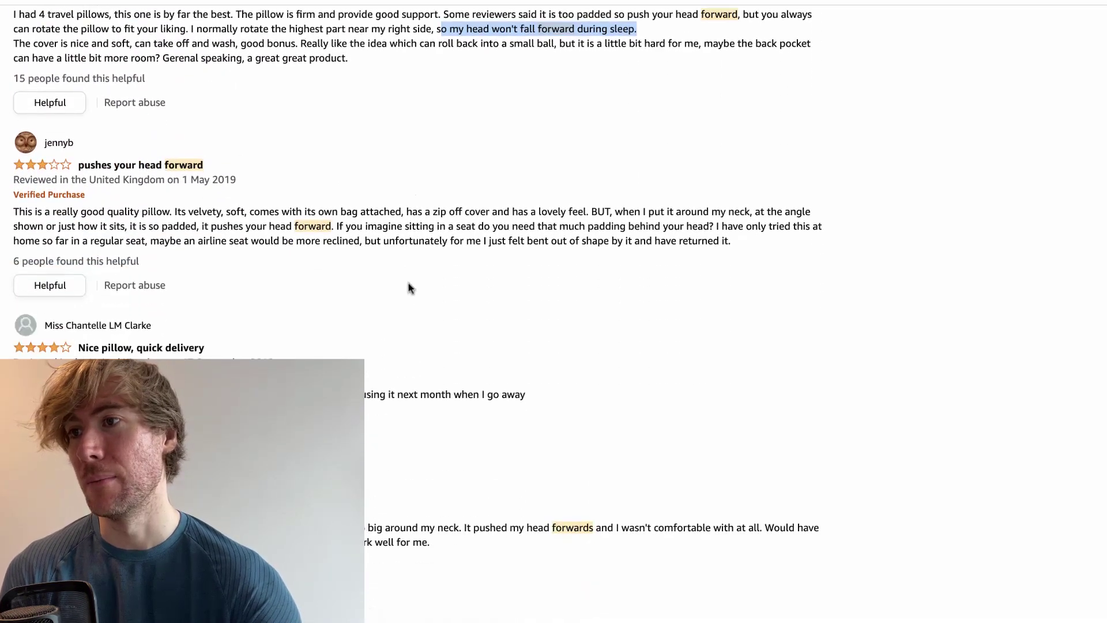
Read on to the one-star review "To bulky for me" and highlight its complaint about the head being pushed forwards
{"action": "scroll", "coordinate": [409, 287], "scroll_direction": "down", "scroll_amount": 3}
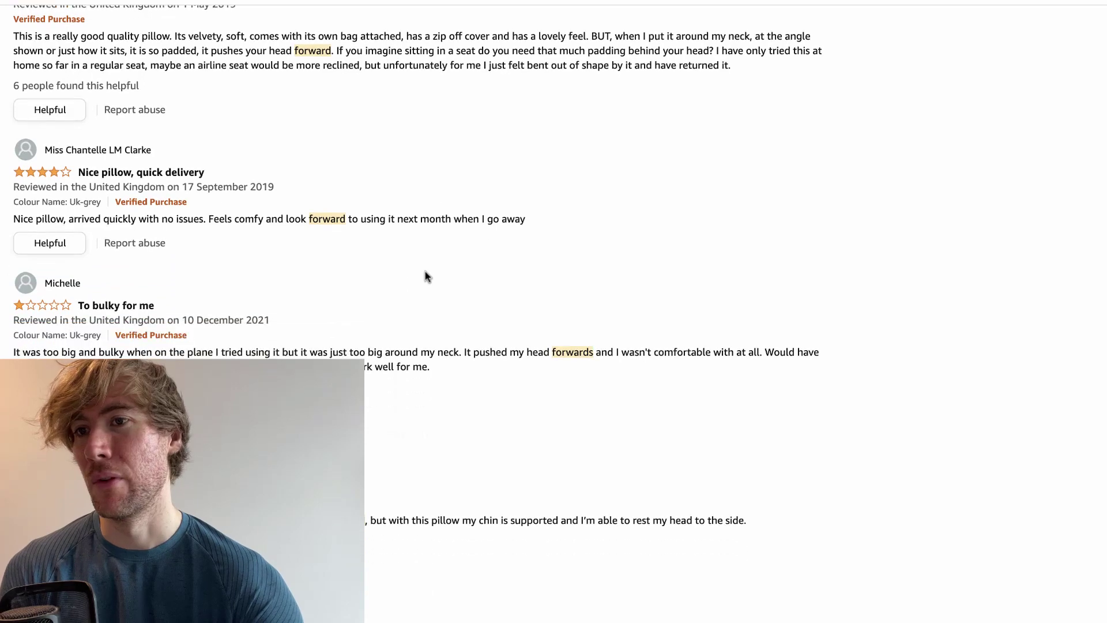
{"action": "left_click_drag", "start_coordinate": [474, 331], "coordinate": [574, 331]}
{"action": "scroll", "coordinate": [328, 312], "scroll_direction": "down", "scroll_amount": 1}
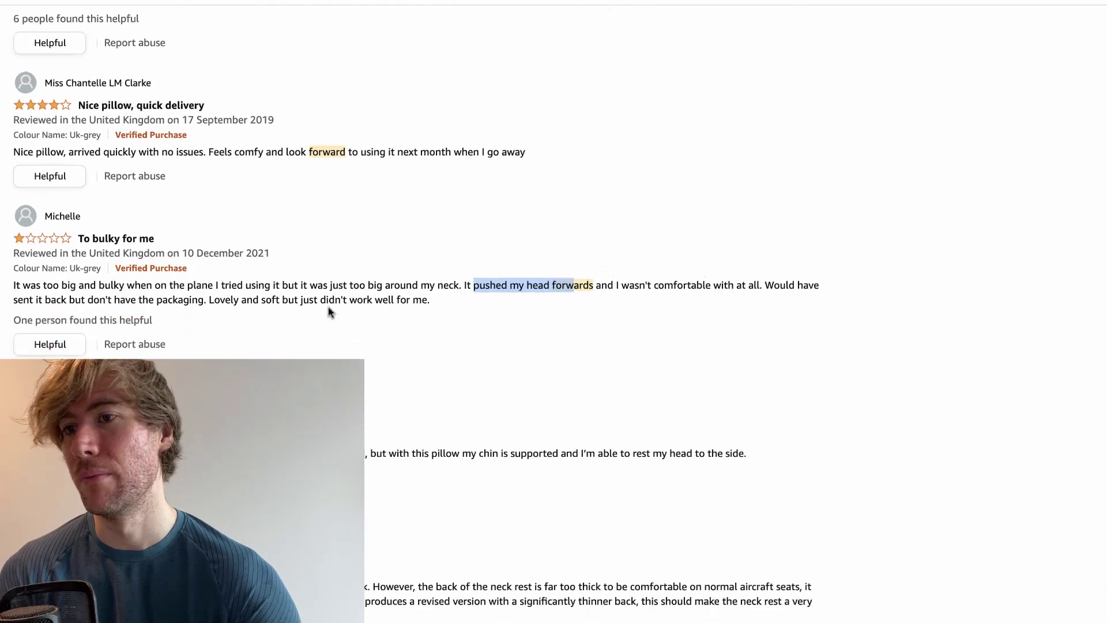
{"action": "scroll", "coordinate": [327, 306], "scroll_direction": "down", "scroll_amount": 1}
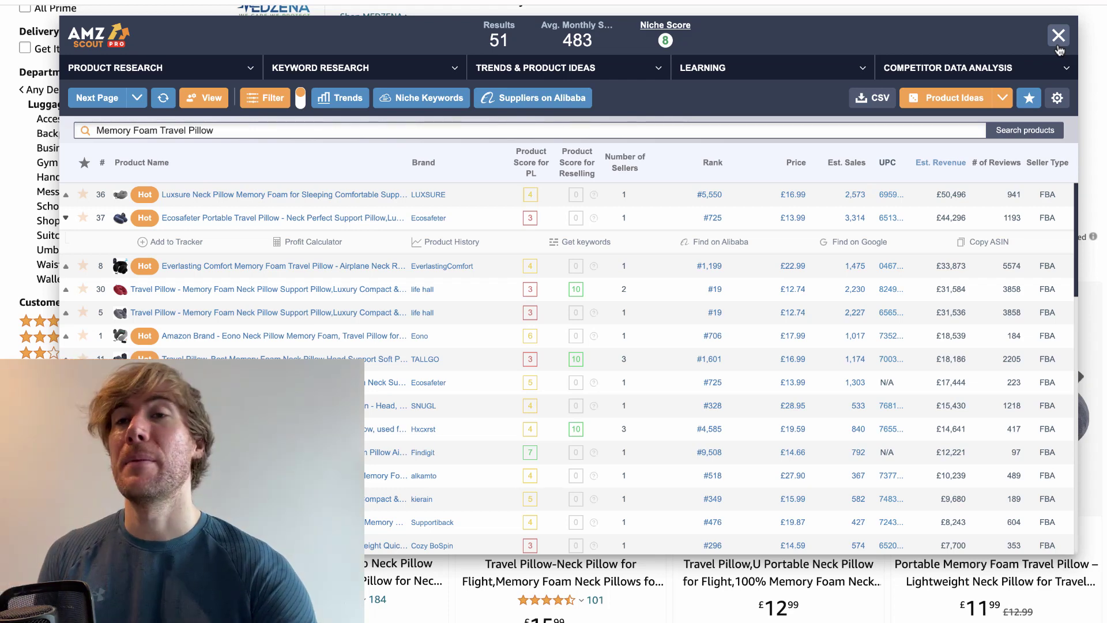
Close the AMZScout results, switch to the Google Sheets file "20 crappy products" and point out its title
{"action": "left_click", "coordinate": [1059, 36]}
{"action": "key", "text": "ctrl+Left"}
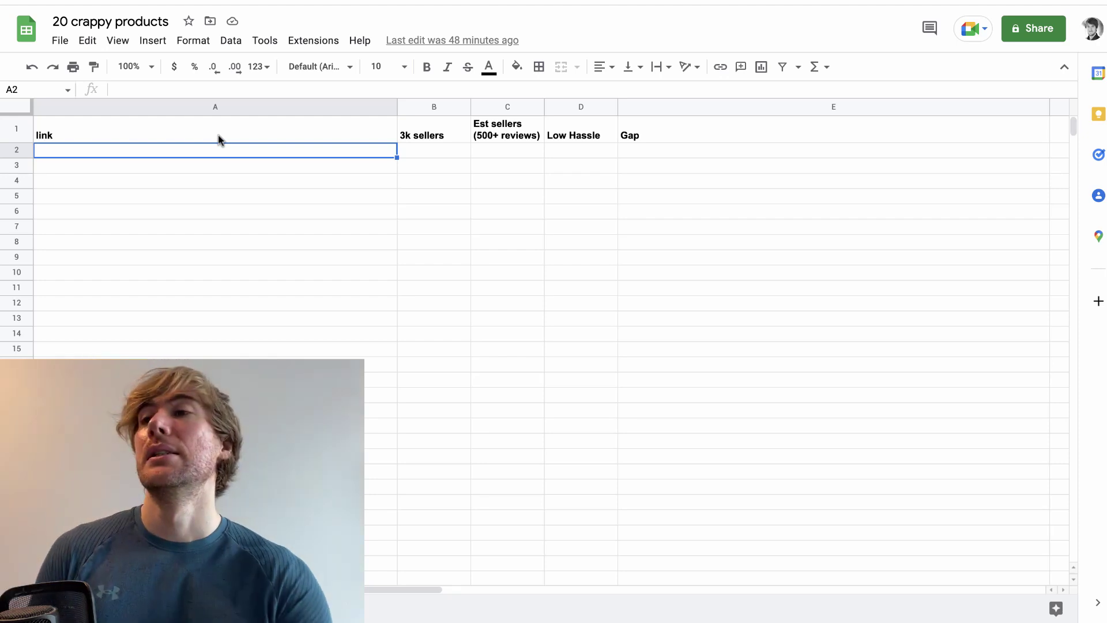
{"action": "left_click", "coordinate": [71, 17]}
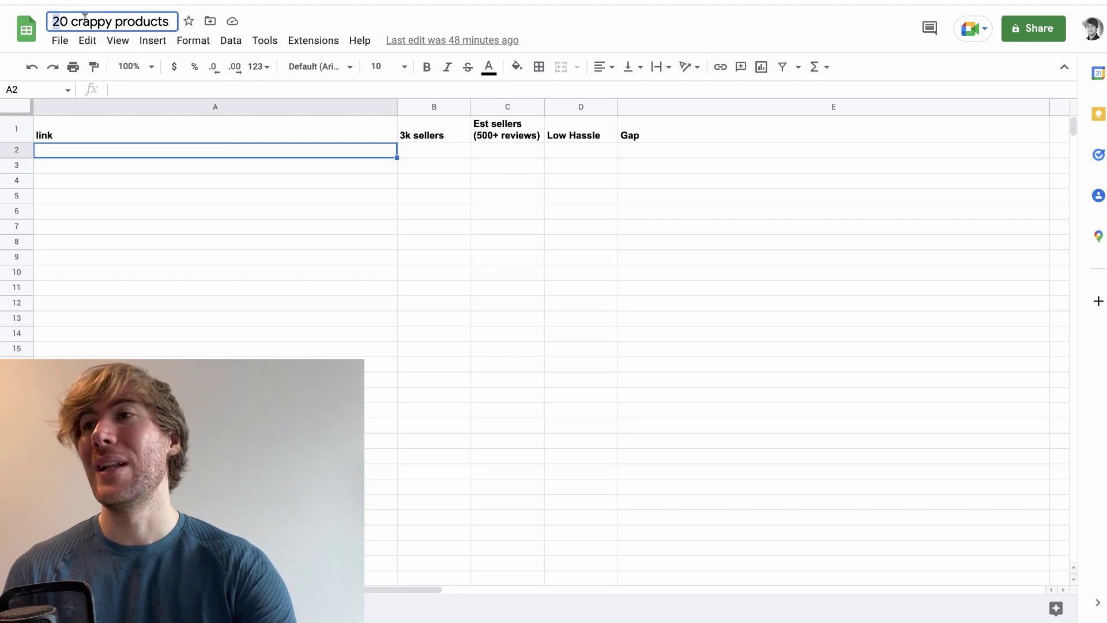
{"action": "left_click_drag", "start_coordinate": [71, 17], "coordinate": [169, 18]}
{"action": "left_click", "coordinate": [223, 159]}
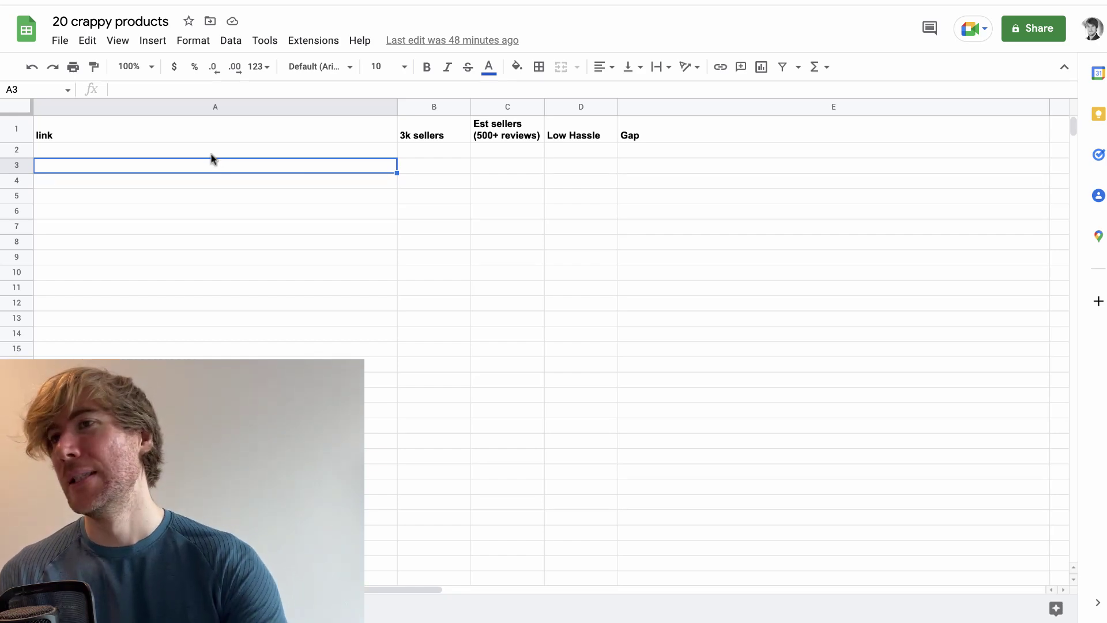
Walk through the row 2 cells under the link, 3k sellers, Est sellers, Low Hassle and Gap headings
{"action": "left_click", "coordinate": [208, 153]}
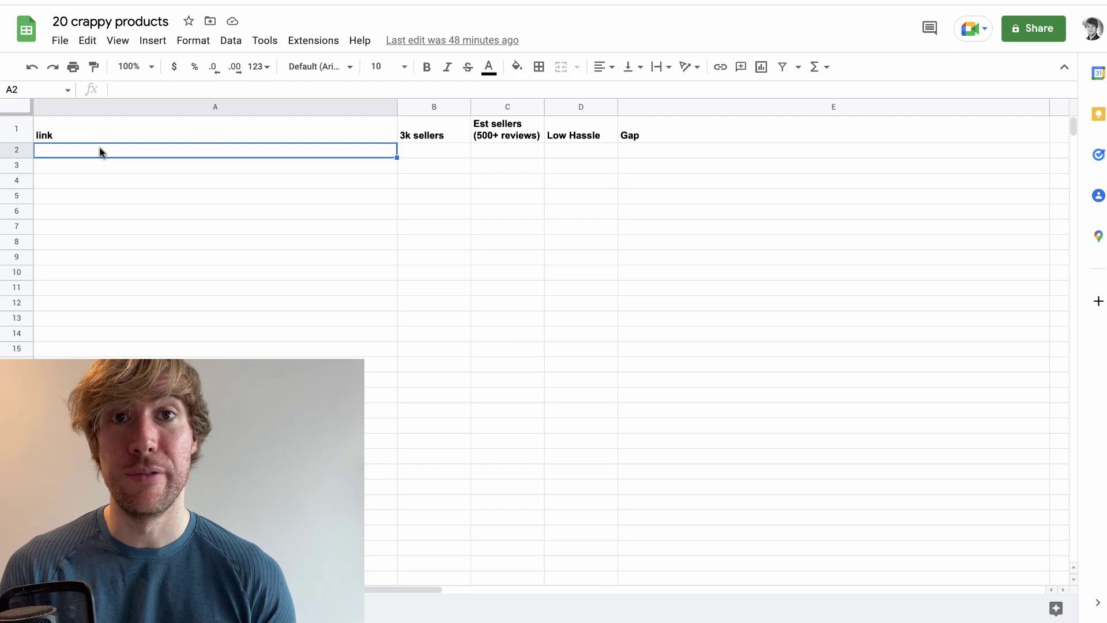
{"action": "left_click", "coordinate": [421, 151]}
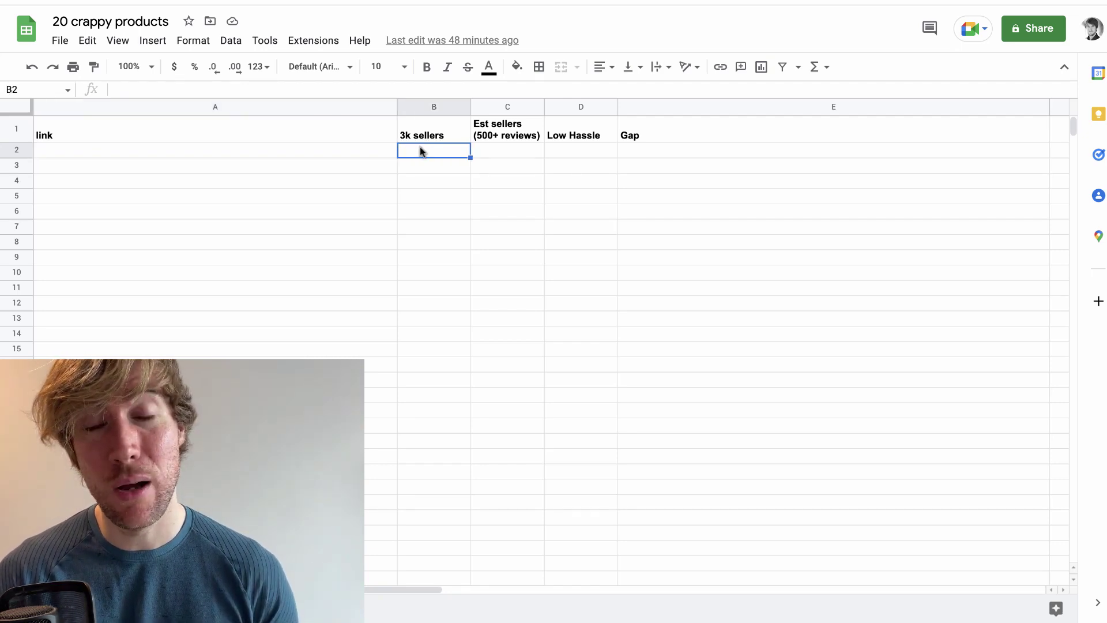
{"action": "left_click", "coordinate": [497, 154]}
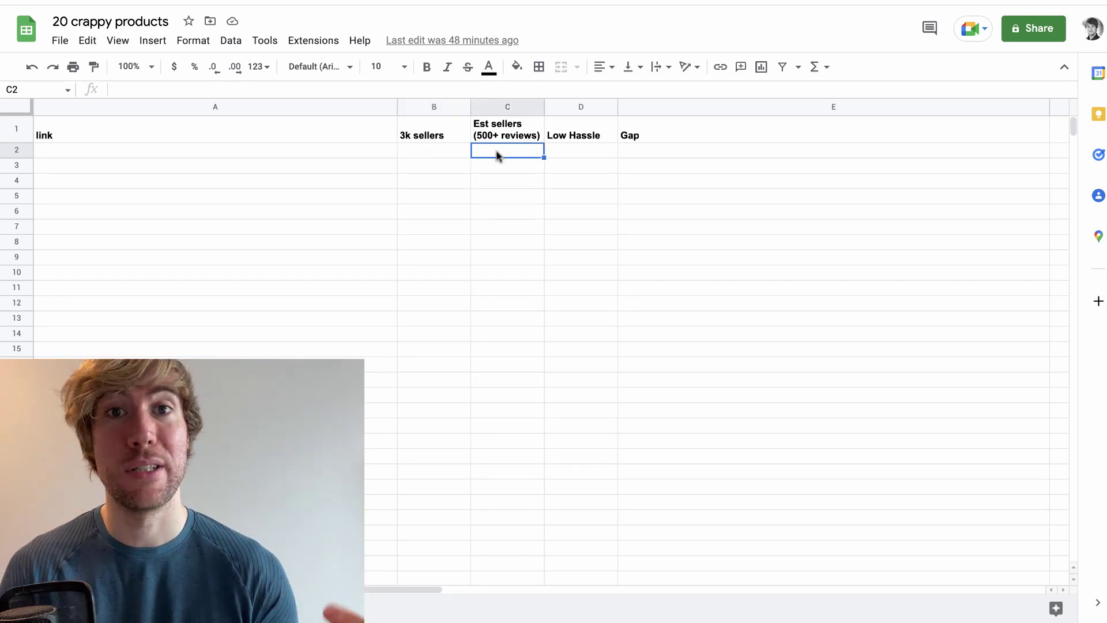
{"action": "left_click", "coordinate": [556, 150]}
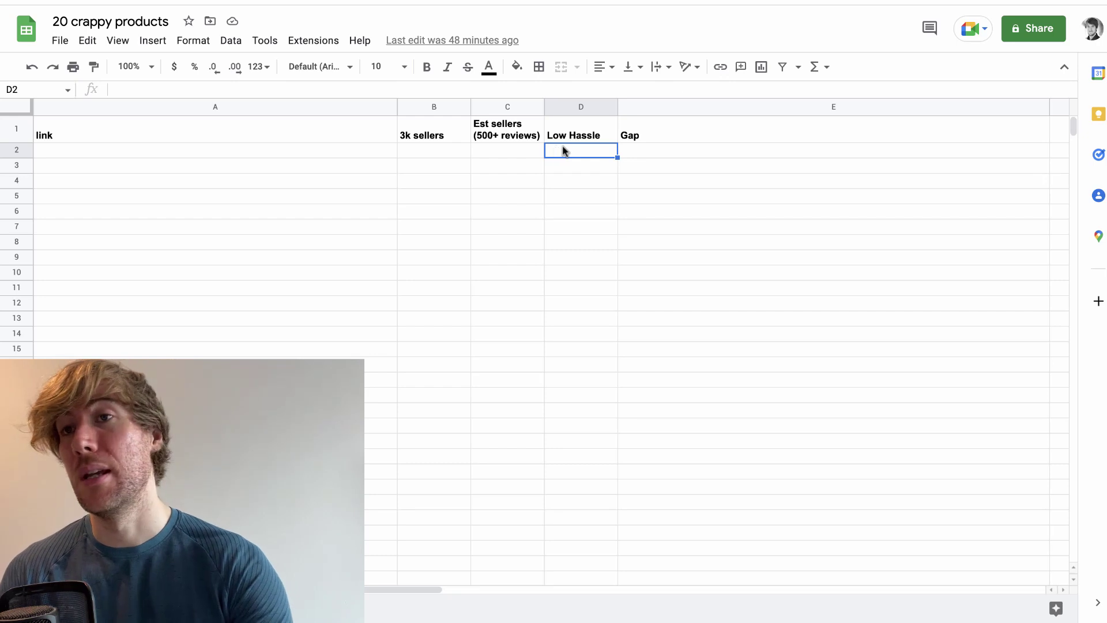
{"action": "left_click", "coordinate": [660, 151]}
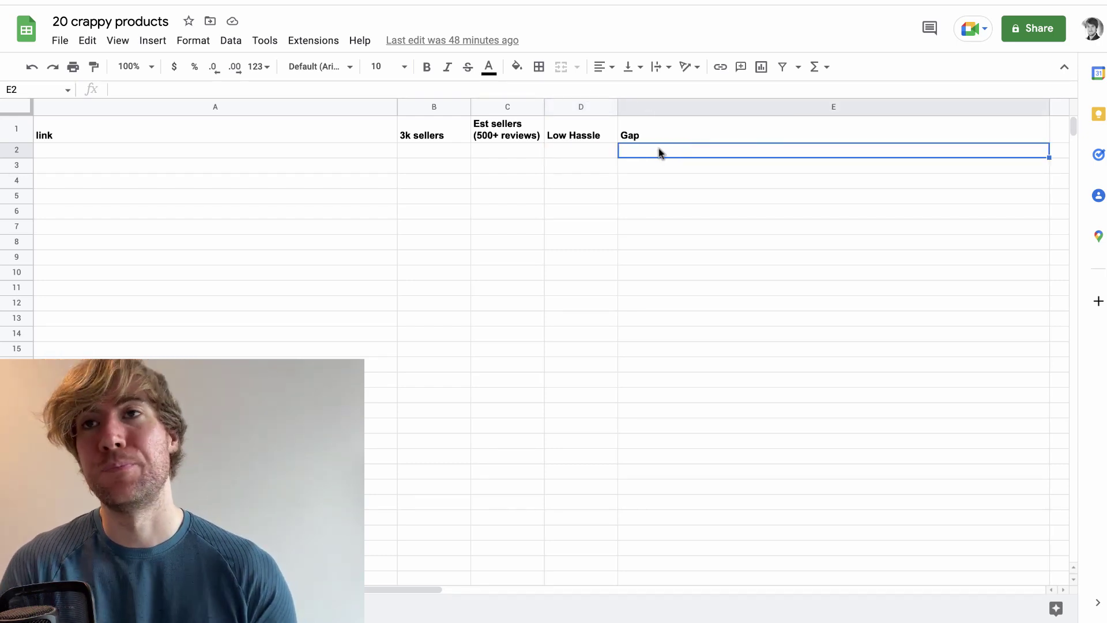
{"action": "left_click", "coordinate": [189, 153]}
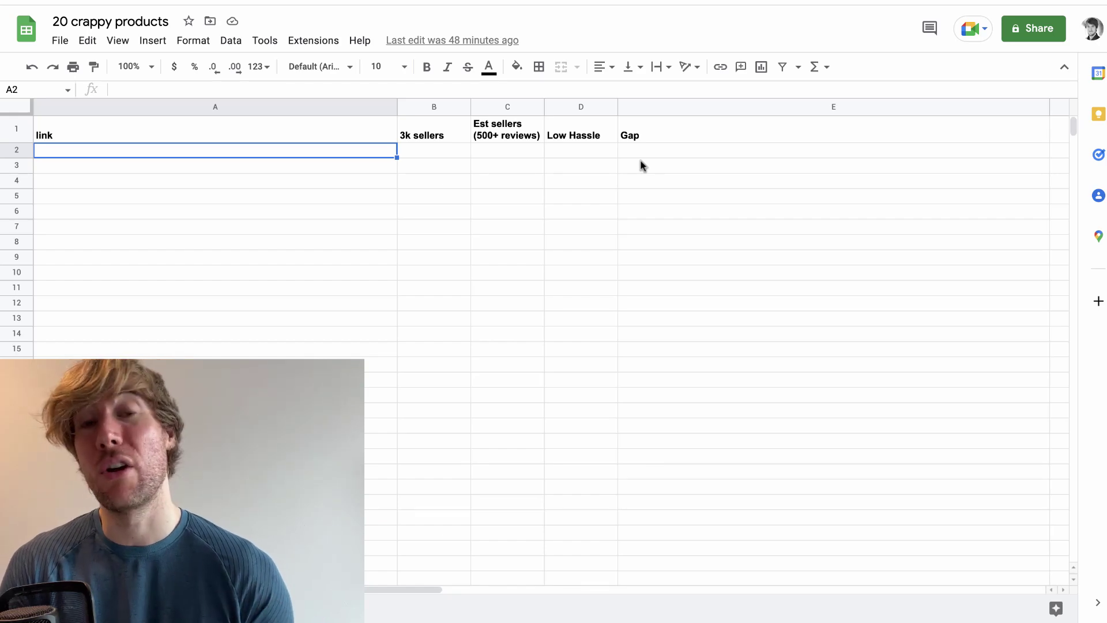
{"action": "left_click", "coordinate": [428, 148]}
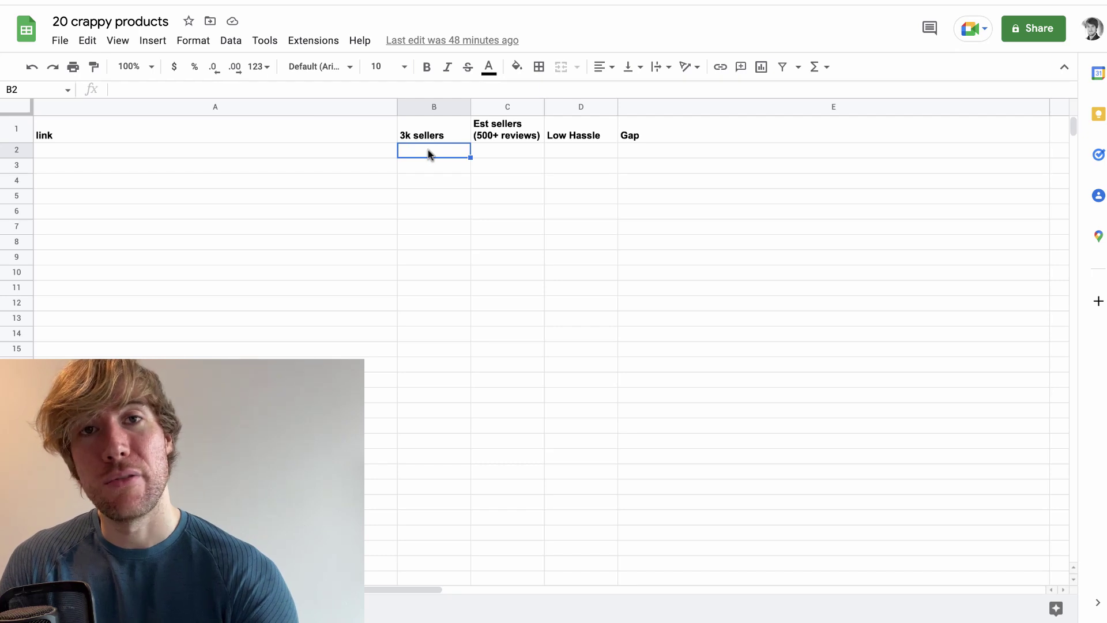
{"action": "left_click", "coordinate": [484, 153]}
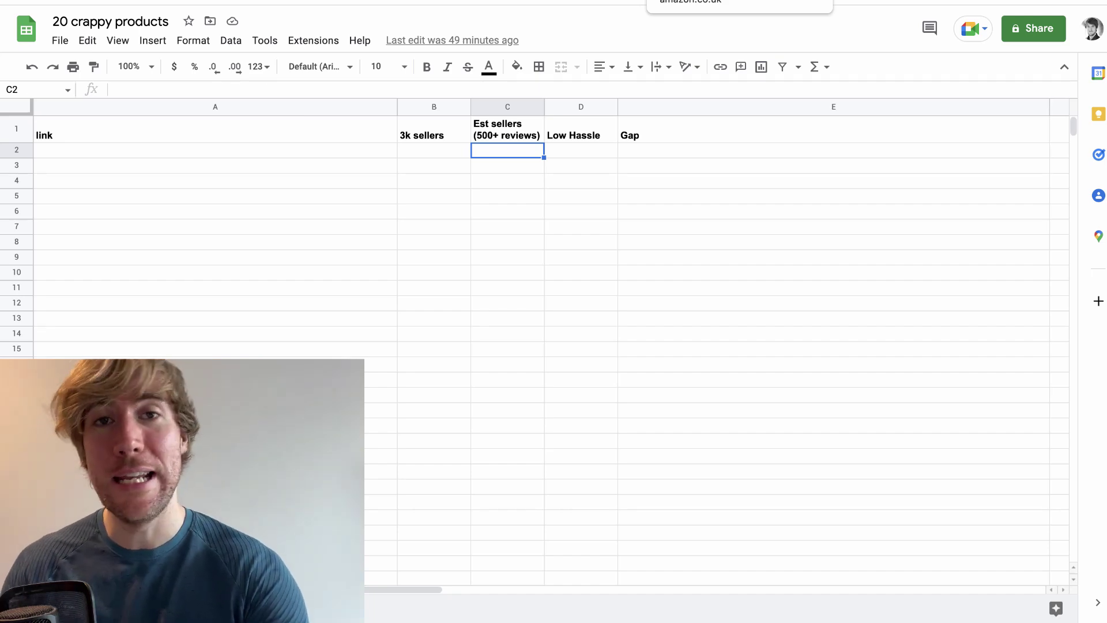
Copy the link of Amazon's Memory Foam Travel Pillow search page into cell A2 of the product sheet
{"action": "left_click", "coordinate": [710, 2]}
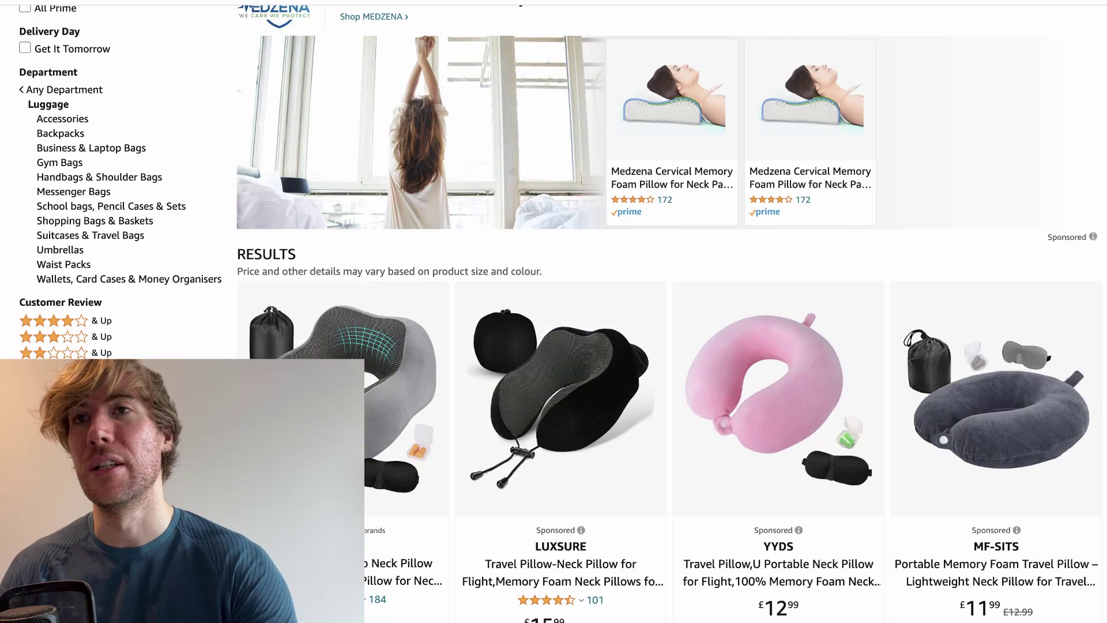
{"action": "scroll", "coordinate": [751, 158], "scroll_direction": "up", "scroll_amount": 3}
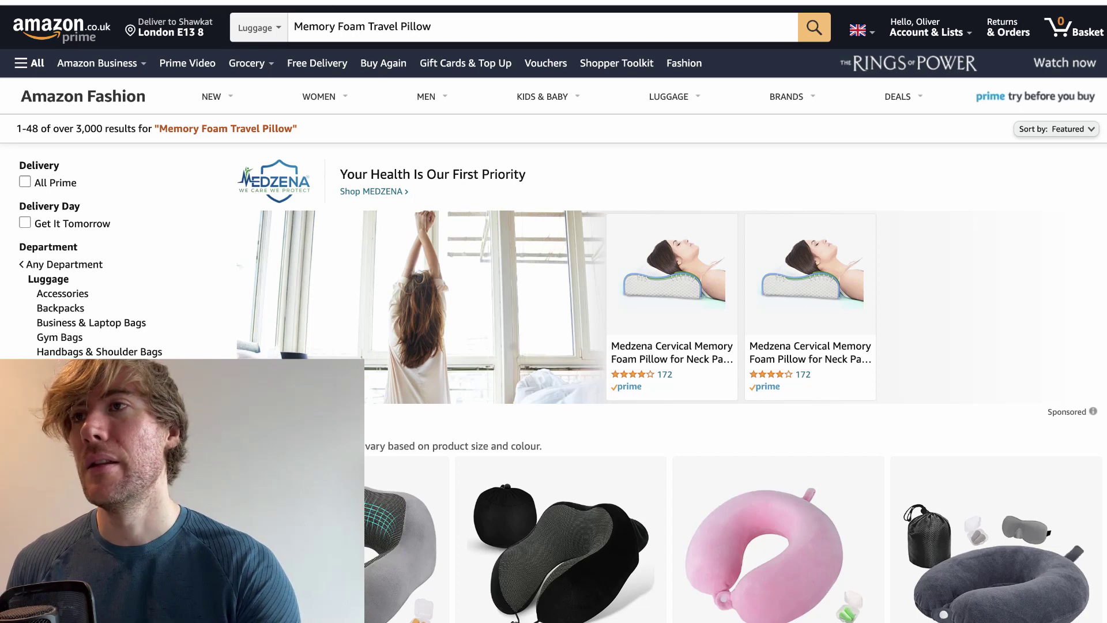
{"action": "key", "text": "ctrl+Tab"}
{"action": "left_click", "coordinate": [176, 153]}
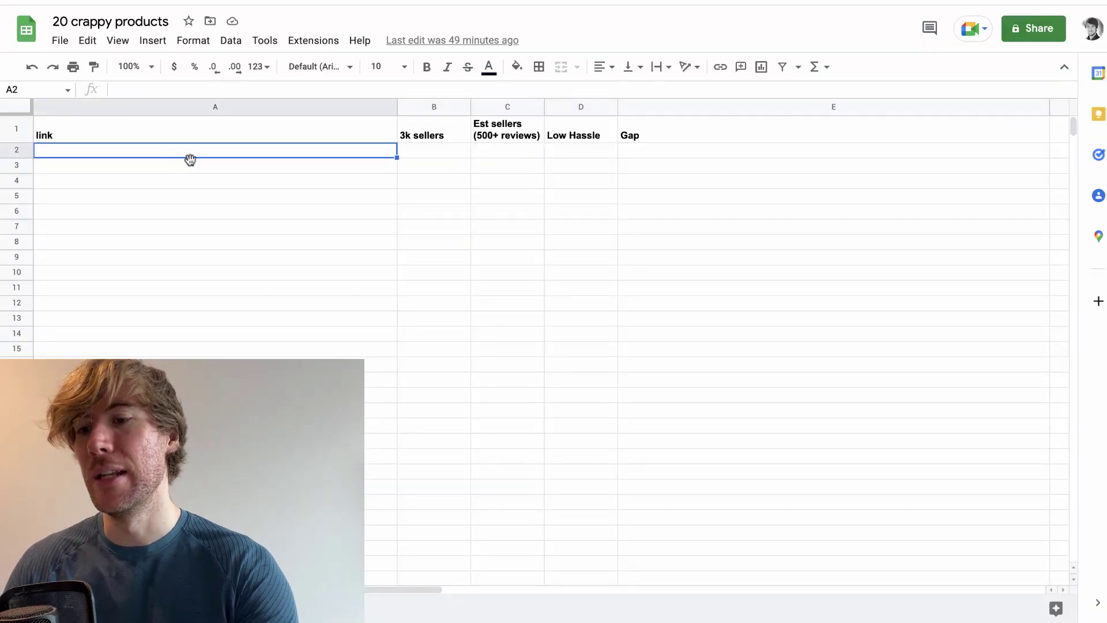
{"action": "key", "text": "ctrl+v"}
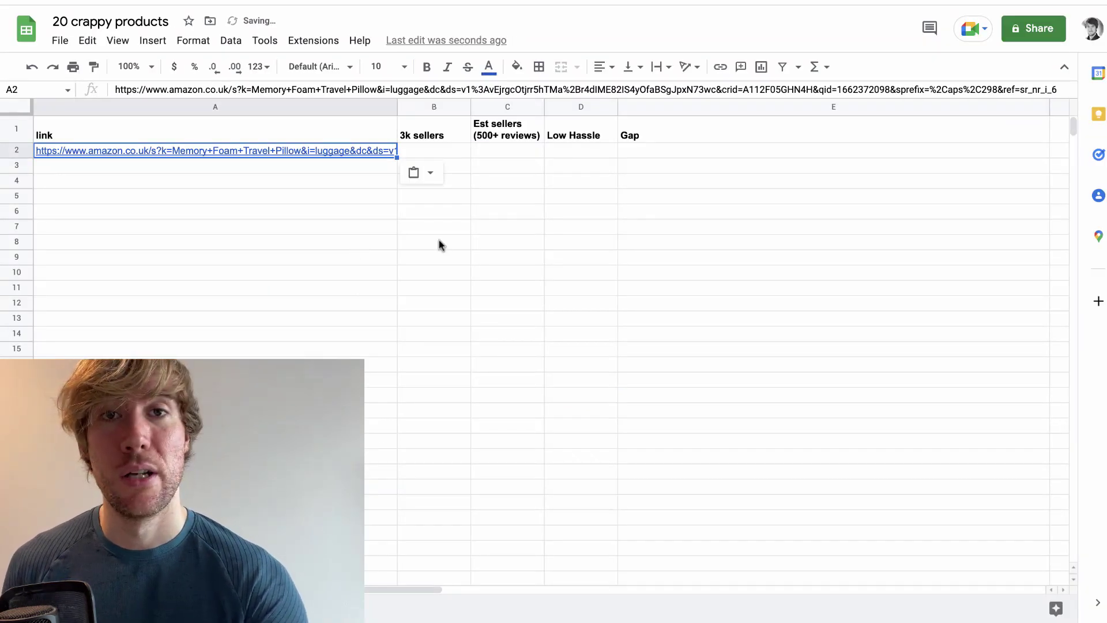
Count the memory foam travel pillows with over £3,000 estimated revenue in AMZScout and enter 27 under 3k sellers in cell B2
{"action": "left_click", "coordinate": [439, 241]}
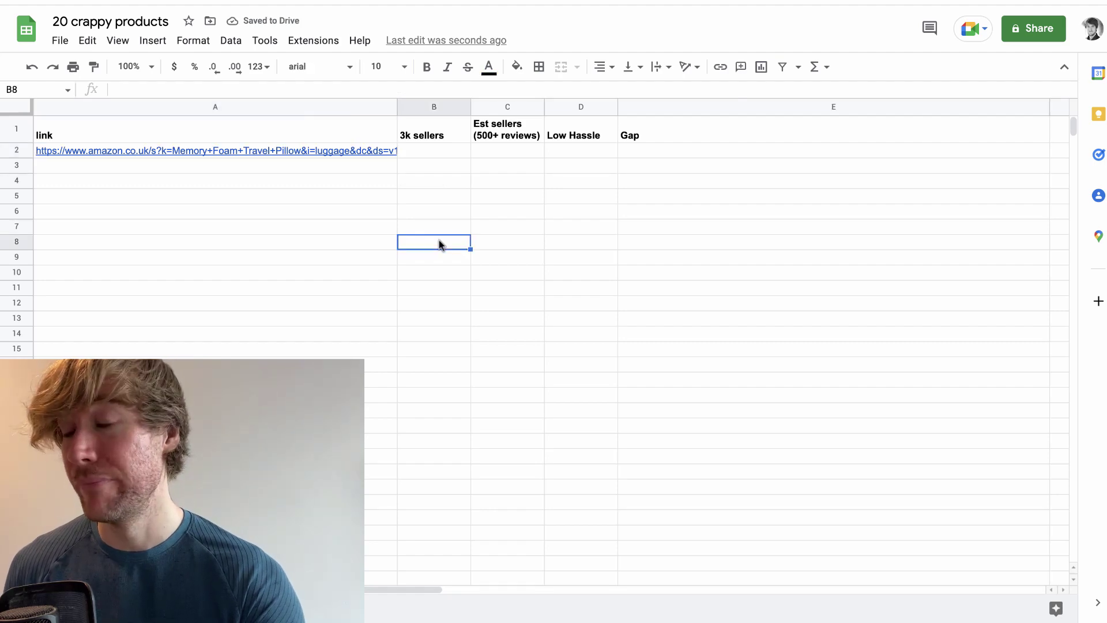
{"action": "left_click", "coordinate": [440, 151]}
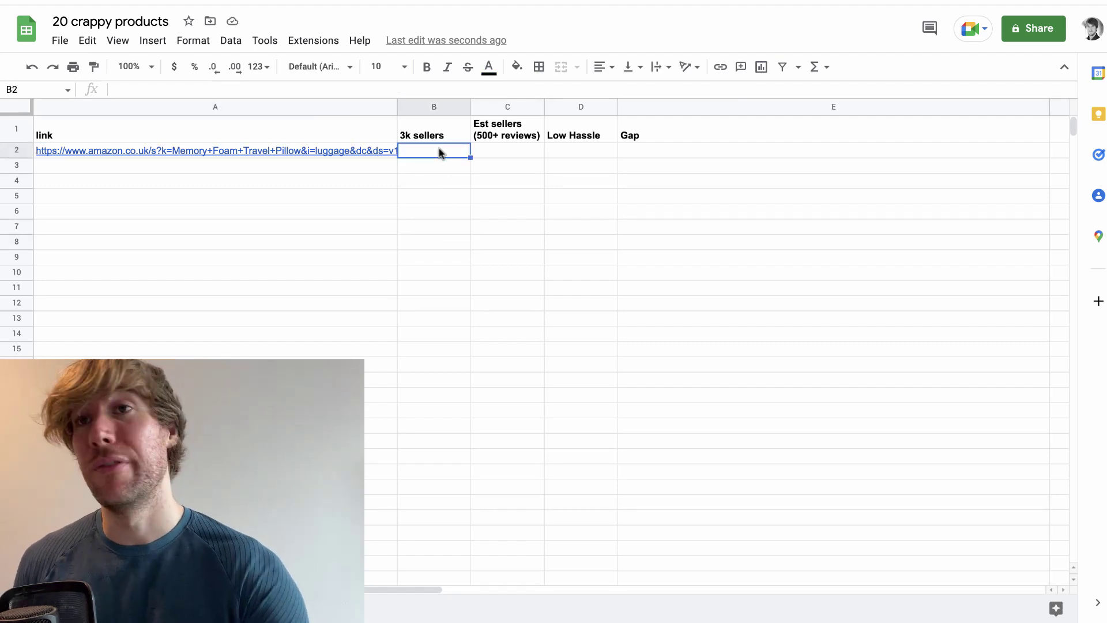
{"action": "key", "text": "ctrl+Tab"}
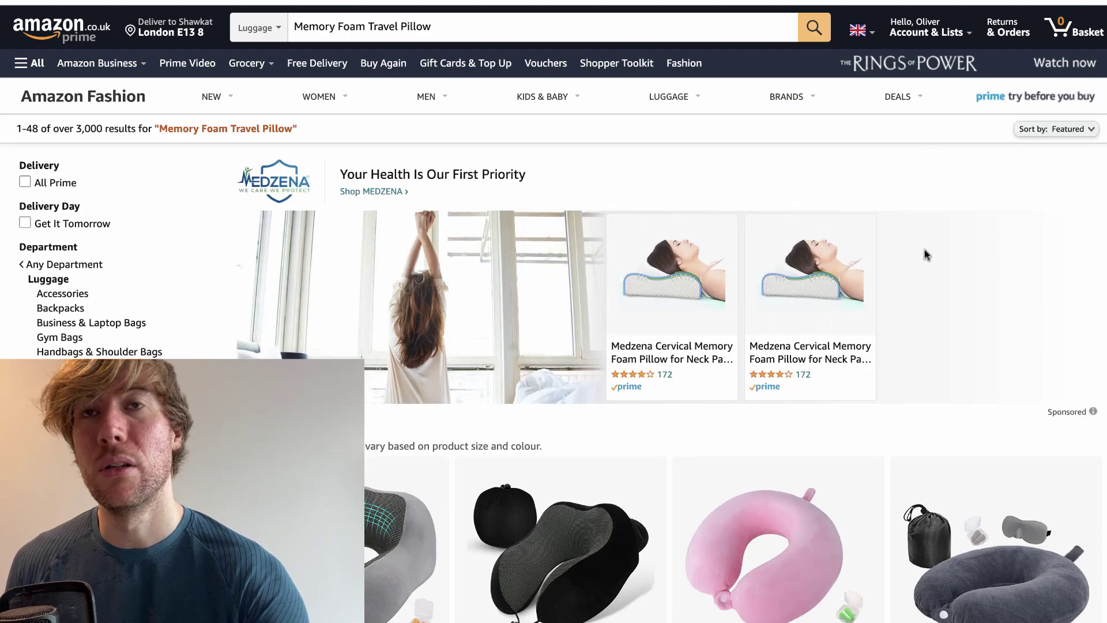
{"action": "left_click", "coordinate": [927, 16]}
{"action": "left_click", "coordinate": [945, 163]}
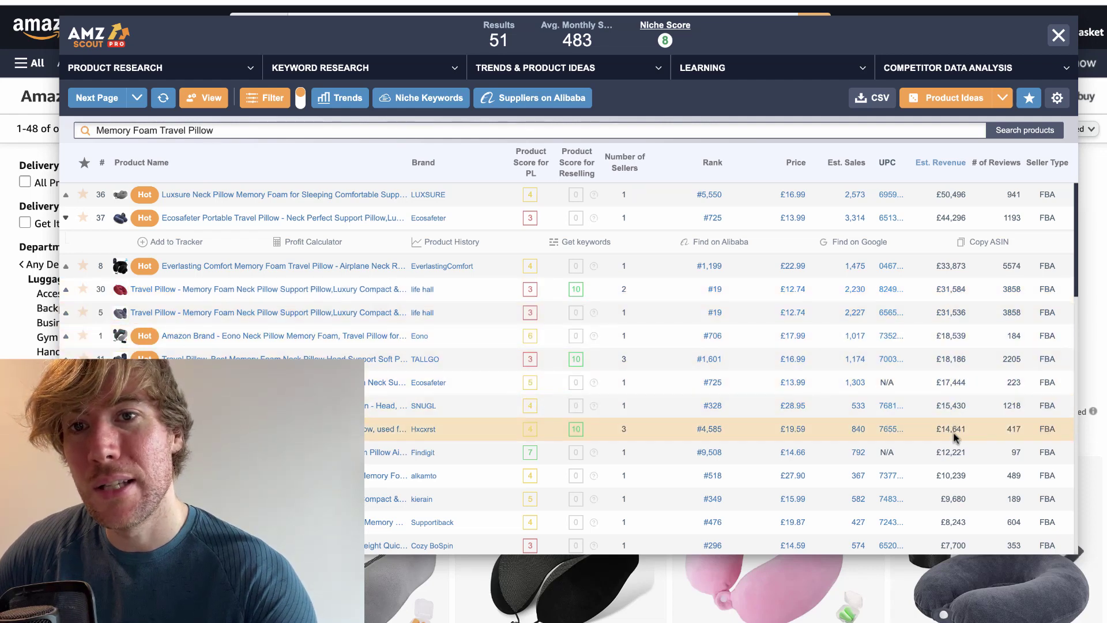
{"action": "scroll", "coordinate": [956, 468], "scroll_direction": "down", "scroll_amount": 3}
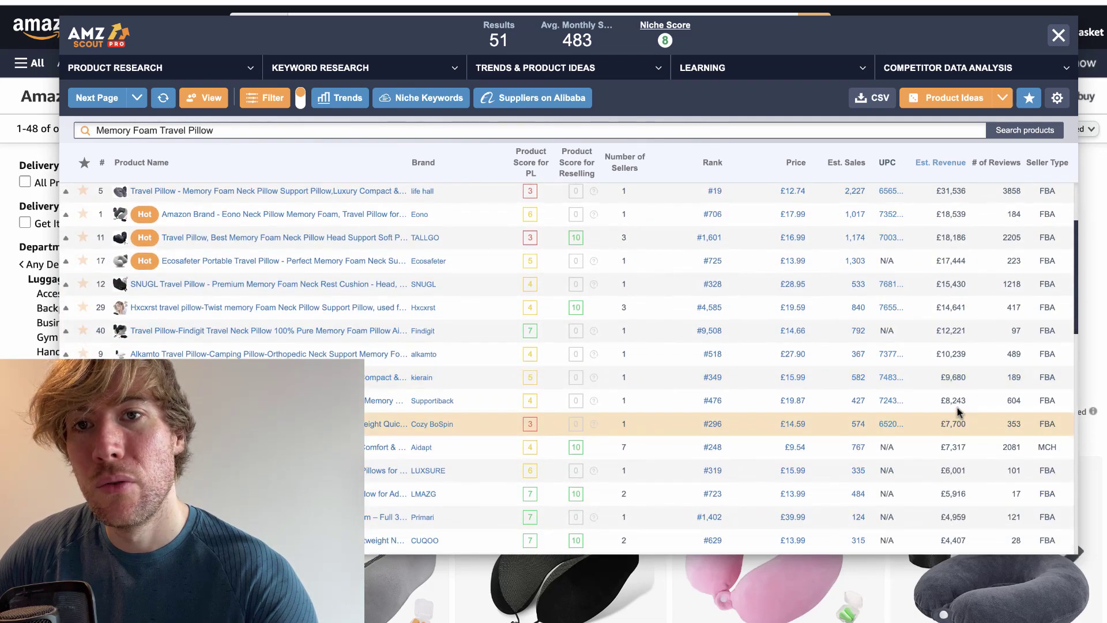
{"action": "scroll", "coordinate": [962, 438], "scroll_direction": "down", "scroll_amount": 2}
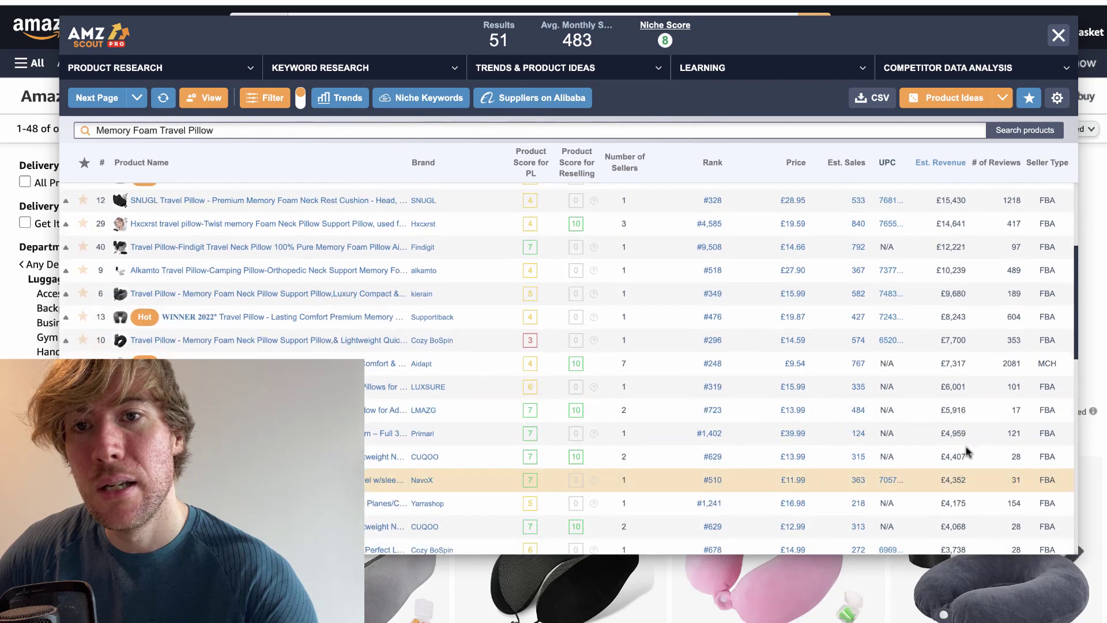
{"action": "scroll", "coordinate": [966, 493], "scroll_direction": "down", "scroll_amount": 2}
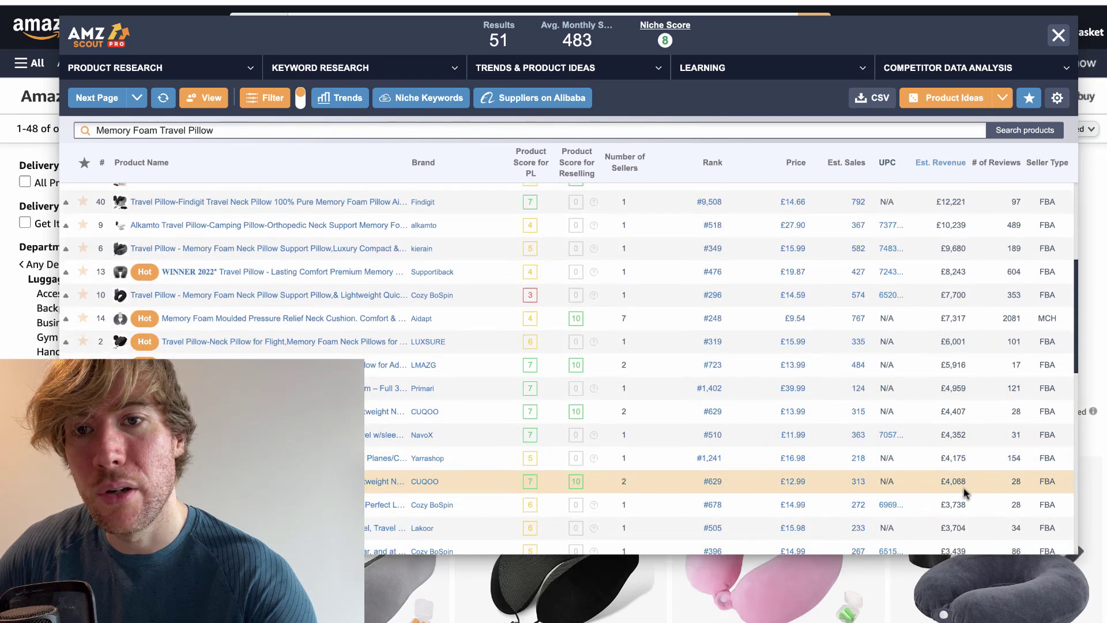
{"action": "scroll", "coordinate": [969, 496], "scroll_direction": "down", "scroll_amount": 1}
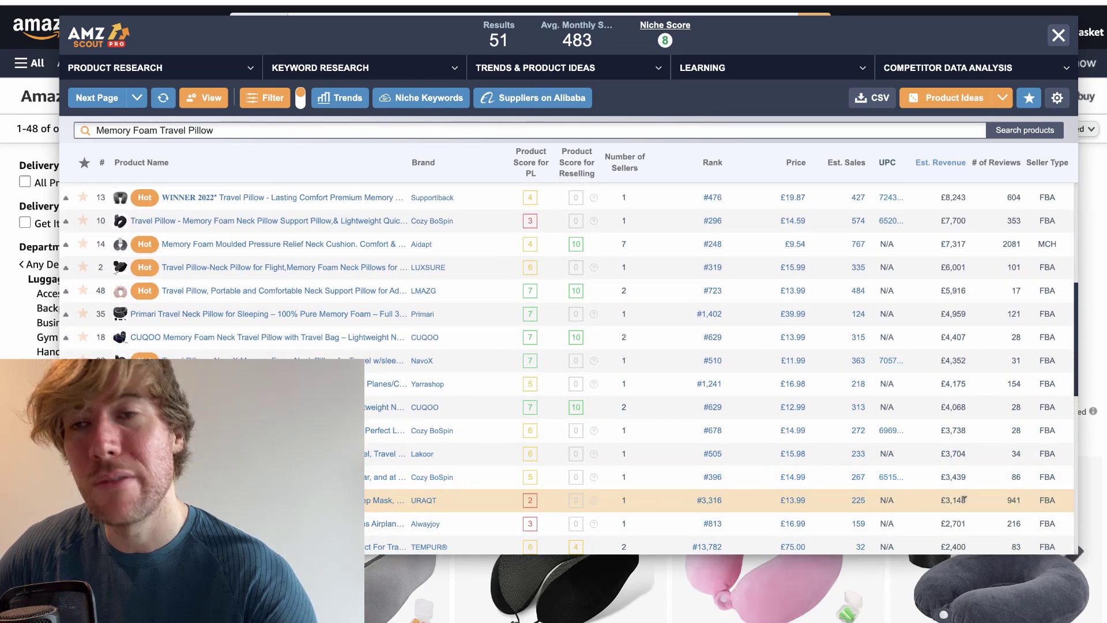
{"action": "left_click", "coordinate": [133, 2]}
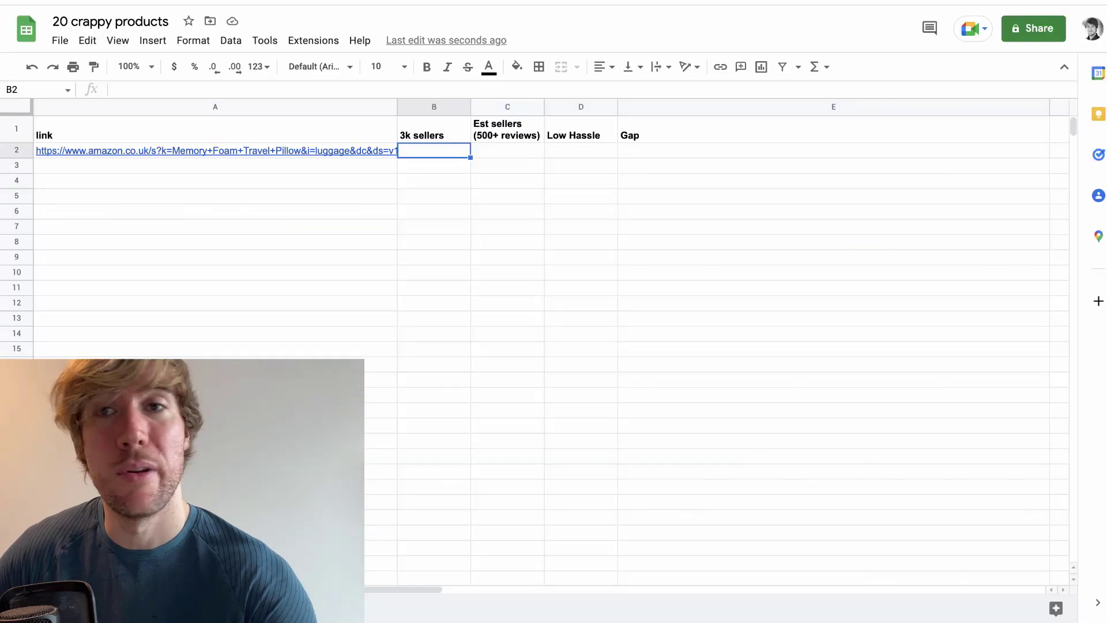
{"action": "type", "text": "27"}
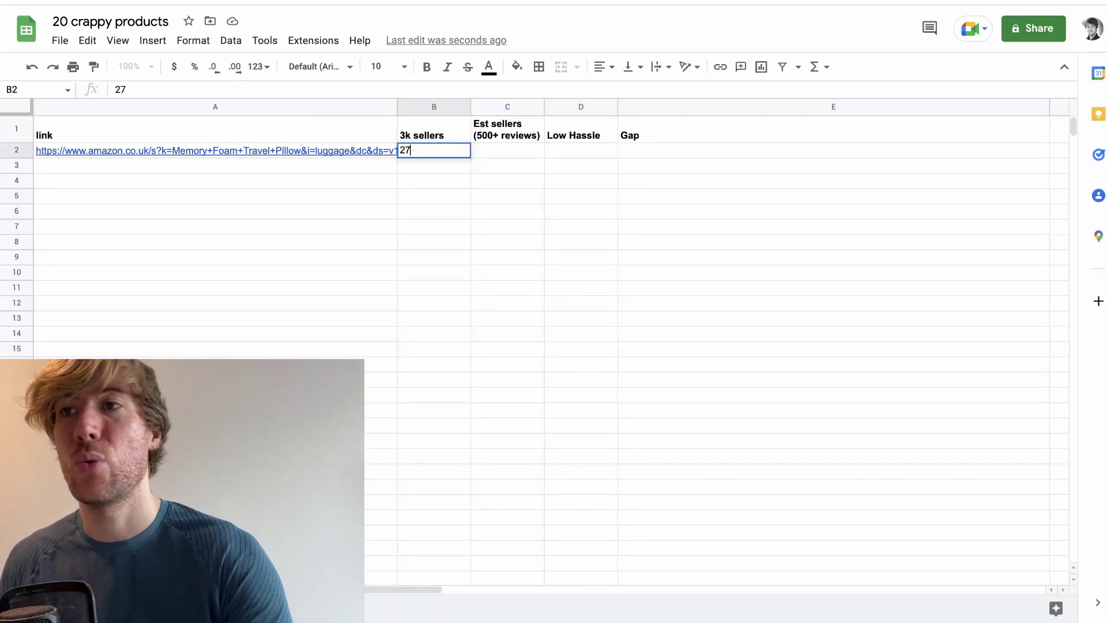
Sort the AMZScout results by number of reviews, count the 500+ review sellers and enter 11 under Est sellers in cell C2
{"action": "key", "text": "Tab"}
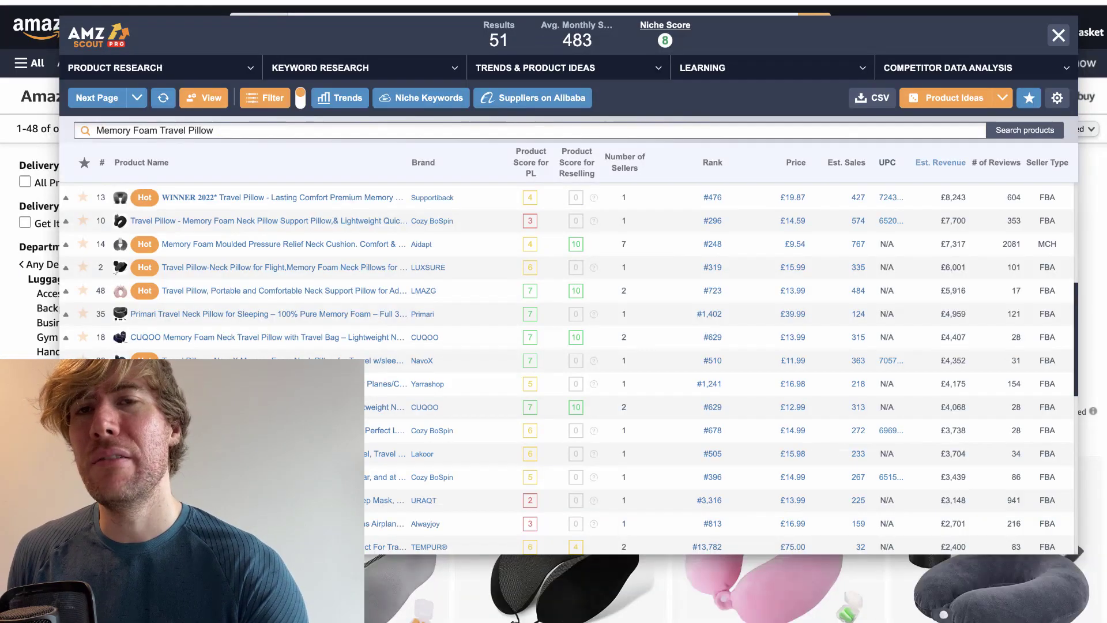
{"action": "left_click", "coordinate": [1001, 161]}
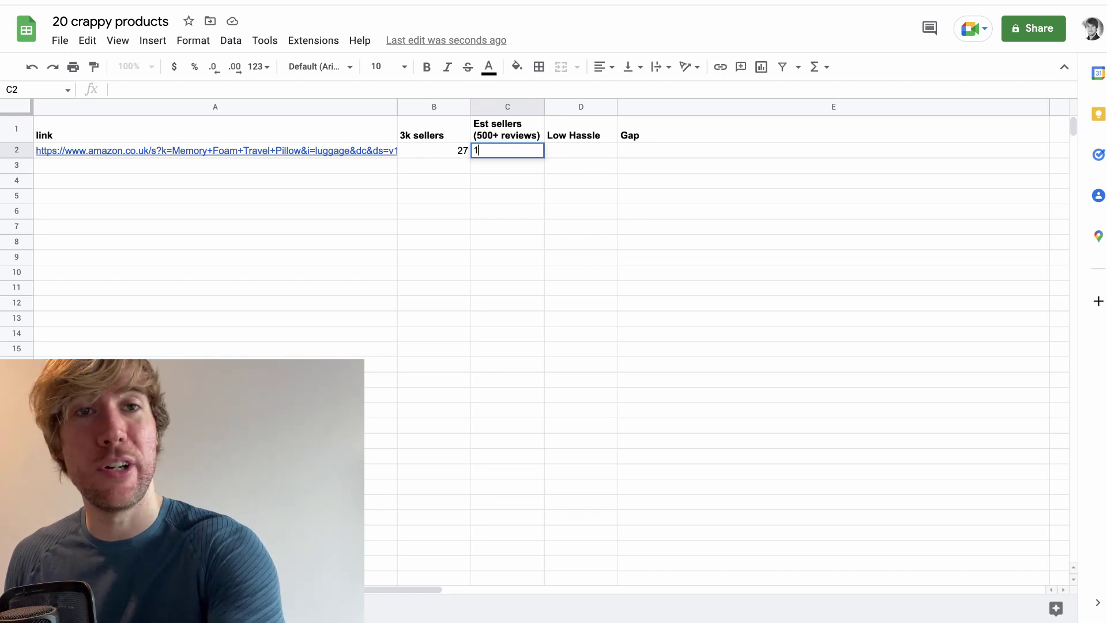
{"action": "type", "text": "111"}
{"action": "key", "text": "BackSpace"}
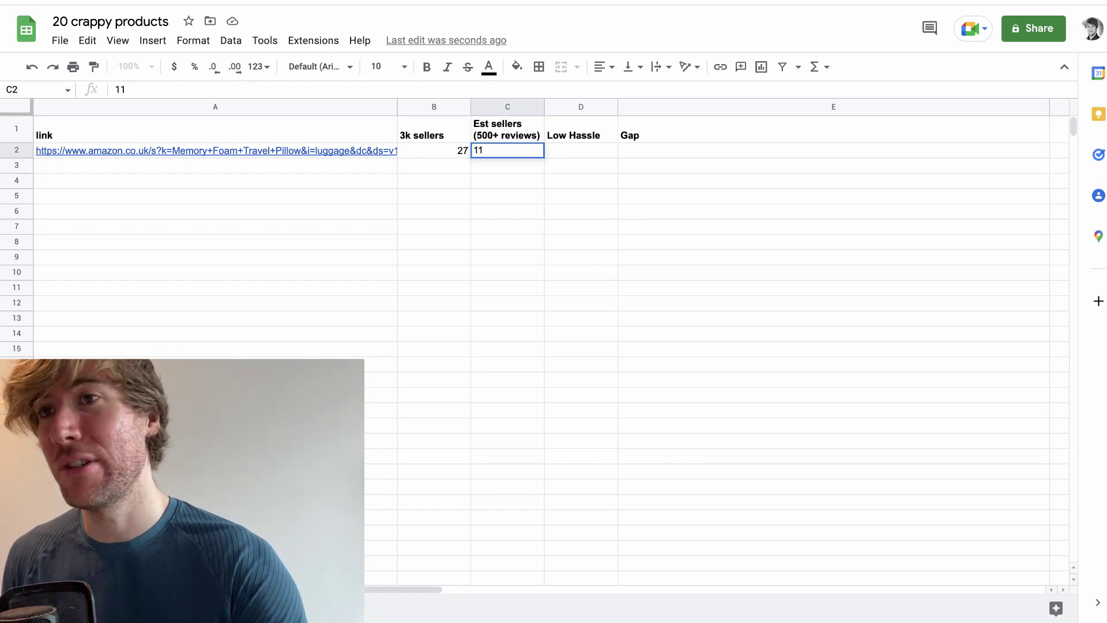
Enter "yes" under Low Hassle in cell D2 for the memory foam travel pillow
{"action": "left_click", "coordinate": [572, 151]}
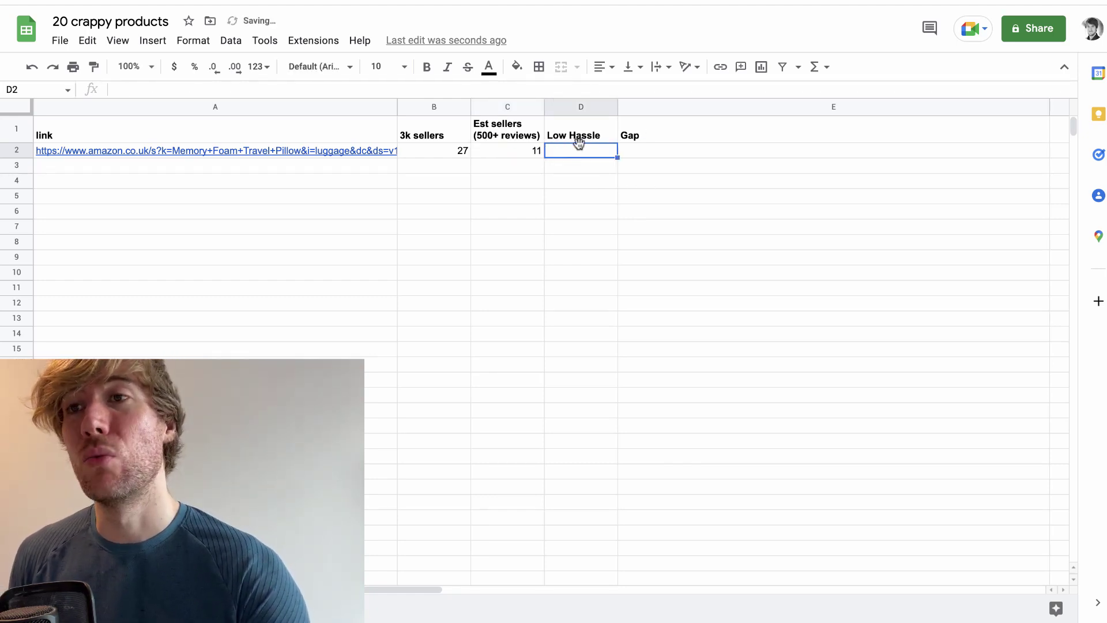
{"action": "type", "text": "yes"}
{"action": "left_click", "coordinate": [579, 157]}
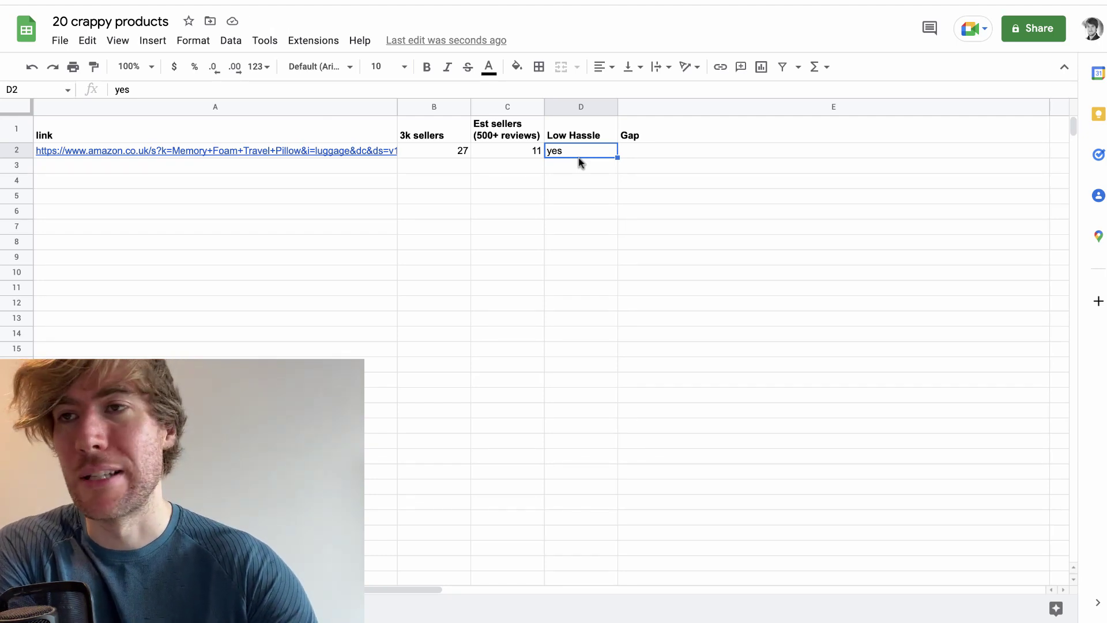
Enter "potentially issue with titling head forward" under Gap in cell E2 for the travel pillow
{"action": "left_click", "coordinate": [666, 151]}
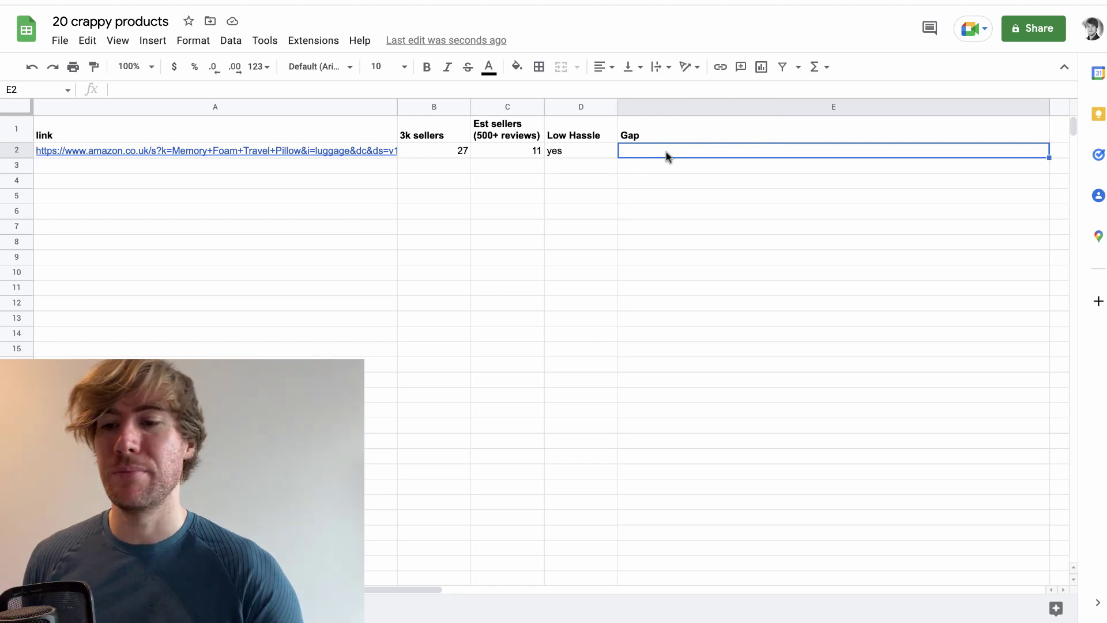
{"action": "type", "text": "potential"}
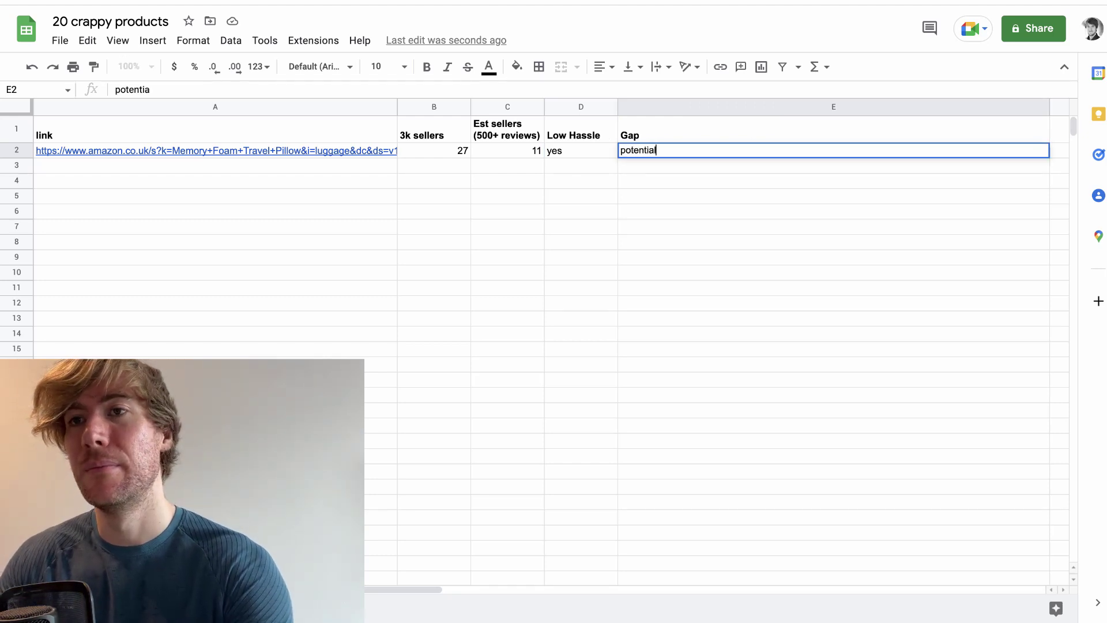
{"action": "type", "text": "ly issue with "}
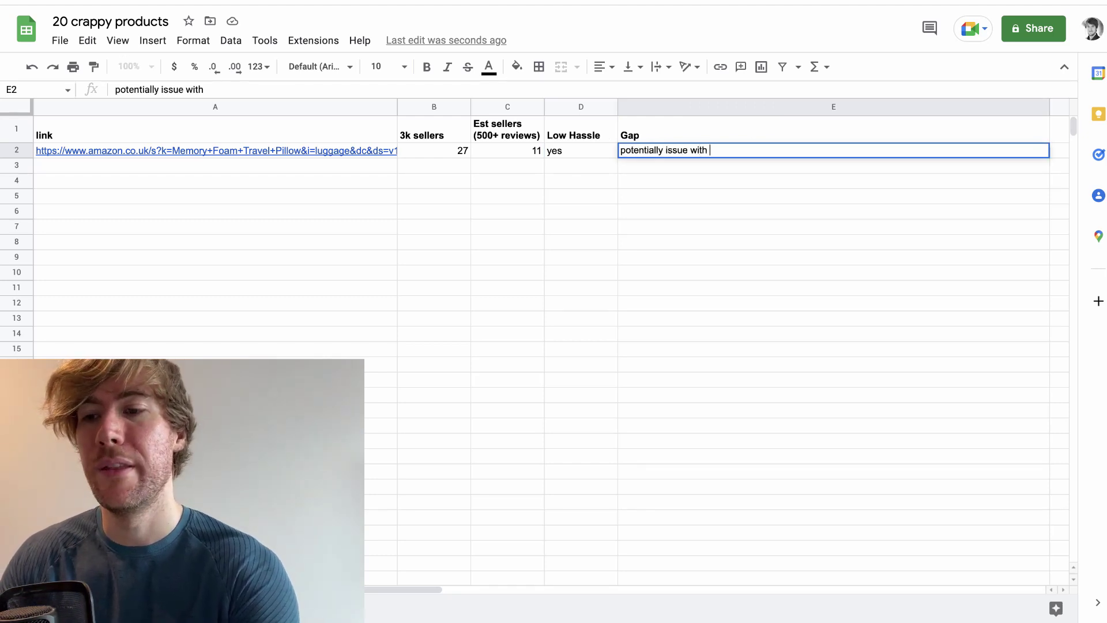
{"action": "type", "text": "titling"}
{"action": "key", "text": "BackSpace"}
{"action": "type", "text": "n"}
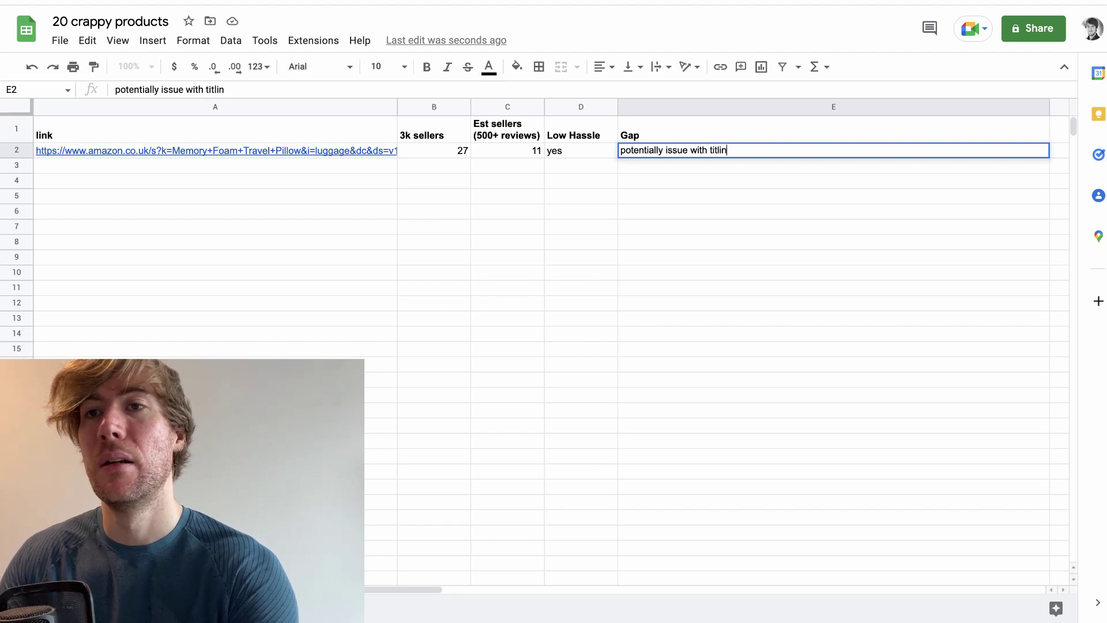
{"action": "type", "text": "g head for"}
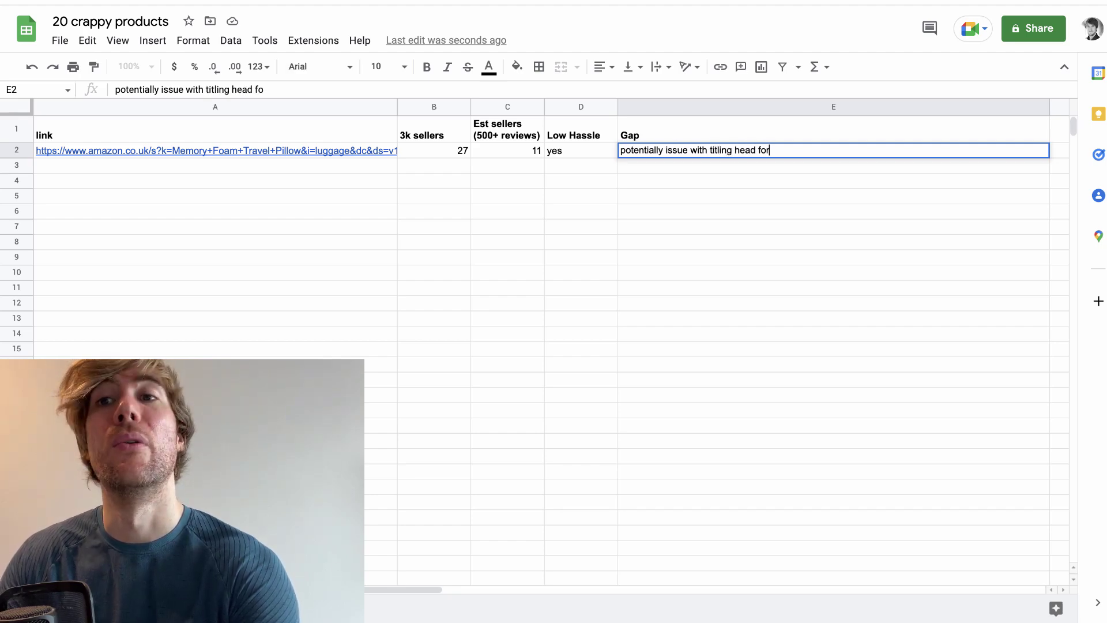
{"action": "type", "text": "ward"}
{"action": "left_click", "coordinate": [662, 208]}
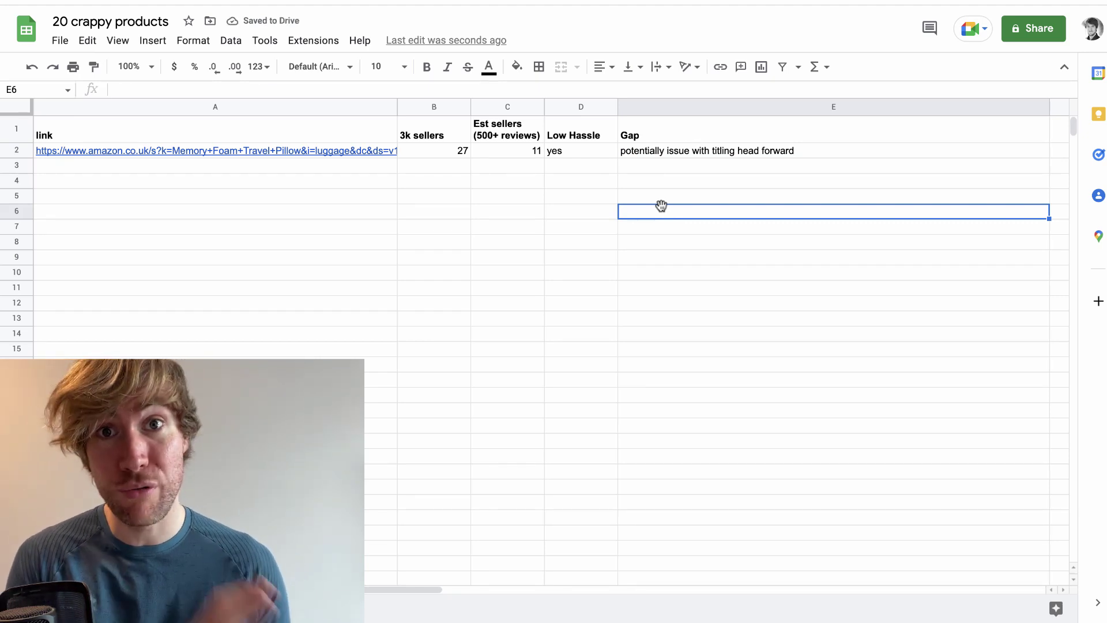
Select the travel pillow's complete row 2 for review and open the other sheet holding the filled-in product list
{"action": "left_click", "coordinate": [660, 154]}
{"action": "left_click", "coordinate": [13, 152]}
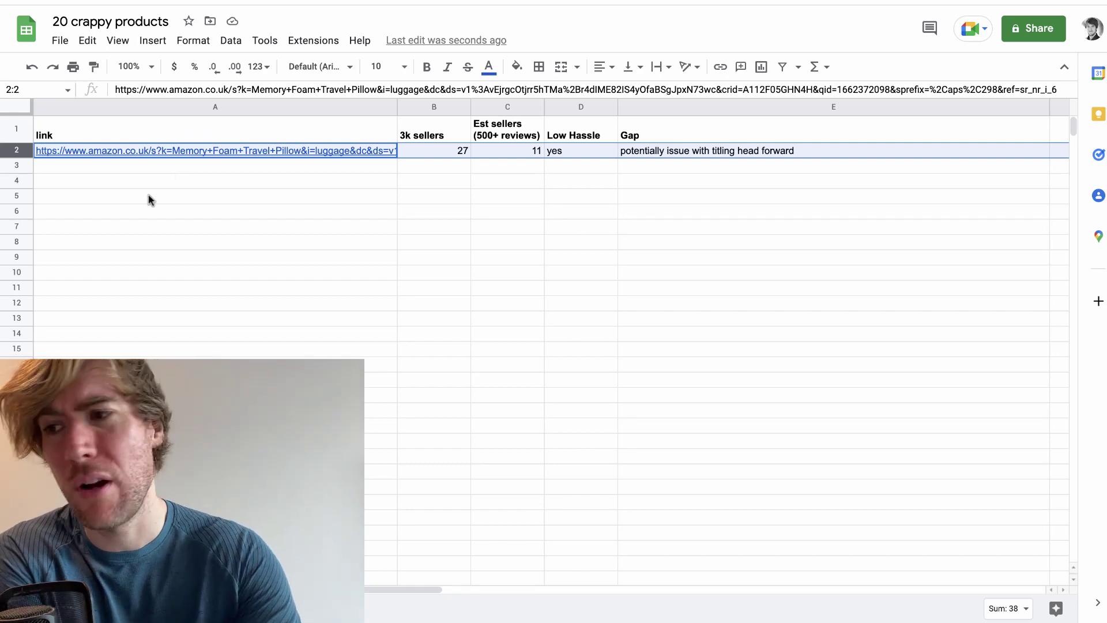
{"action": "left_click", "coordinate": [86, 608]}
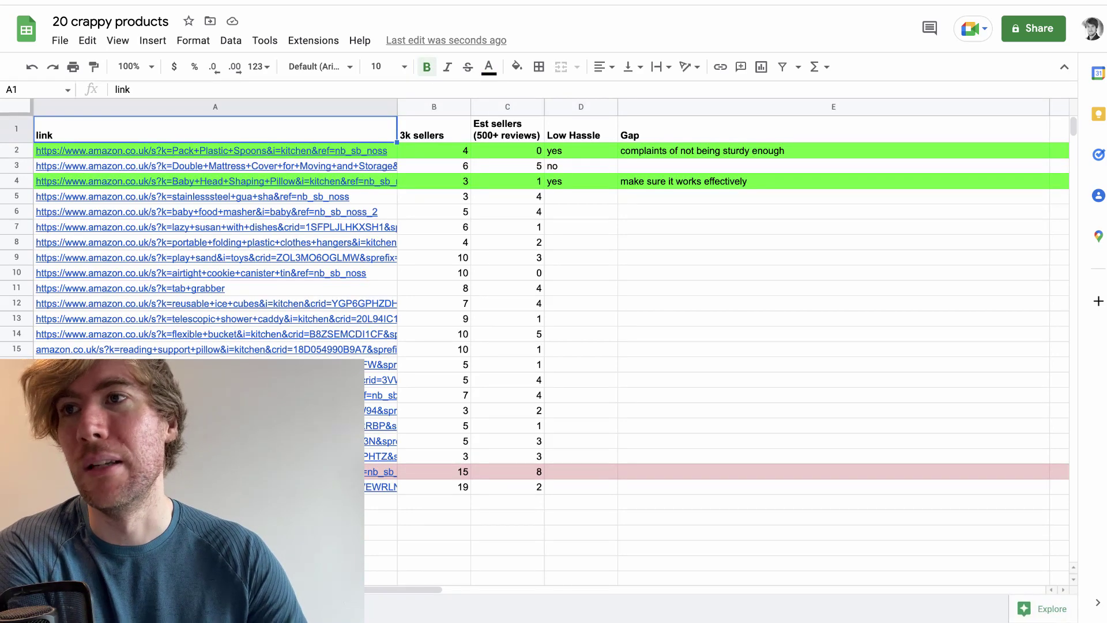
Compare the 3k sellers and Est sellers values in the plastic spoons row
{"action": "left_click", "coordinate": [448, 145]}
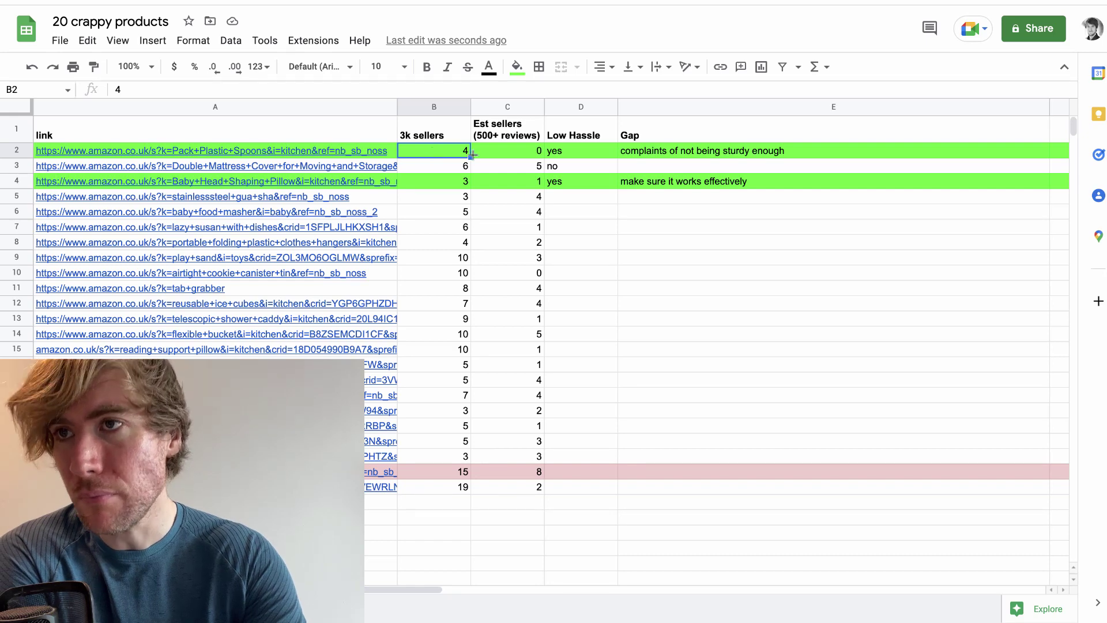
{"action": "left_click", "coordinate": [499, 160]}
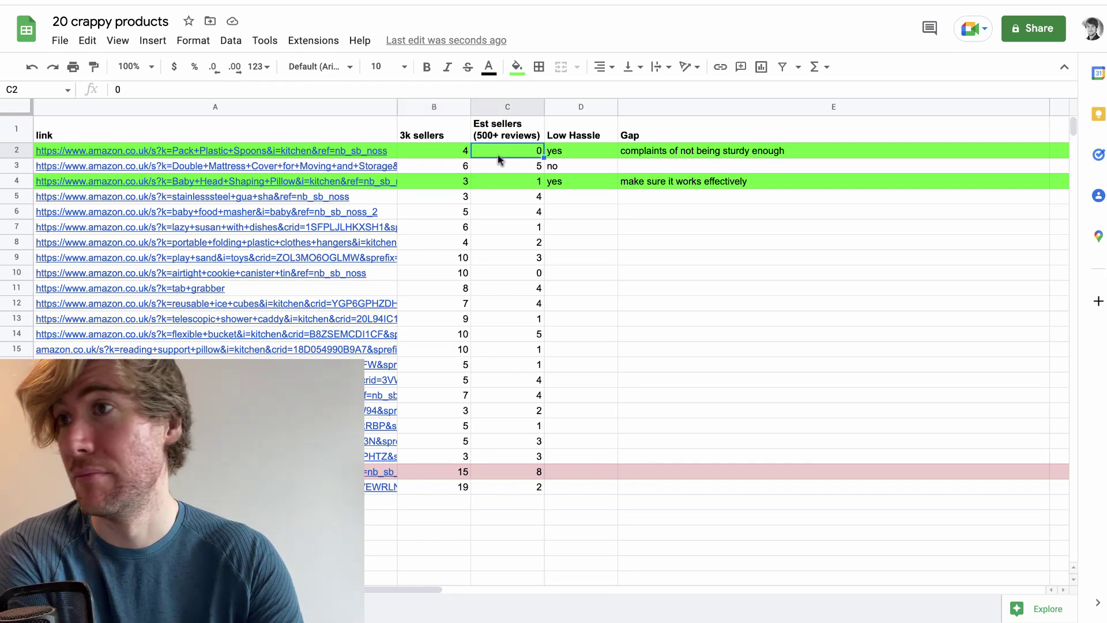
{"action": "left_click", "coordinate": [461, 152]}
{"action": "left_click", "coordinate": [520, 147]}
{"action": "left_click", "coordinate": [463, 153]}
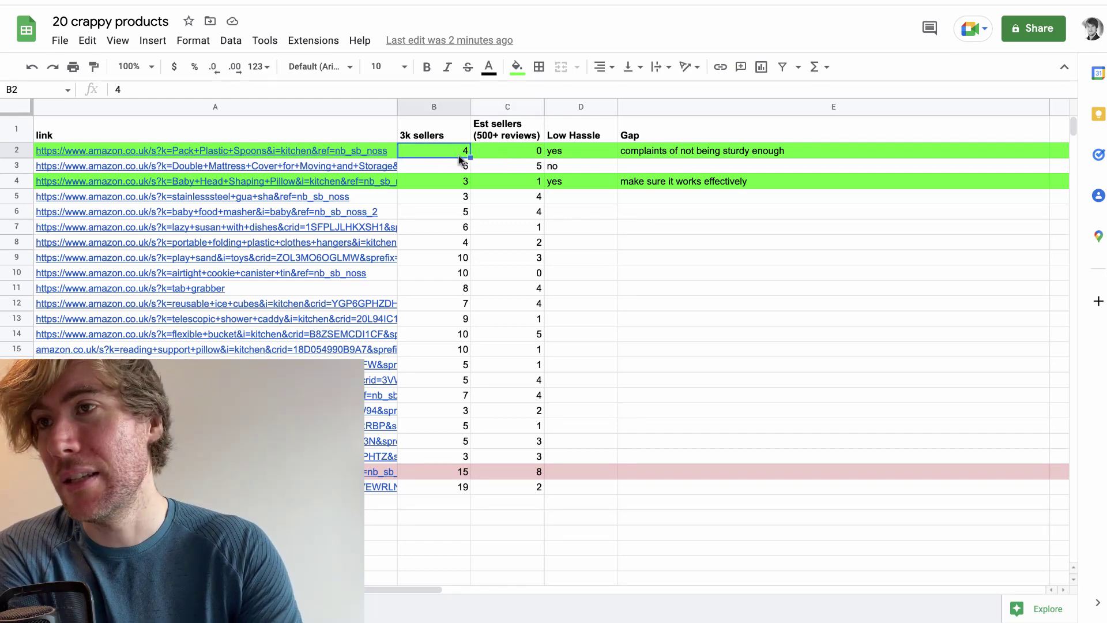
Check the seller and hassle values of the double mattress cover in row 3, and the seller counts in red row 23
{"action": "left_click", "coordinate": [451, 168]}
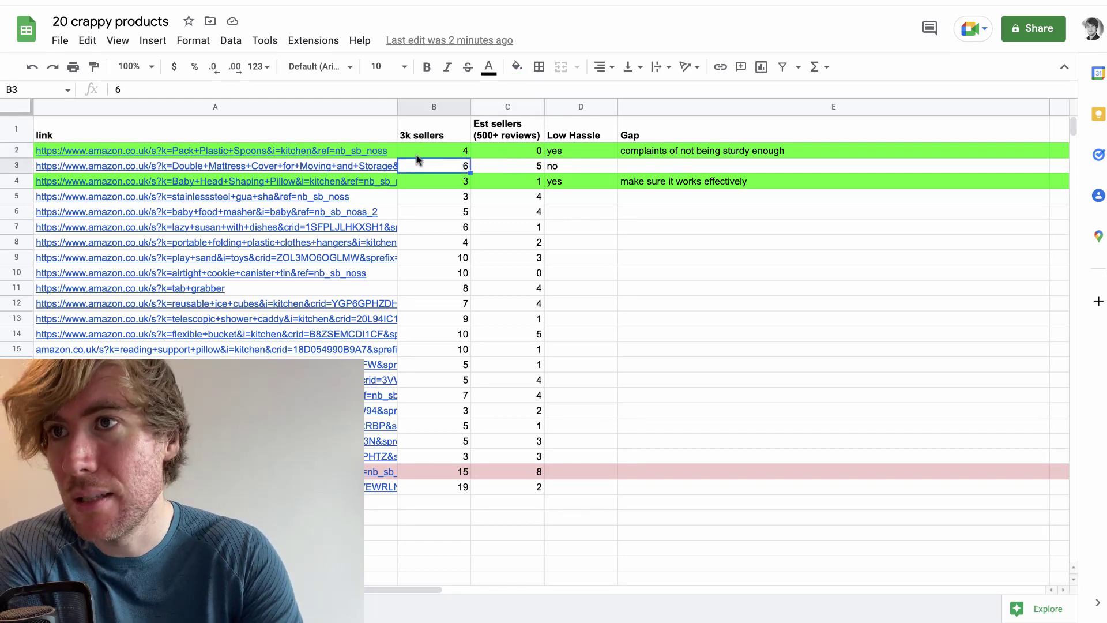
{"action": "left_click", "coordinate": [505, 172]}
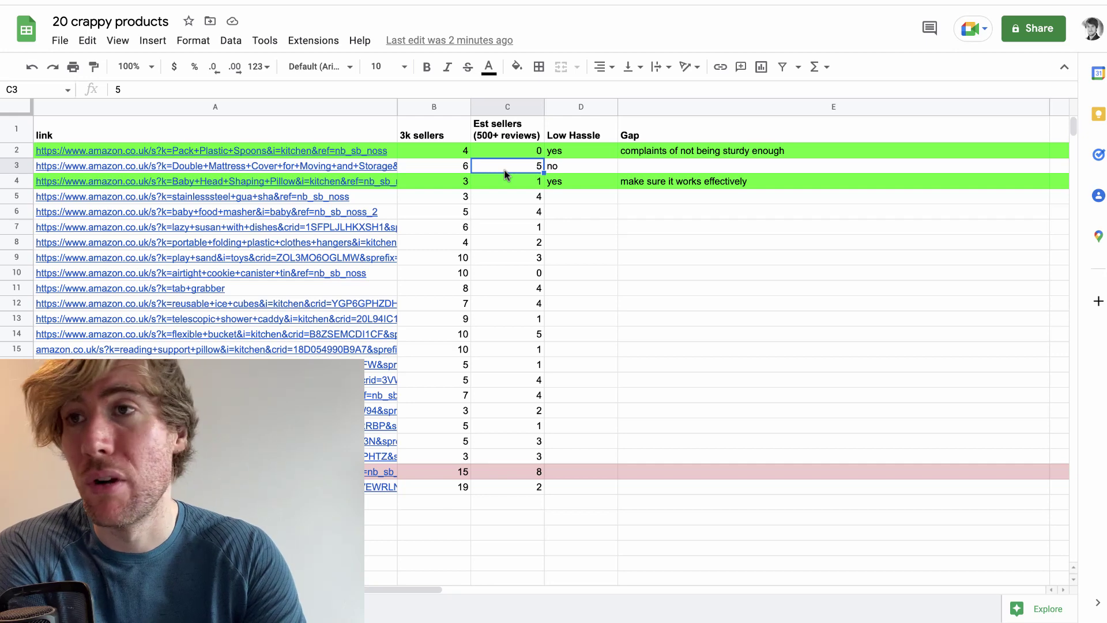
{"action": "left_click", "coordinate": [571, 173]}
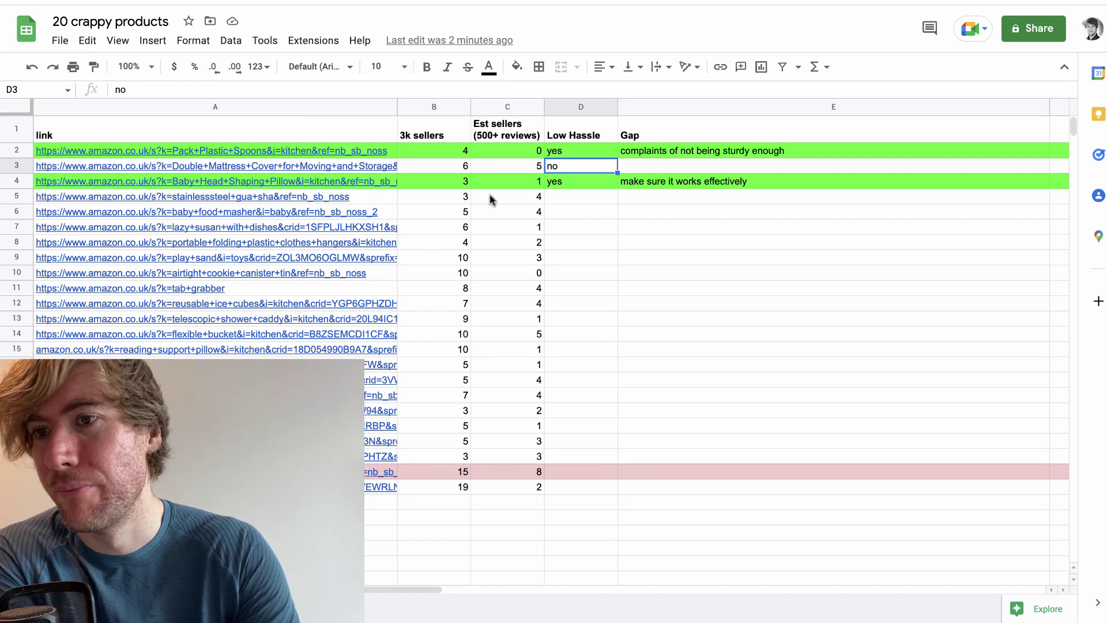
{"action": "left_click", "coordinate": [440, 474]}
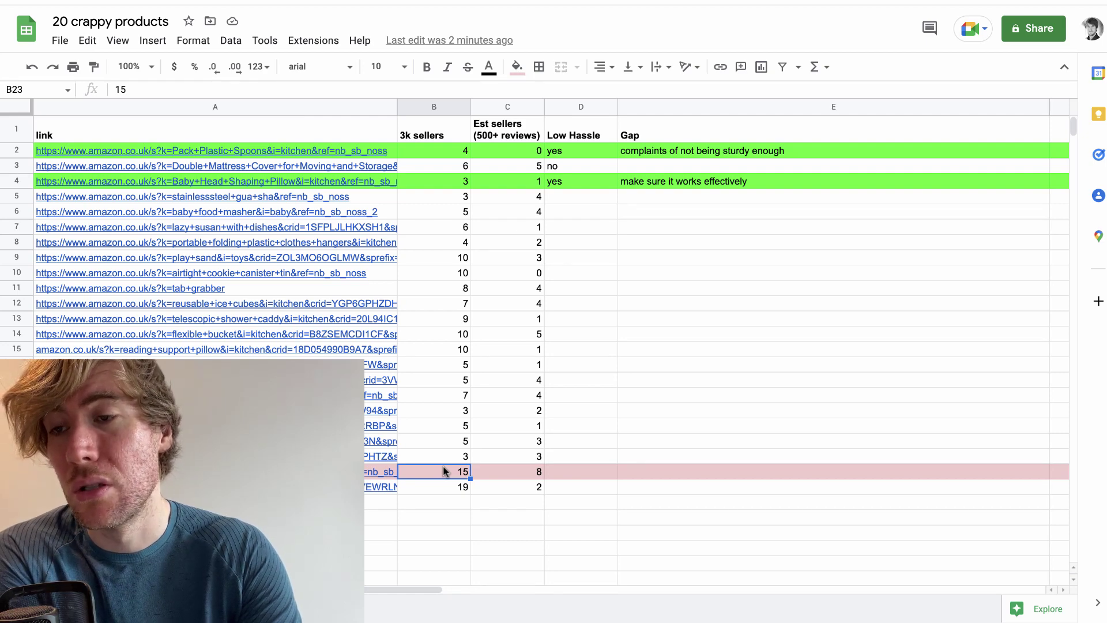
{"action": "left_click", "coordinate": [517, 476]}
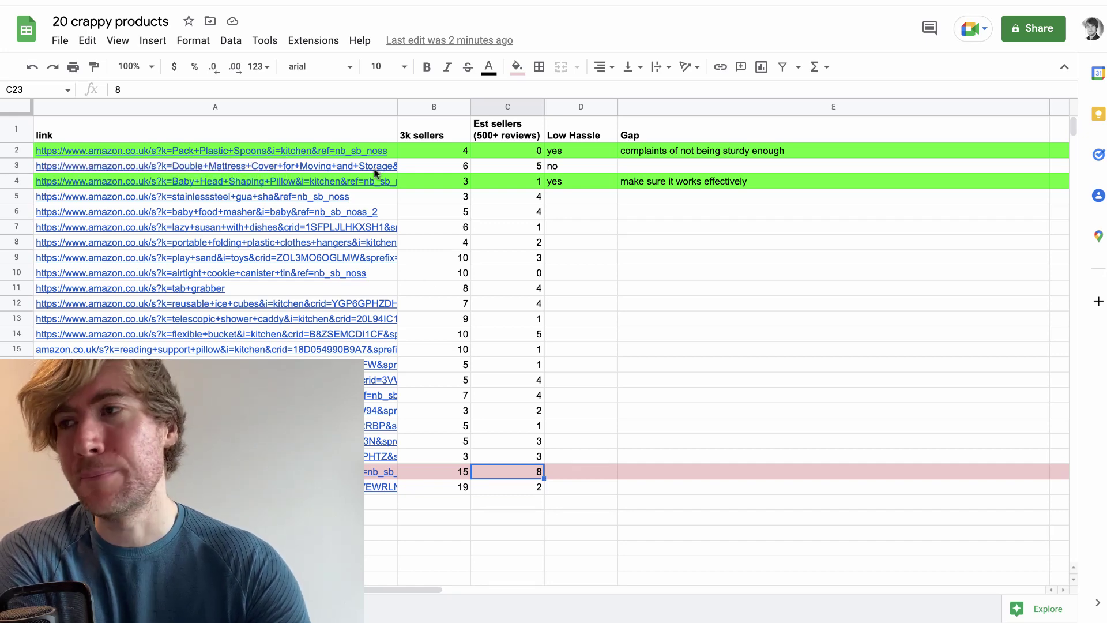
Walk through the plastic spoons row from its link across 3k sellers, Est sellers, Low Hassle and Gap
{"action": "mouse_move", "coordinate": [239, 153]}
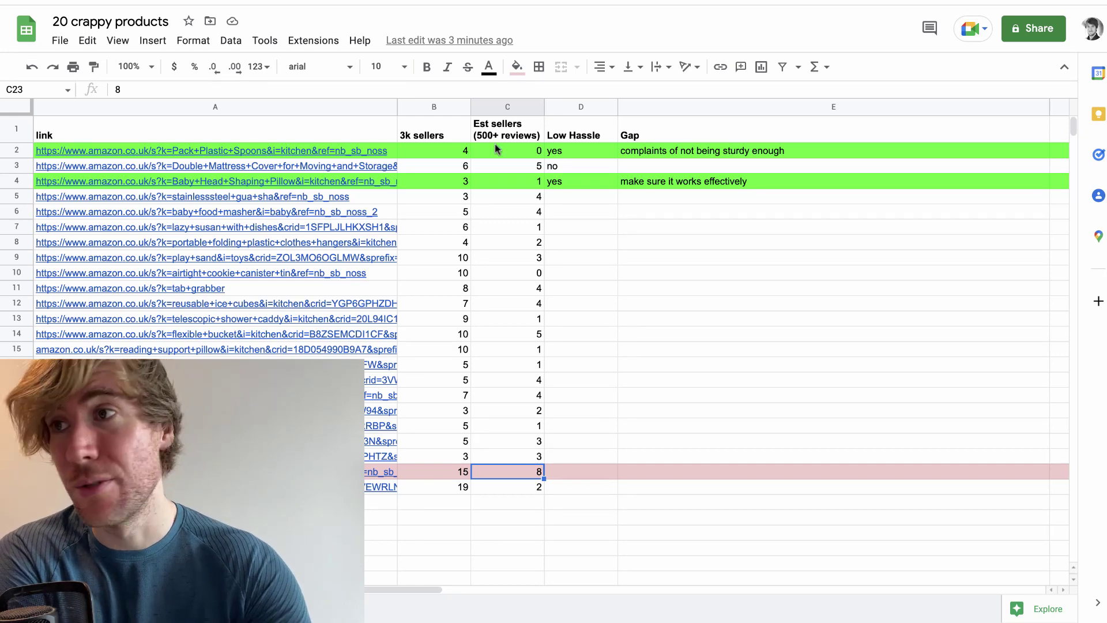
{"action": "left_click", "coordinate": [300, 151]}
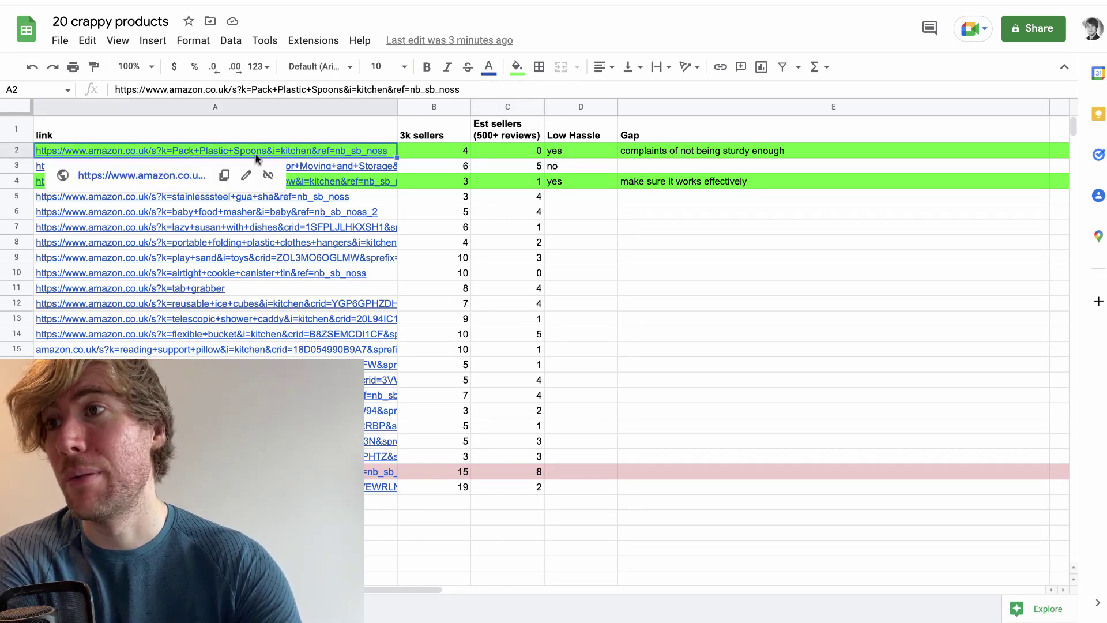
{"action": "left_click", "coordinate": [428, 150]}
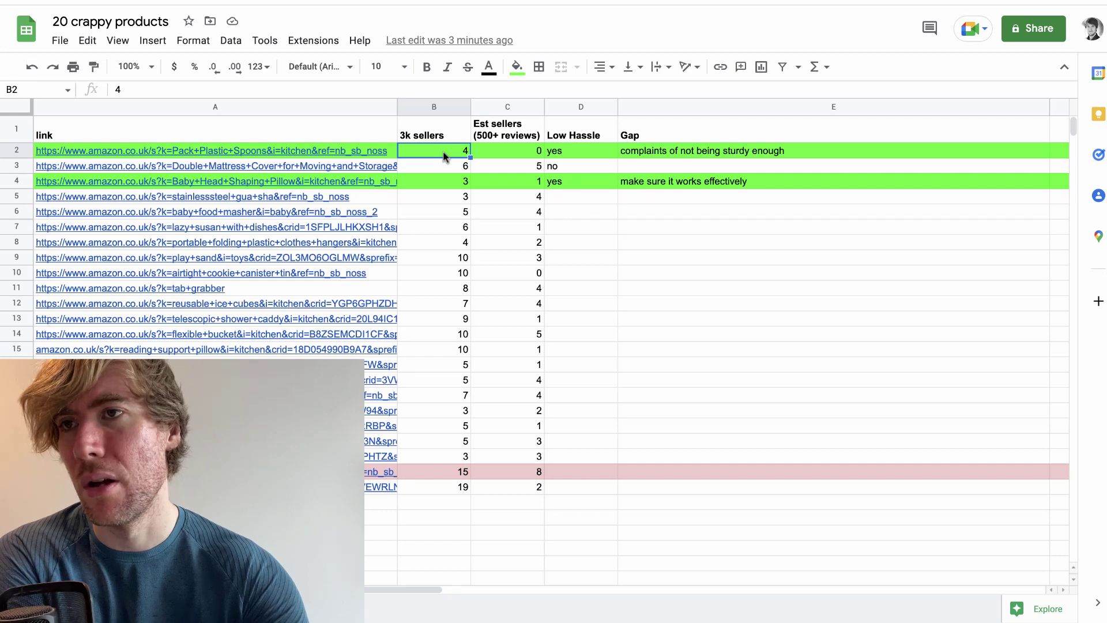
{"action": "left_click", "coordinate": [498, 152]}
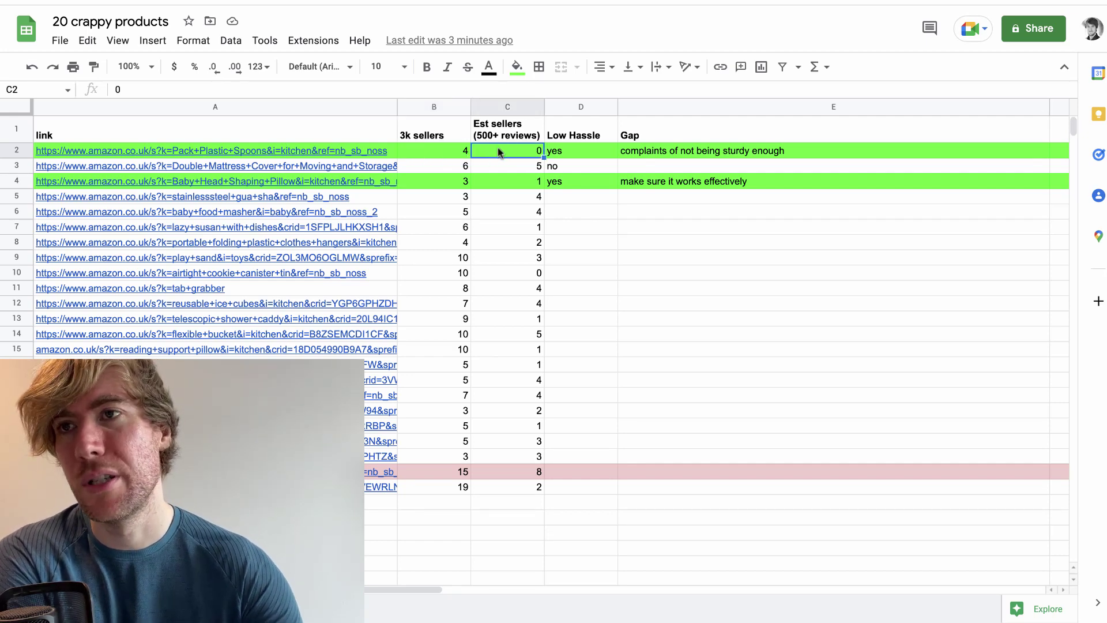
{"action": "left_click", "coordinate": [573, 162]}
{"action": "left_click", "coordinate": [593, 147]}
{"action": "left_click", "coordinate": [634, 150]}
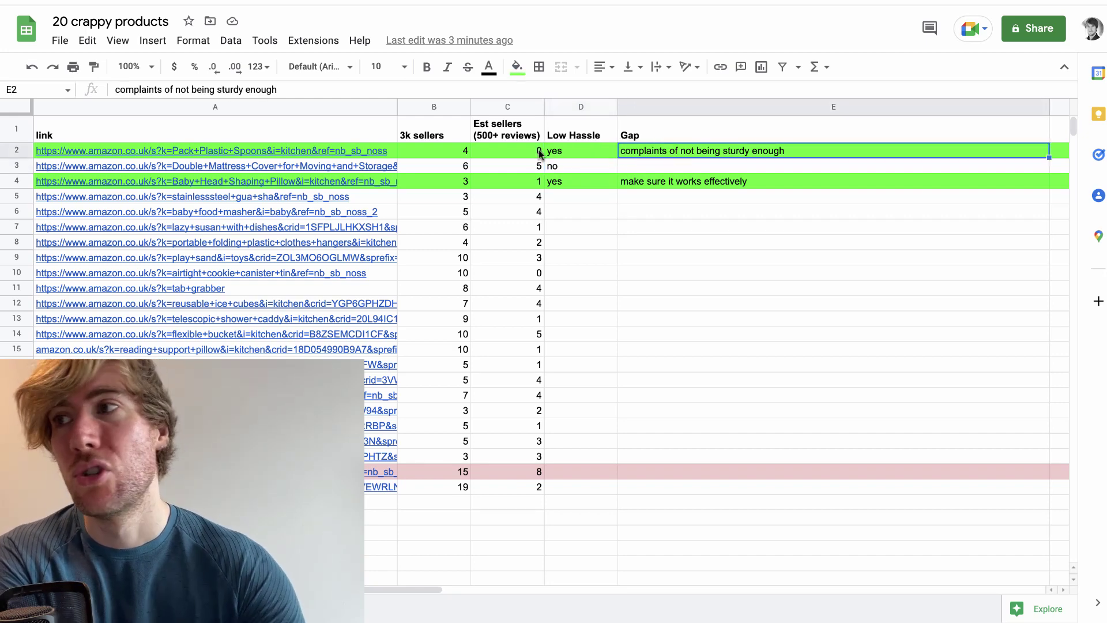
Point out the green shortlisted rows for plastic spoons and baby head shaping pillow, and the empty cells below the list
{"action": "left_click", "coordinate": [17, 150]}
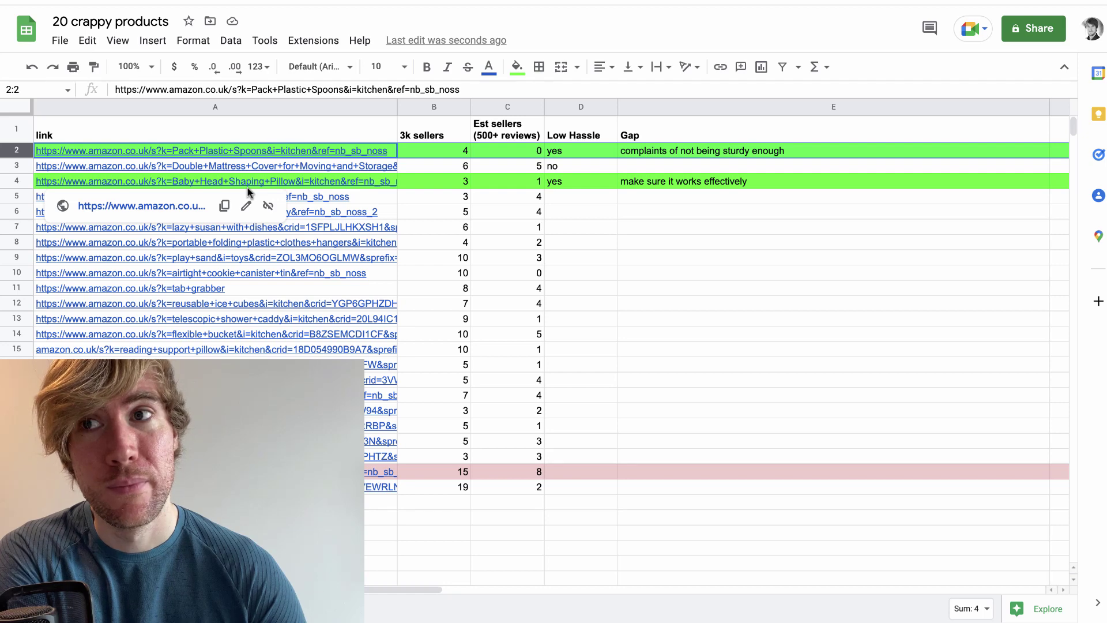
{"action": "left_click", "coordinate": [17, 182]}
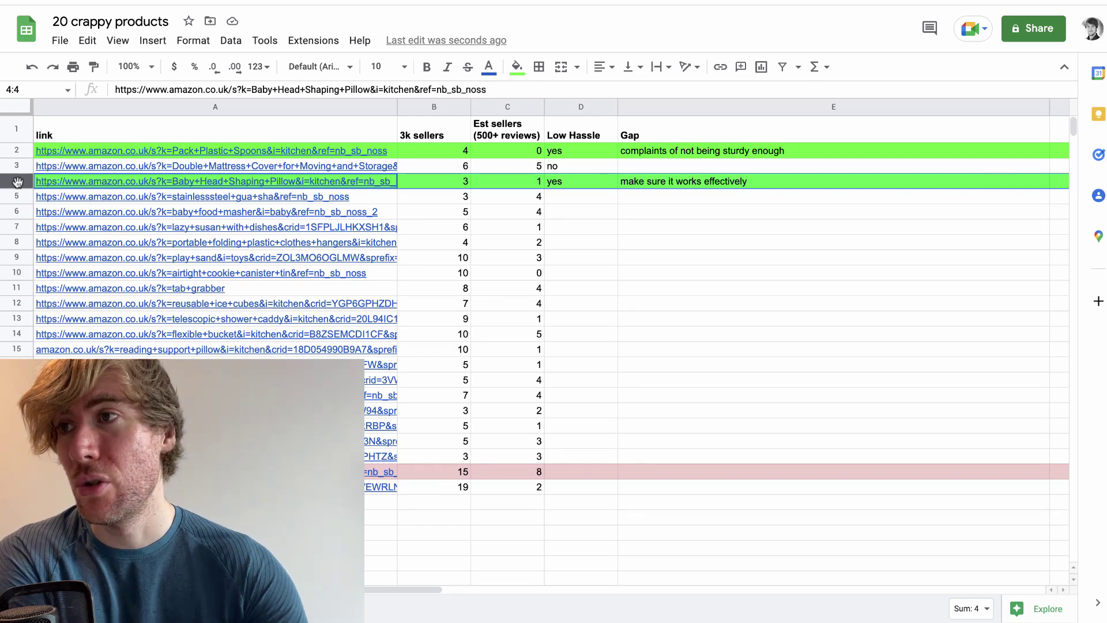
{"action": "left_click", "coordinate": [378, 533]}
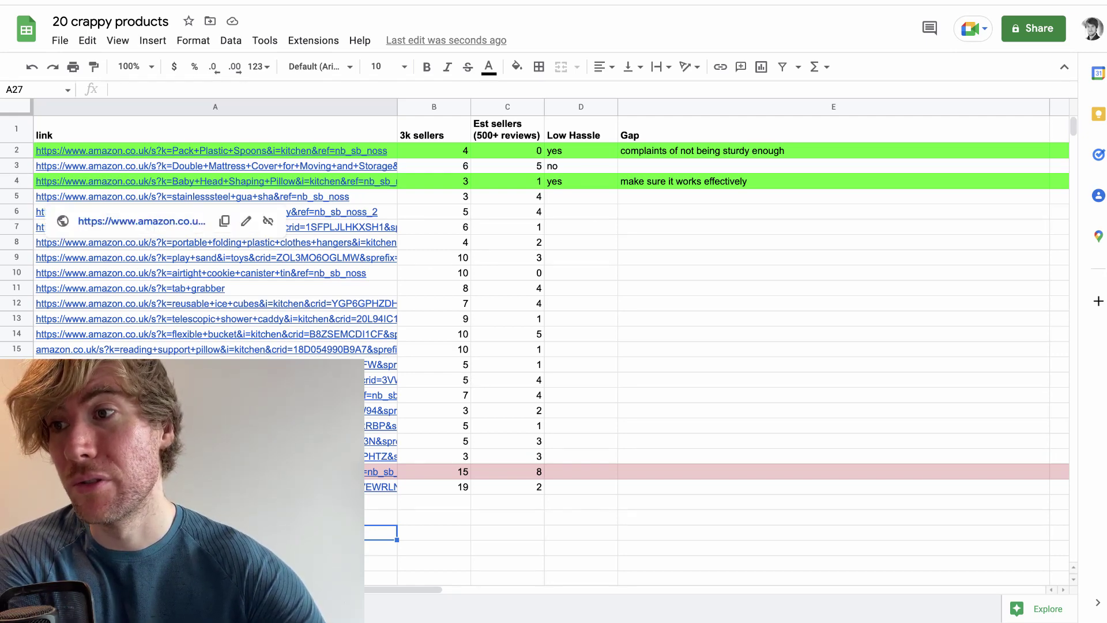
{"action": "left_click", "coordinate": [380, 517]}
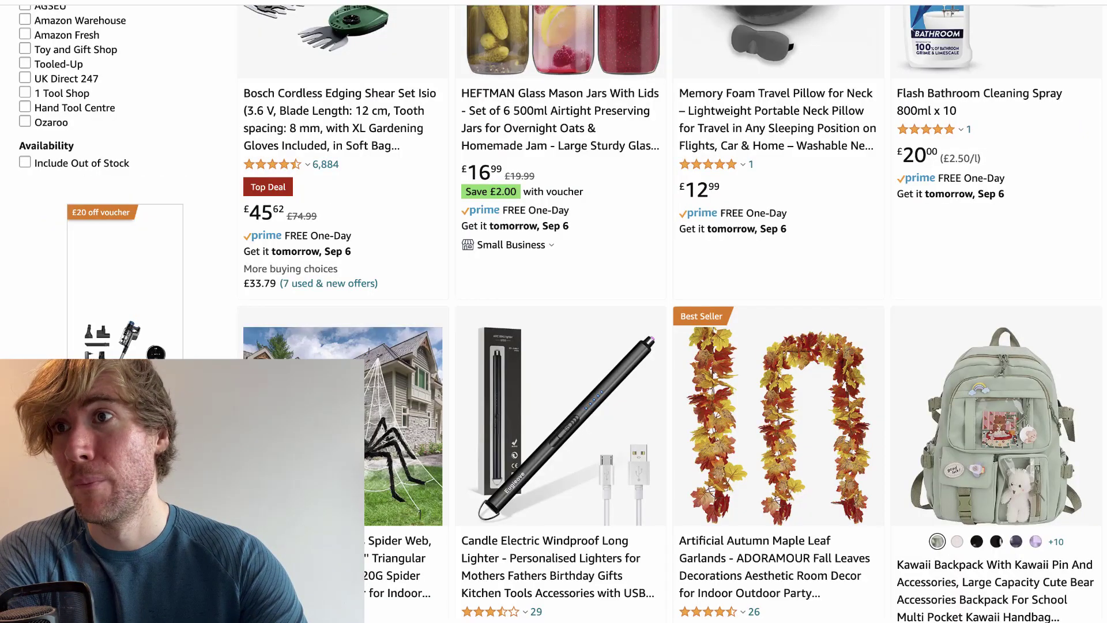
Browse Amazon's Home & Kitchen results for "-94tekrjfsefksefhserhw" and open the Memory Foam Travel Pillow for Neck listing
{"action": "scroll", "coordinate": [668, 251], "scroll_direction": "up", "scroll_amount": 1}
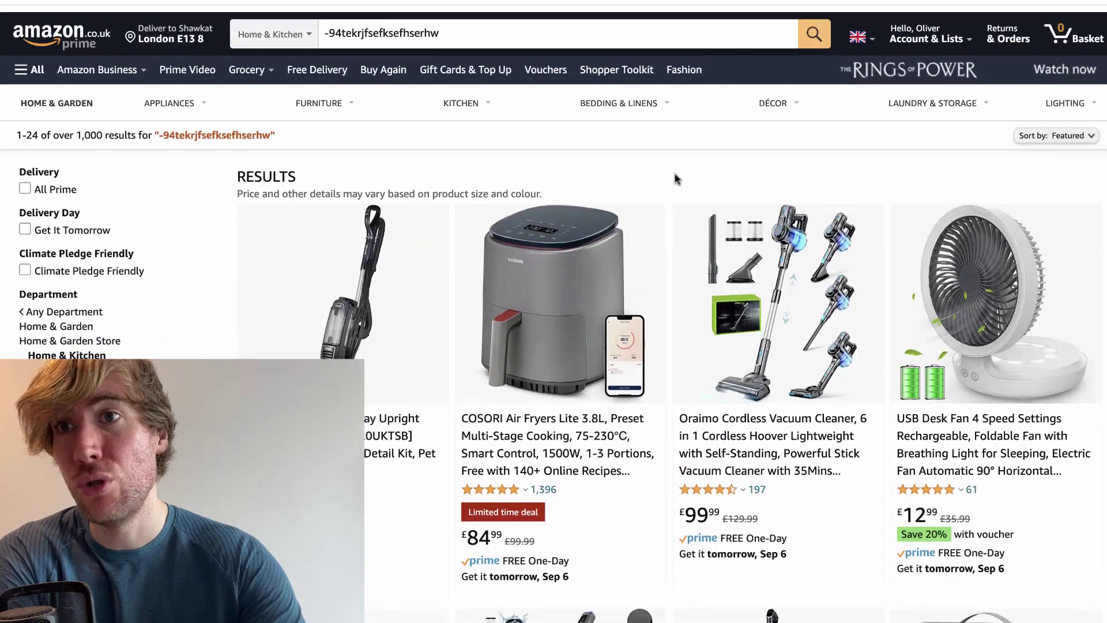
{"action": "scroll", "coordinate": [663, 173], "scroll_direction": "down", "scroll_amount": 2}
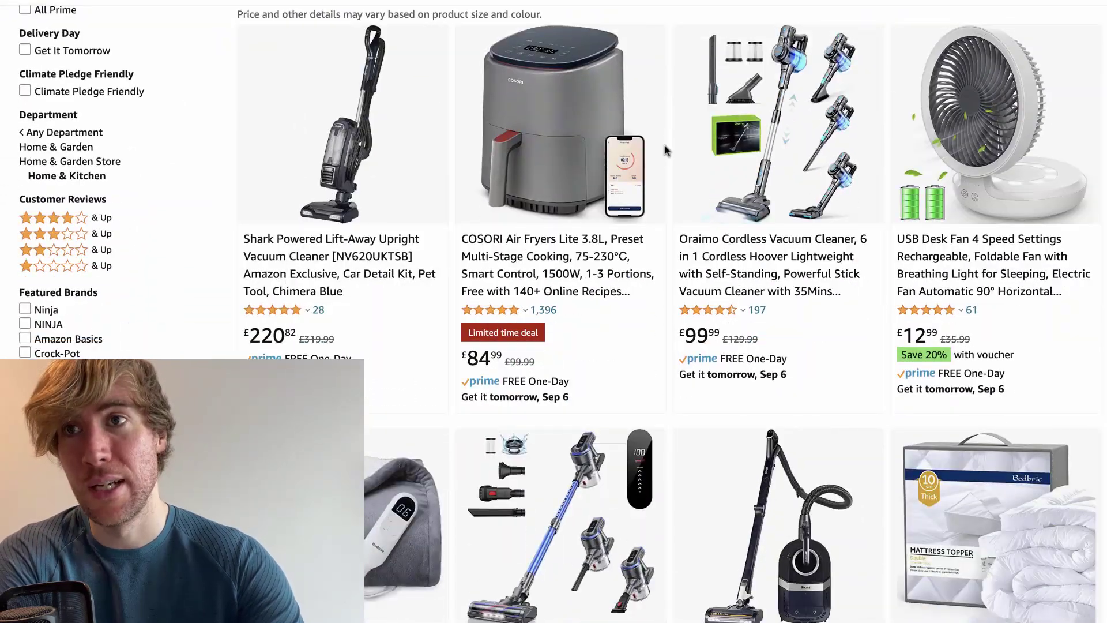
{"action": "scroll", "coordinate": [668, 161], "scroll_direction": "down", "scroll_amount": 5}
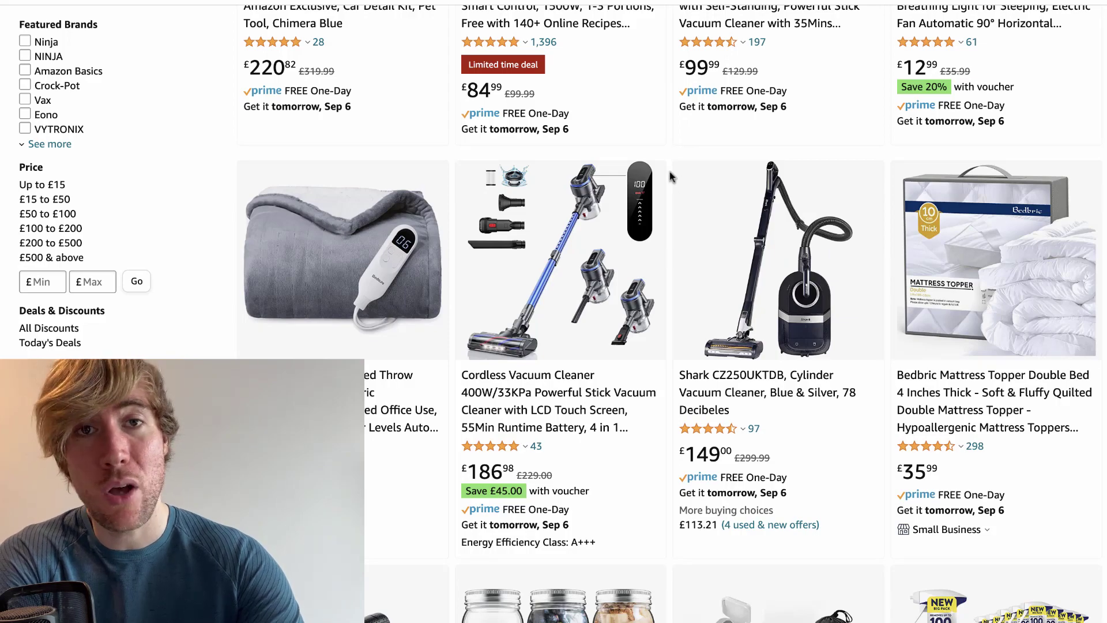
{"action": "scroll", "coordinate": [670, 176], "scroll_direction": "down", "scroll_amount": 15}
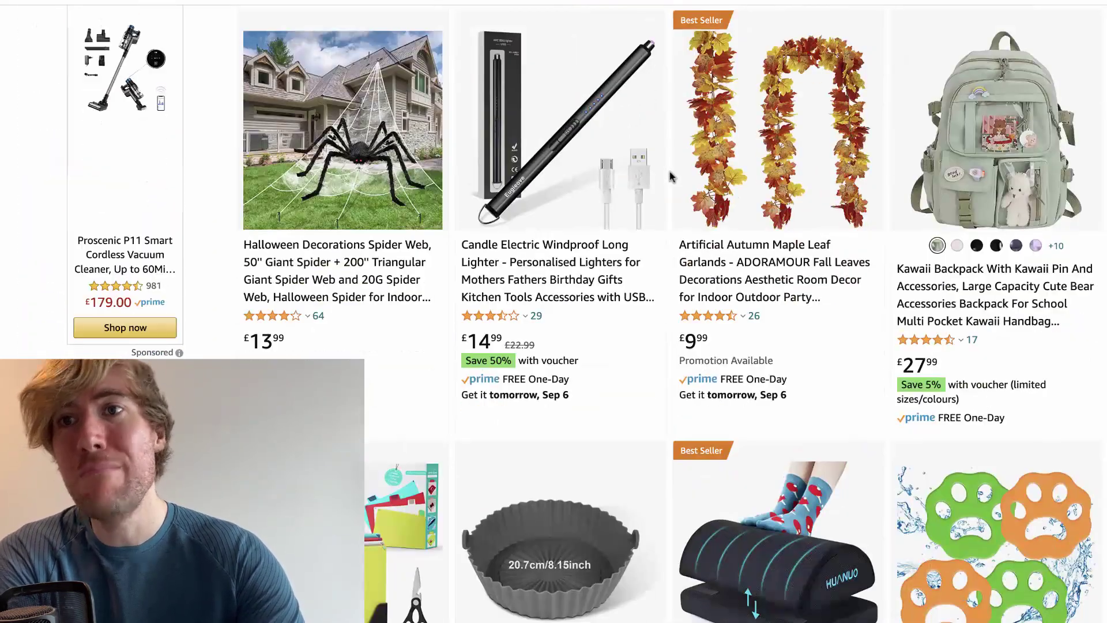
{"action": "scroll", "coordinate": [670, 176], "scroll_direction": "down", "scroll_amount": 3}
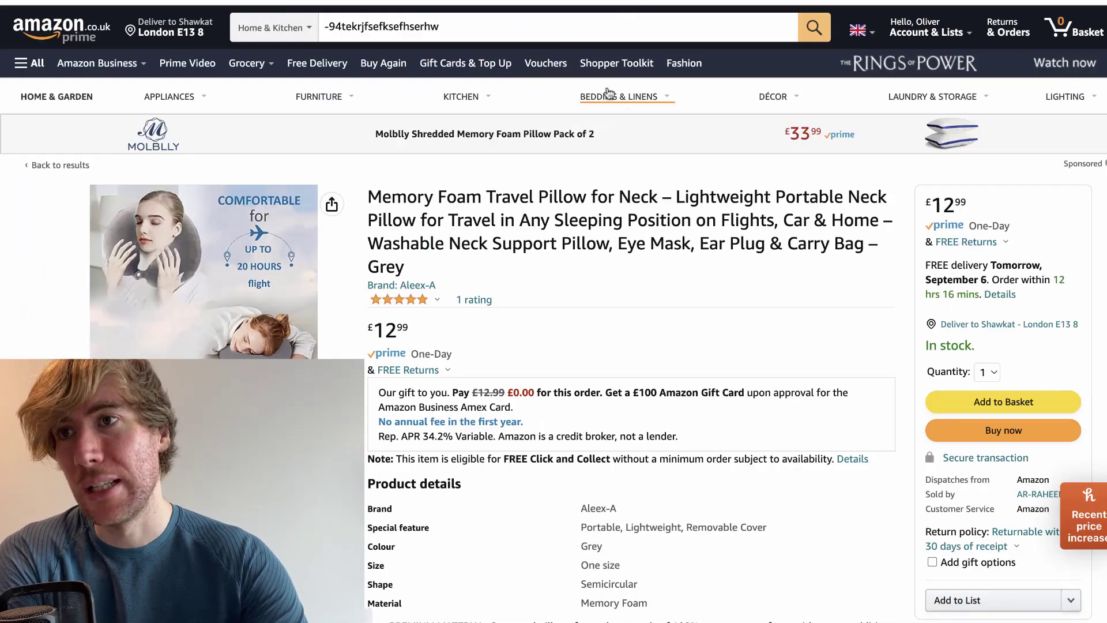
Look over the travel pillow listing, and examine Amazon's Memory Foam Travel Pillow results with the AMZScout window moved aside
{"action": "scroll", "coordinate": [554, 312], "scroll_direction": "down", "scroll_amount": 6}
{"action": "scroll", "coordinate": [554, 312], "scroll_direction": "up", "scroll_amount": 6}
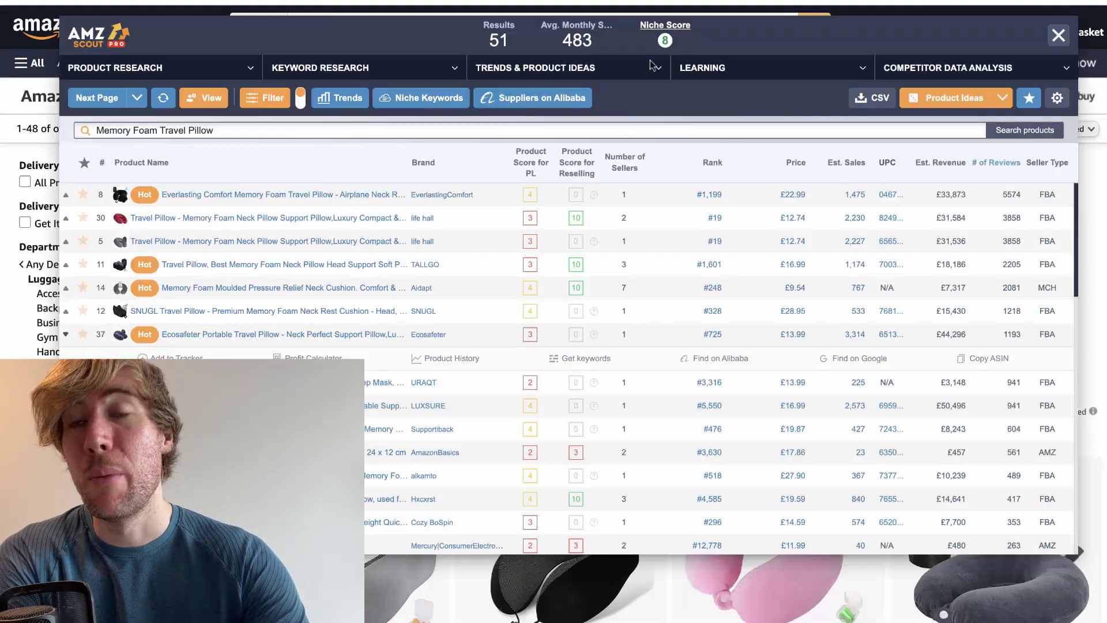
{"action": "left_click_drag", "start_coordinate": [666, 30], "coordinate": [634, 499]}
{"action": "scroll", "coordinate": [631, 235], "scroll_direction": "down", "scroll_amount": 5}
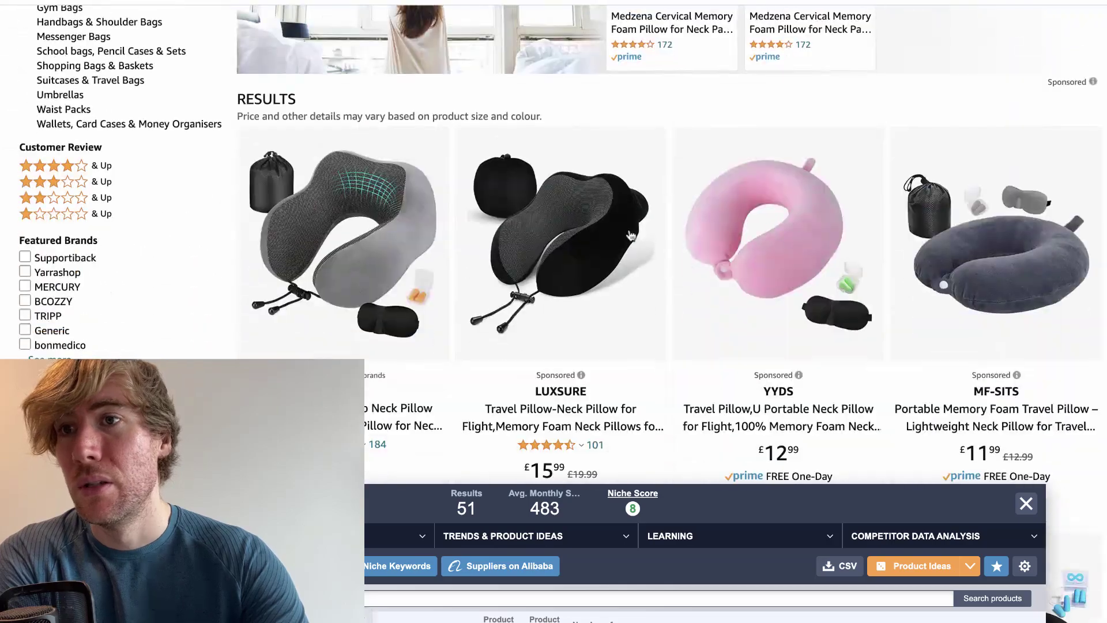
{"action": "scroll", "coordinate": [630, 235], "scroll_direction": "down", "scroll_amount": 8}
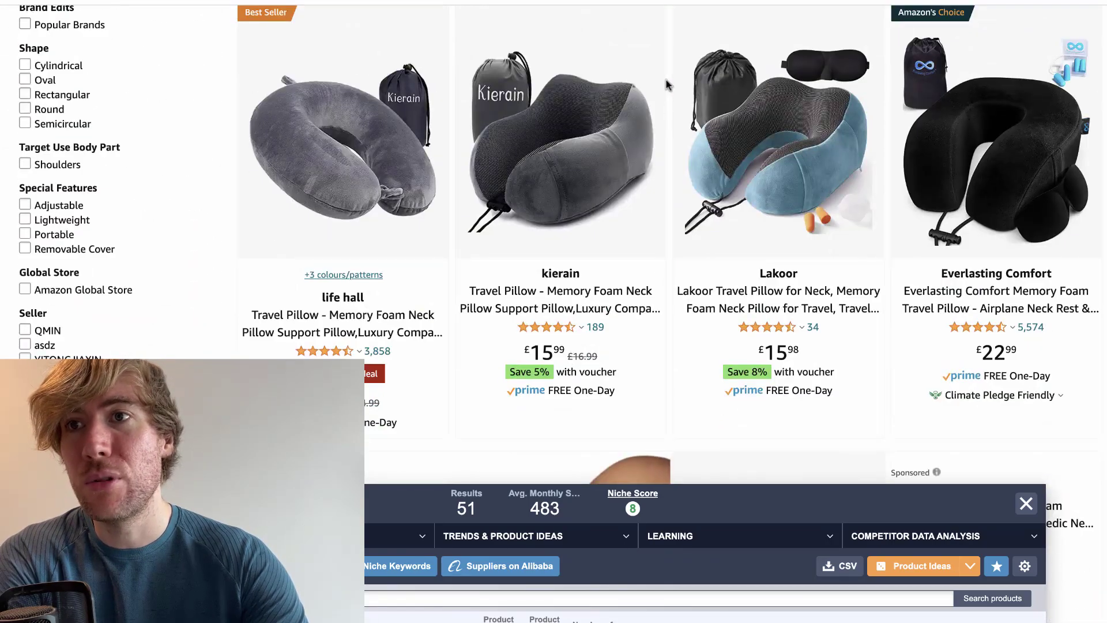
{"action": "scroll", "coordinate": [666, 84], "scroll_direction": "down", "scroll_amount": 10}
Bring the AMZScout window back into view and sort the travel pillow products by estimated revenue and by number of reviews
{"action": "left_click_drag", "start_coordinate": [715, 509], "coordinate": [747, 36]}
{"action": "left_click", "coordinate": [940, 158]}
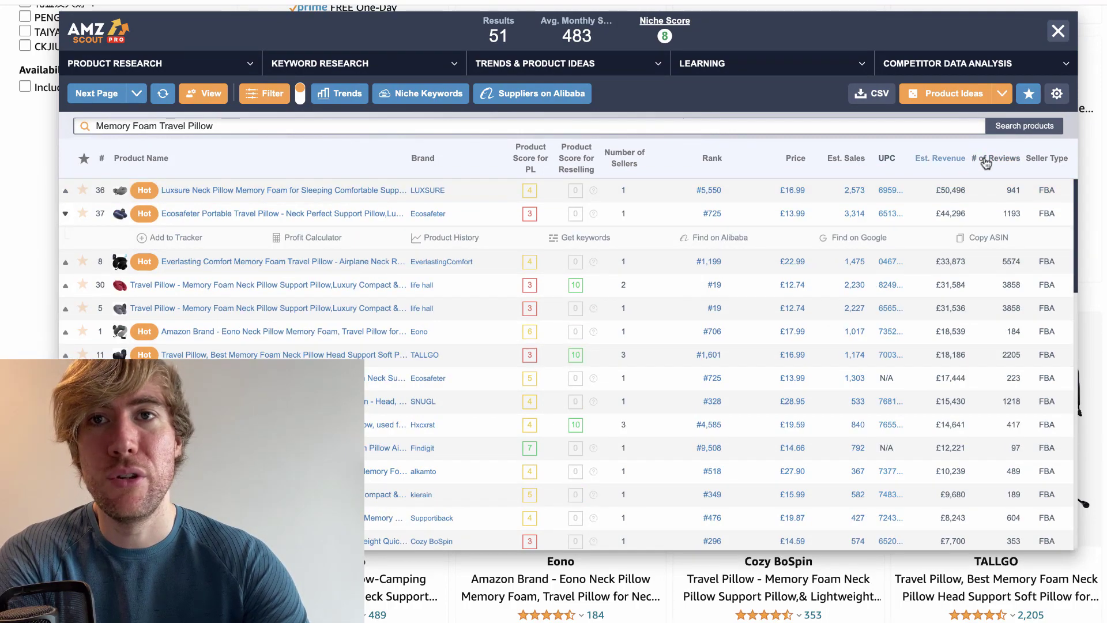
{"action": "left_click", "coordinate": [985, 160]}
Move the AMZScout window aside to compare the pillows under More Results, and restore the window over the page
{"action": "left_click_drag", "start_coordinate": [762, 60], "coordinate": [761, 526]}
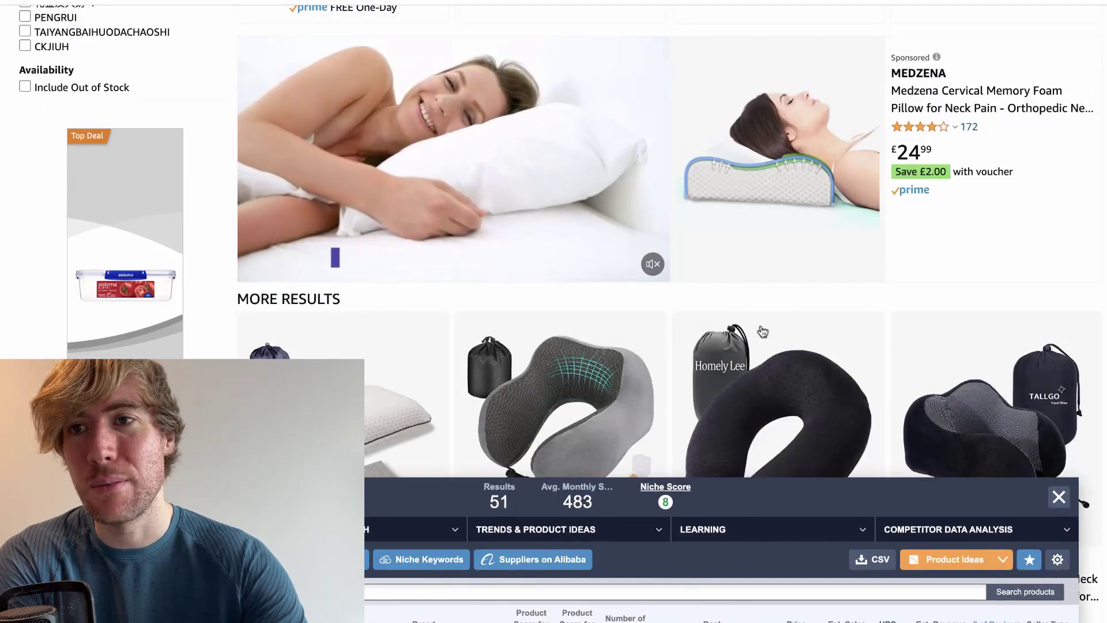
{"action": "scroll", "coordinate": [763, 332], "scroll_direction": "down", "scroll_amount": 5}
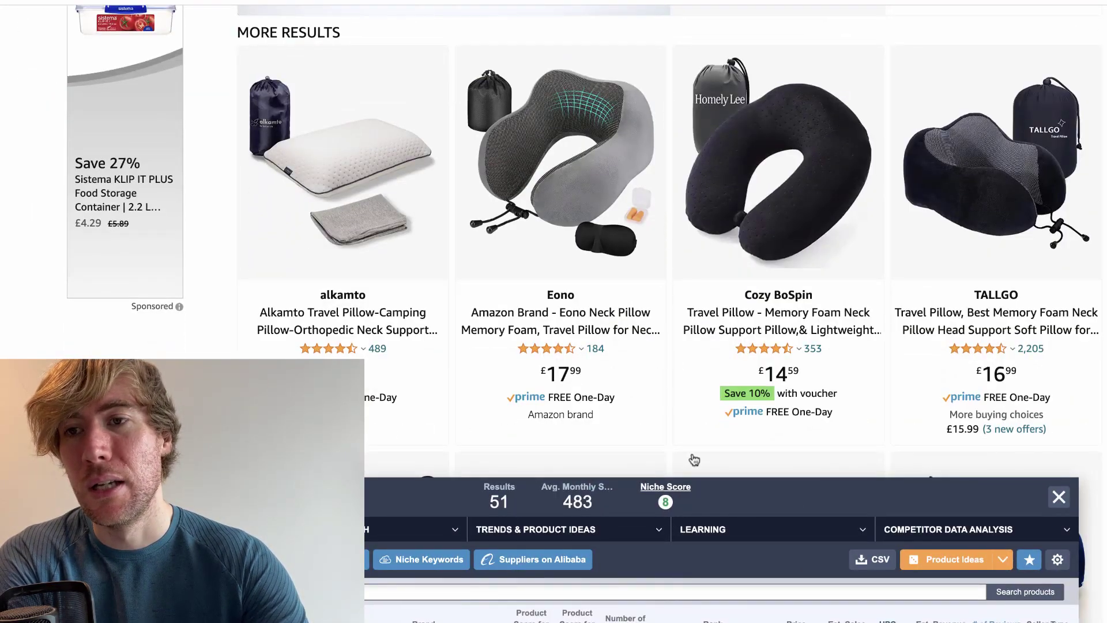
{"action": "left_click_drag", "start_coordinate": [694, 478], "coordinate": [734, 60]}
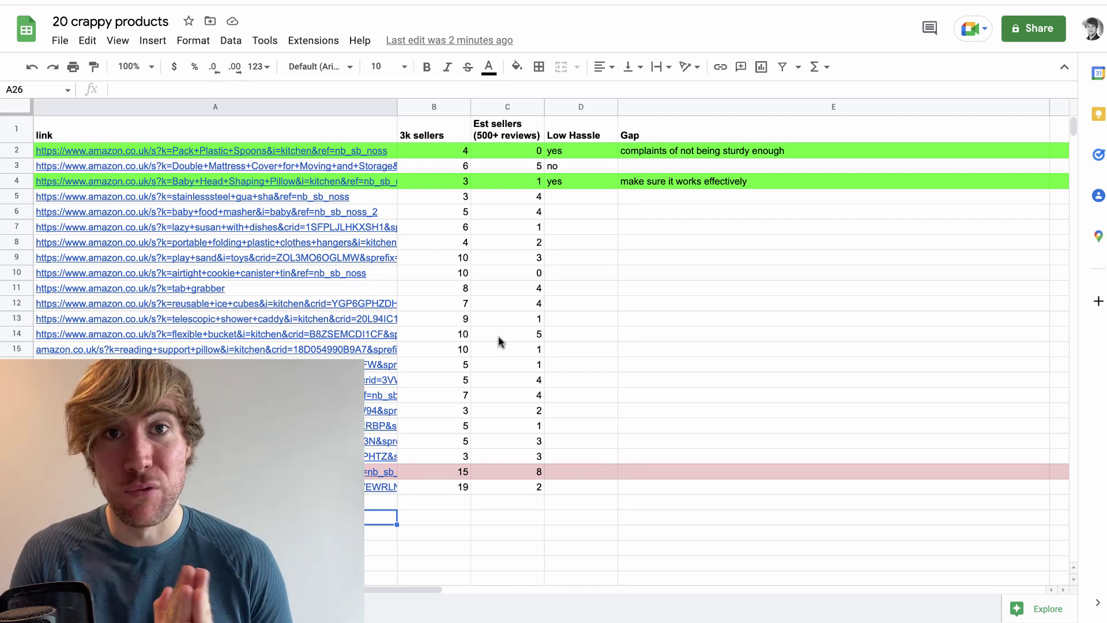
Switch to the 20 crappy products sheet and select the Baby Head Shaping Pillow link in row 4
{"action": "left_click", "coordinate": [255, 176]}
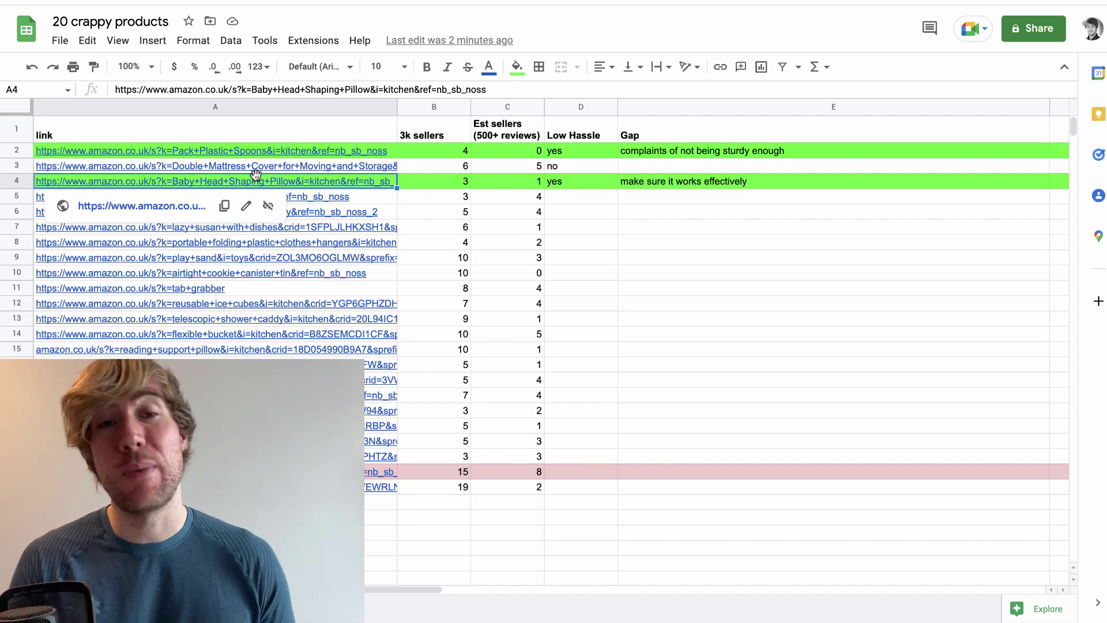